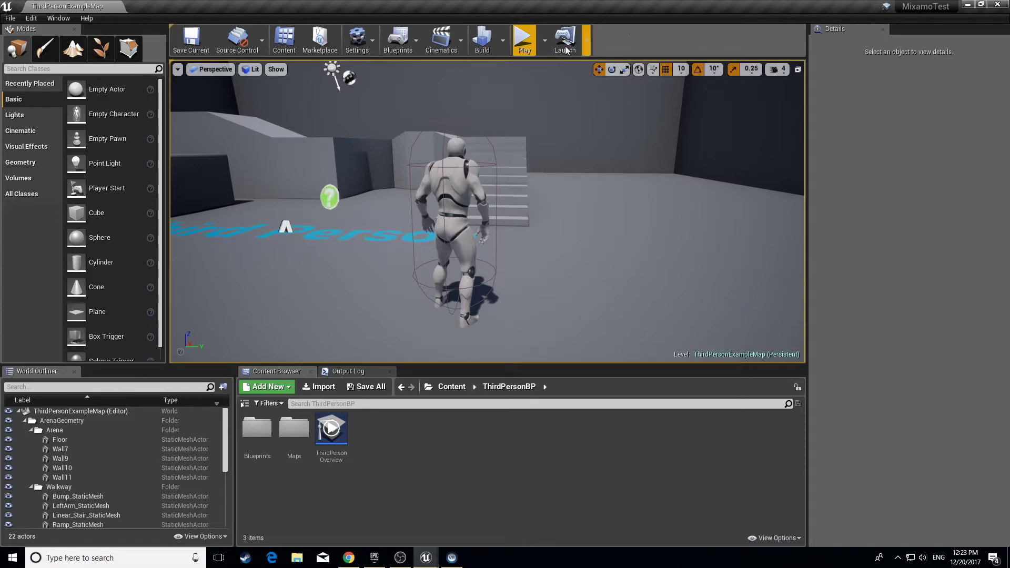
Play-test the third-person level by running the mannequin character around in all directions, and stop the session.
left_click(524, 40)
key("w")
key("a")
key("d")
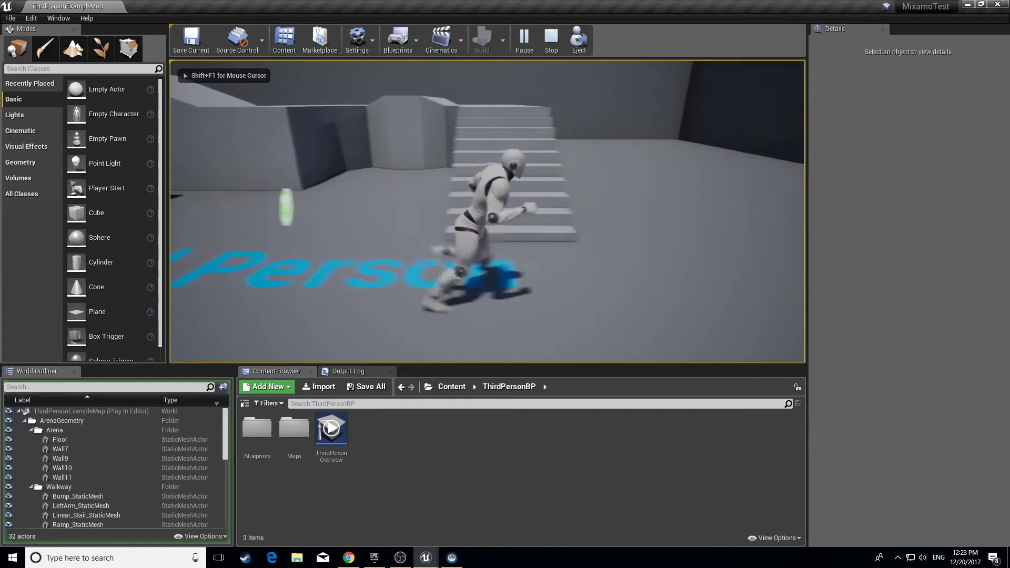
key("s")
key("a")
key("w")
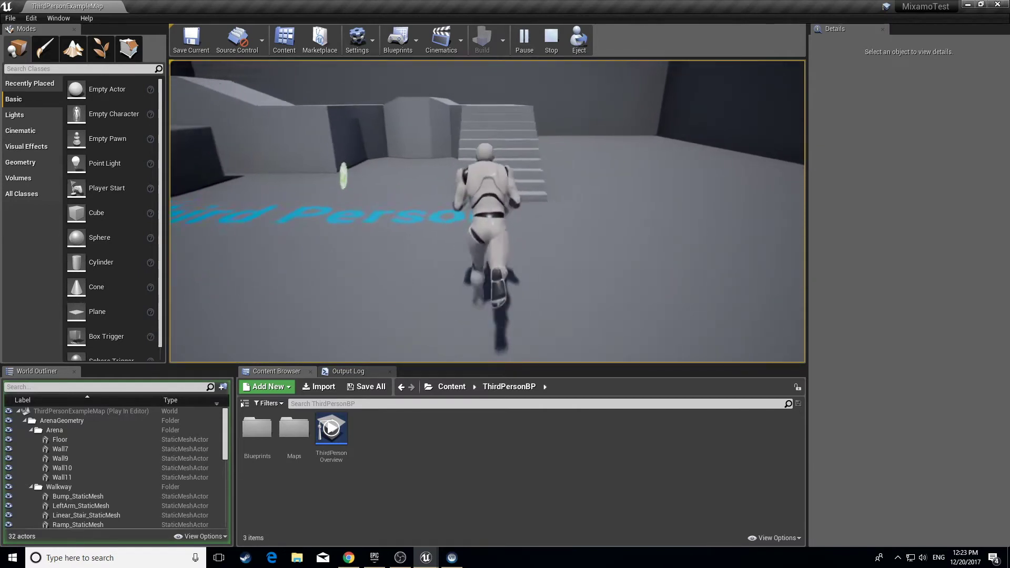
key("d")
key("s")
key("a")
key("w")
key("d")
key("w")
key("a")
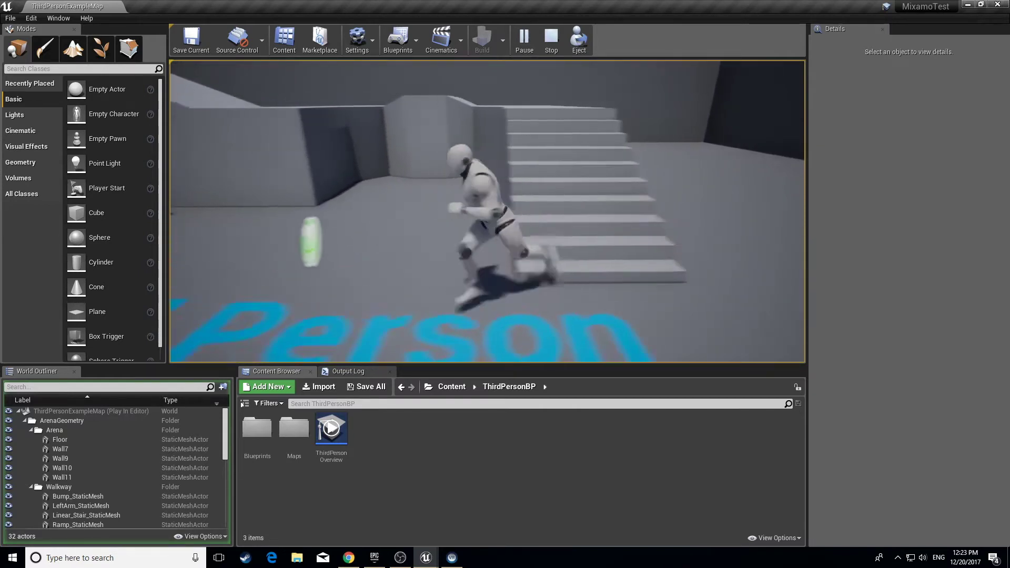
key("s")
key("d")
key("s")
key("a")
key("w")
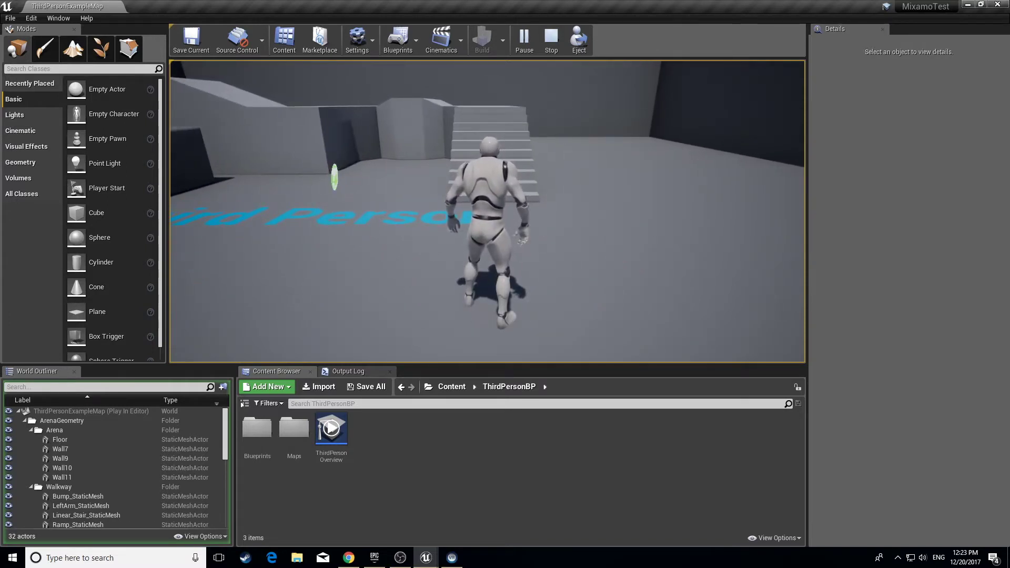
key("Escape")
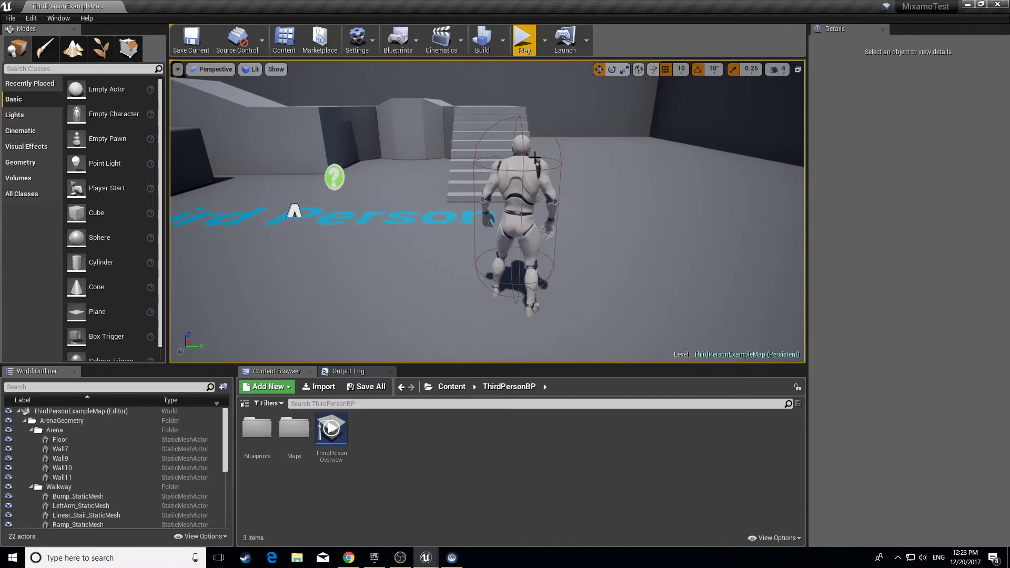
Switch to the Mixamo site in Chrome and look through its character library.
left_click(350, 564)
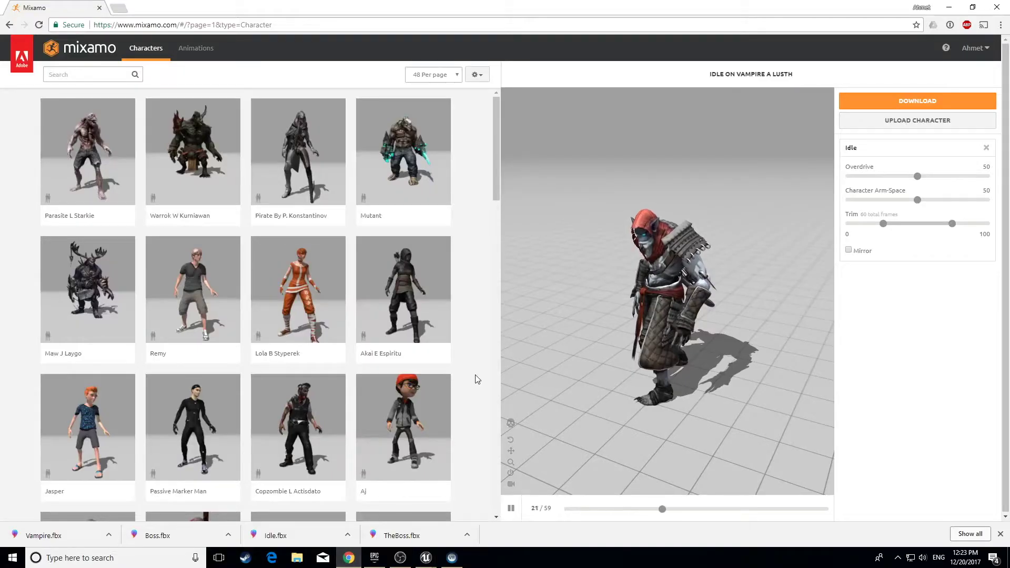
left_click(91, 49)
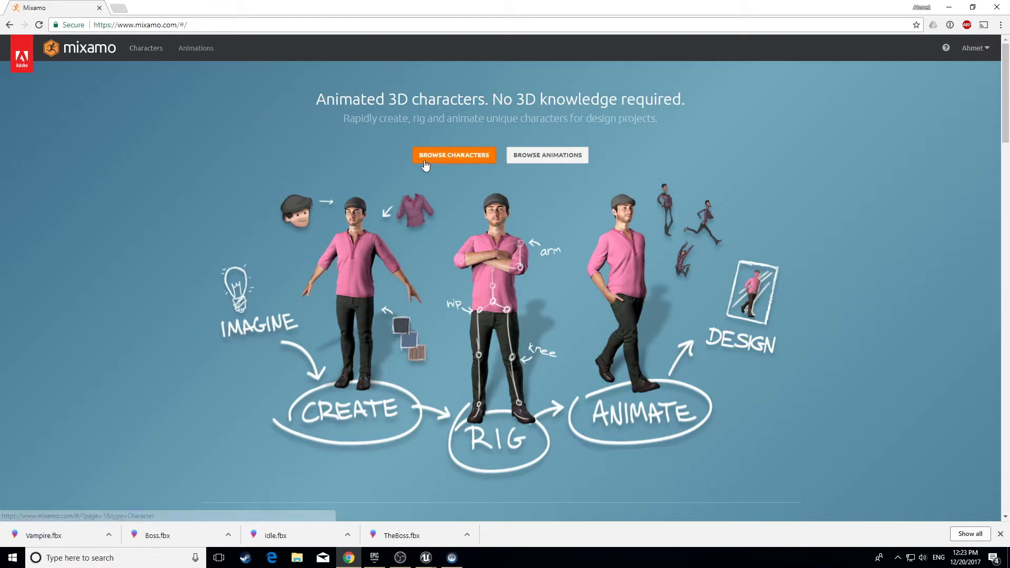
left_click(148, 50)
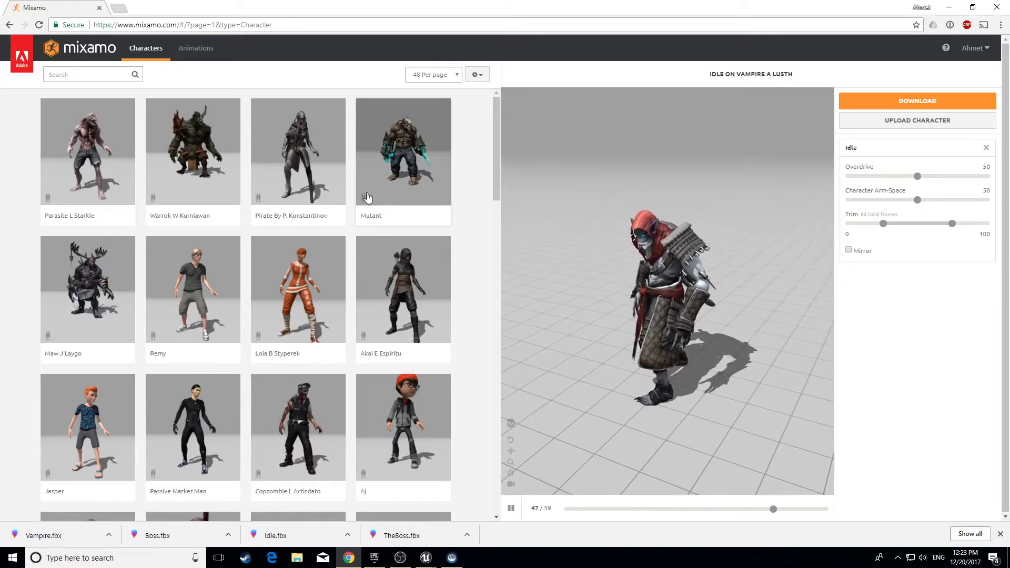
left_click_drag(496, 125, 436, 405)
scroll(295, 420, "down", 3)
scroll(256, 297, "up", 20)
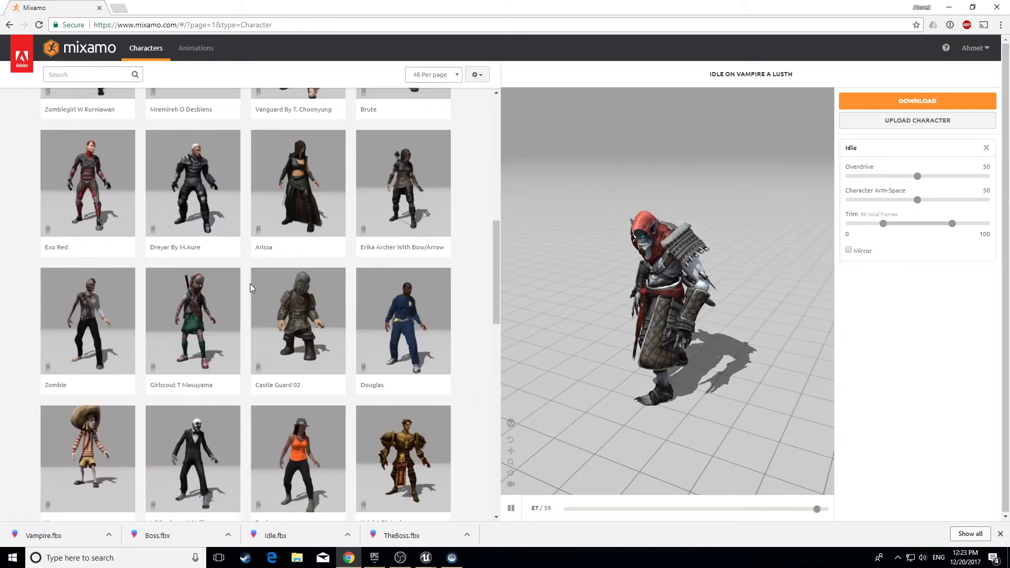
Search the characters for "vampire", load Vampire A Lusth as the current character and pause its preview.
left_click(77, 69)
type("vam")
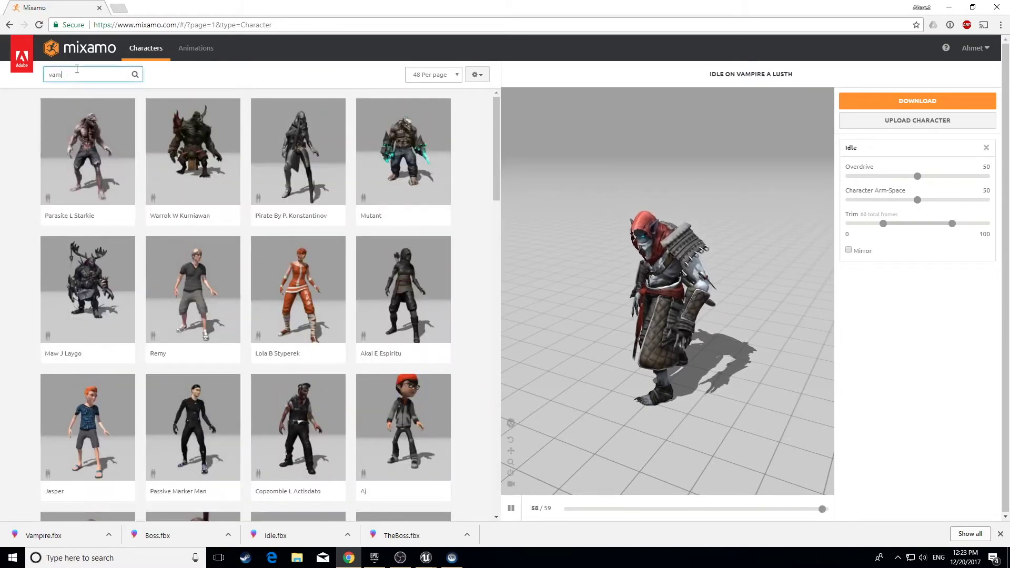
type("pire")
key("Return")
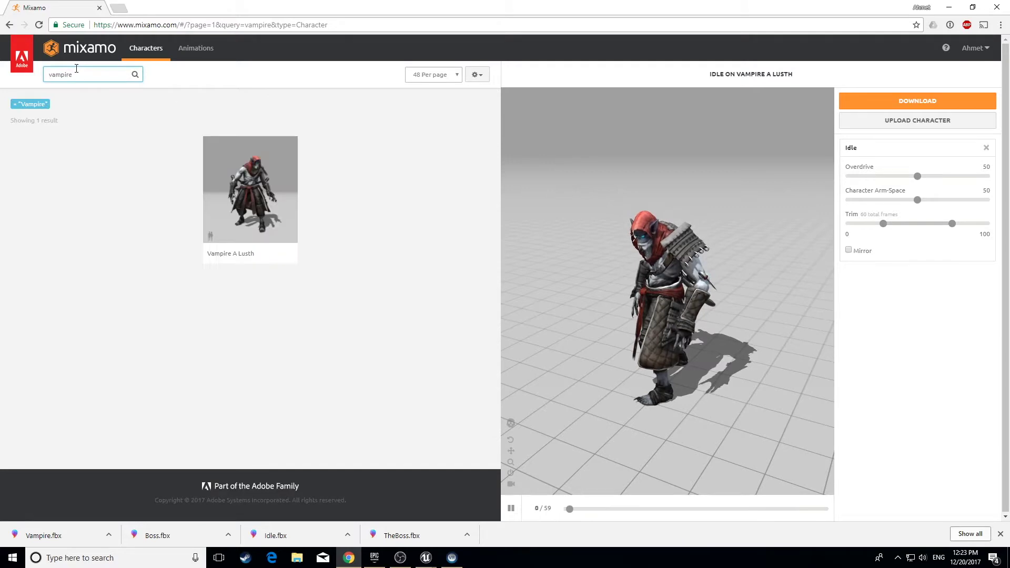
left_click(257, 216)
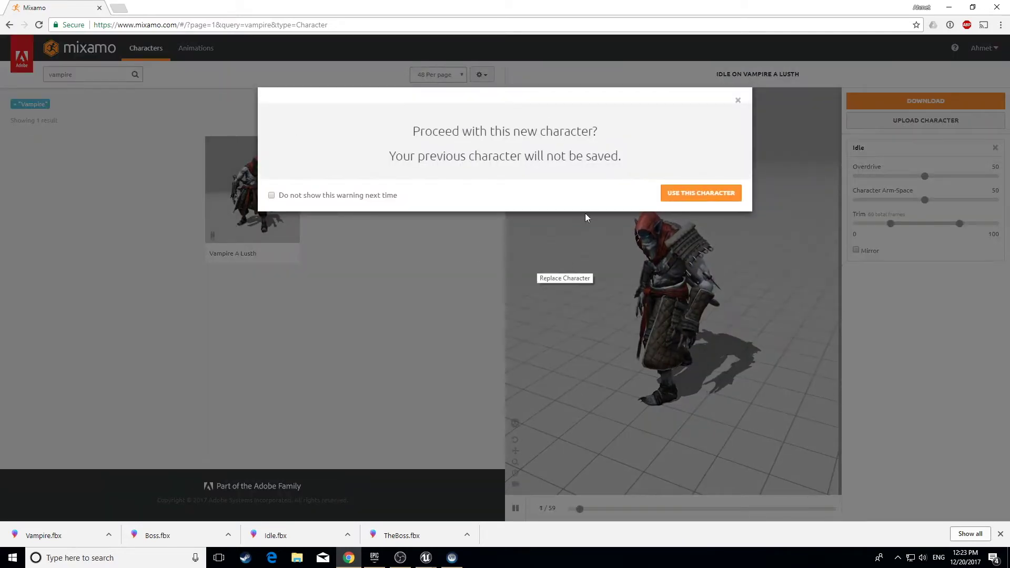
left_click(719, 203)
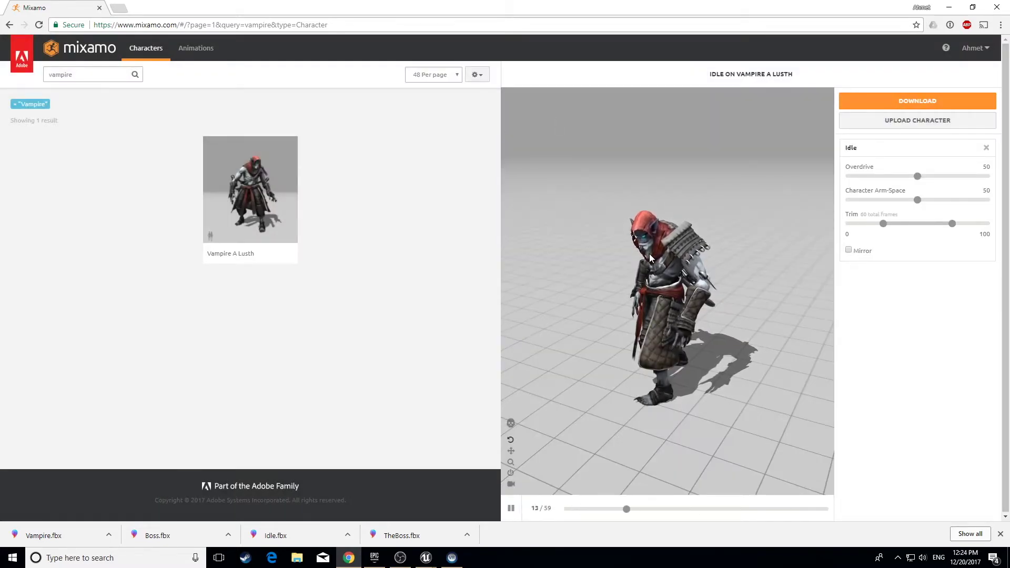
left_click_drag(629, 315, 687, 266)
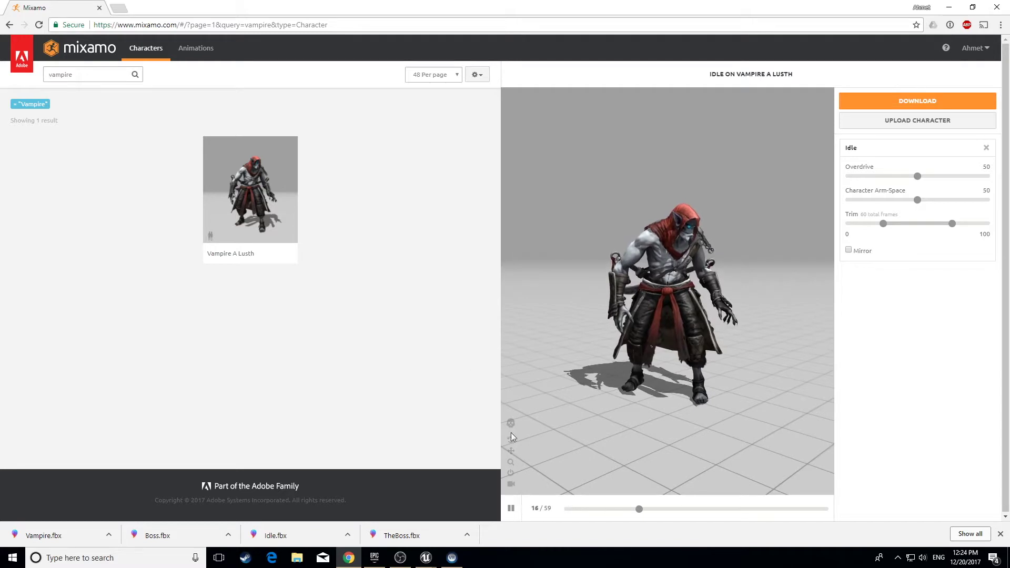
left_click(515, 514)
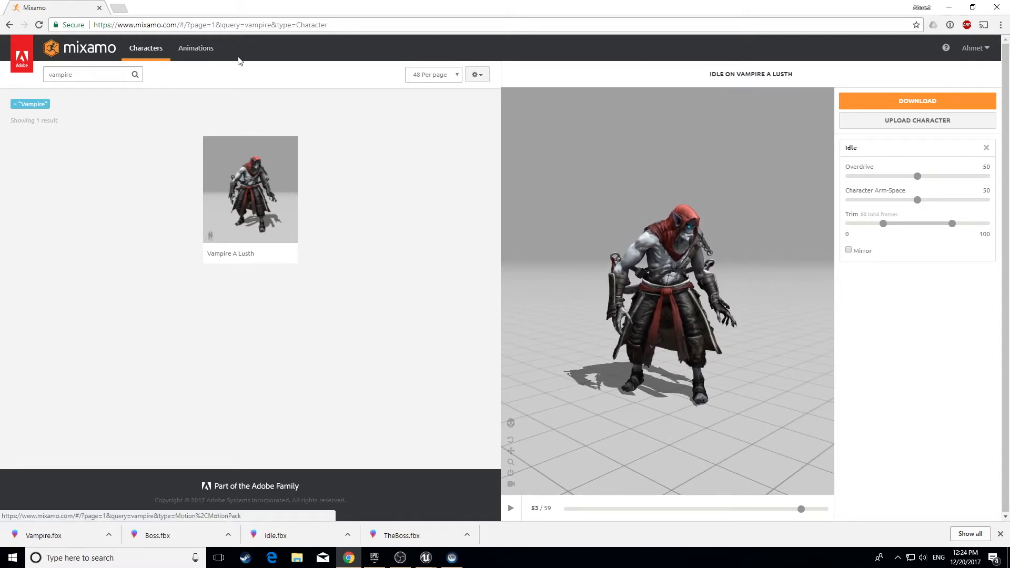
Search the animation library for "idle" without the vampire filter and apply the second Idle result to the vampire.
left_click(212, 51)
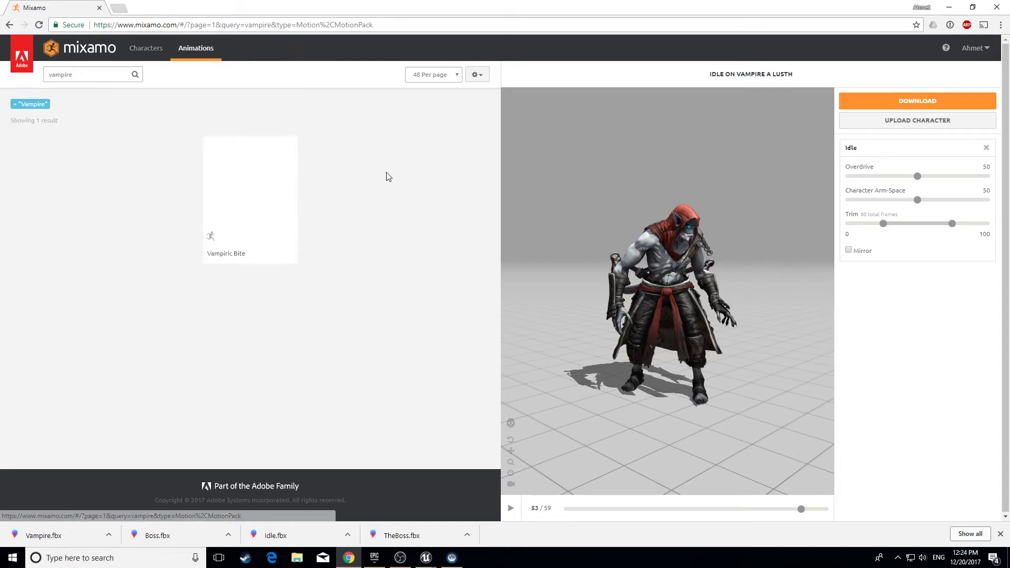
left_click(15, 104)
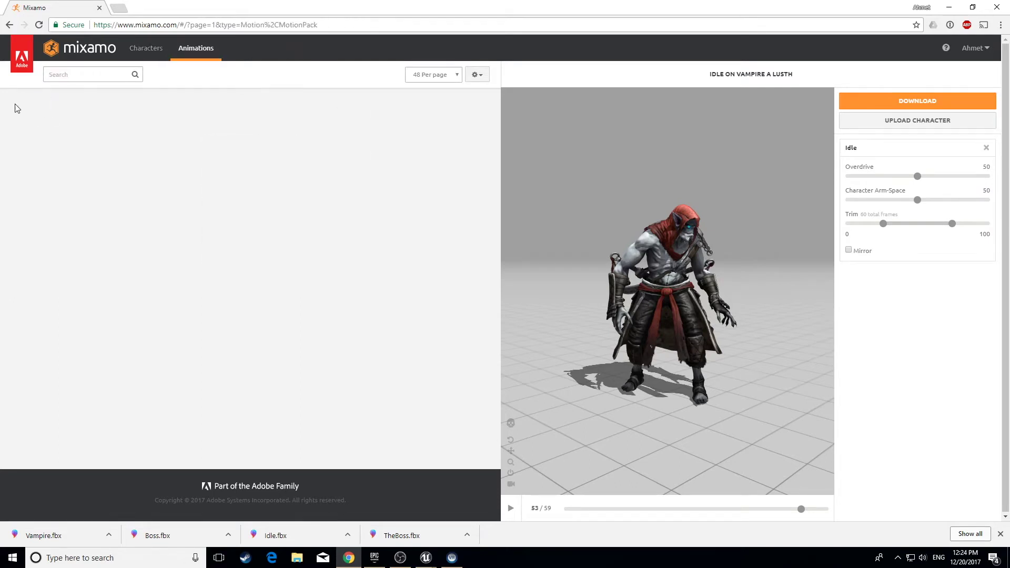
left_click(79, 78)
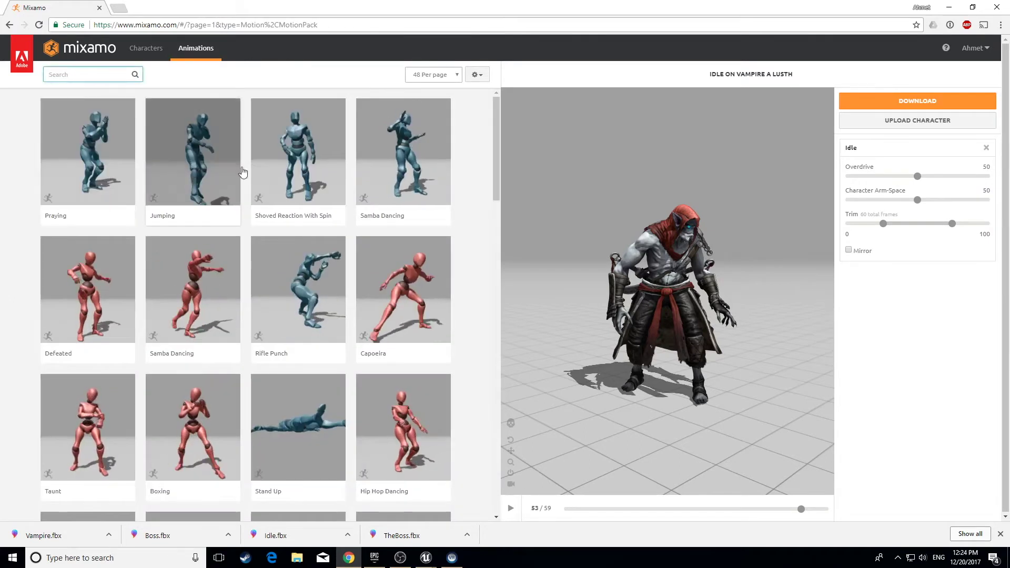
left_click(92, 74)
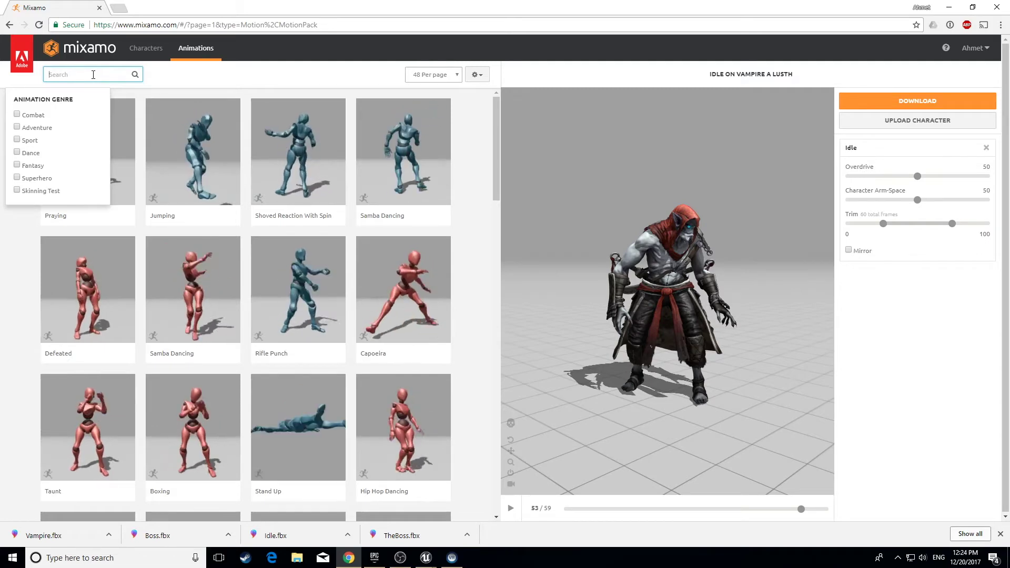
type("idle")
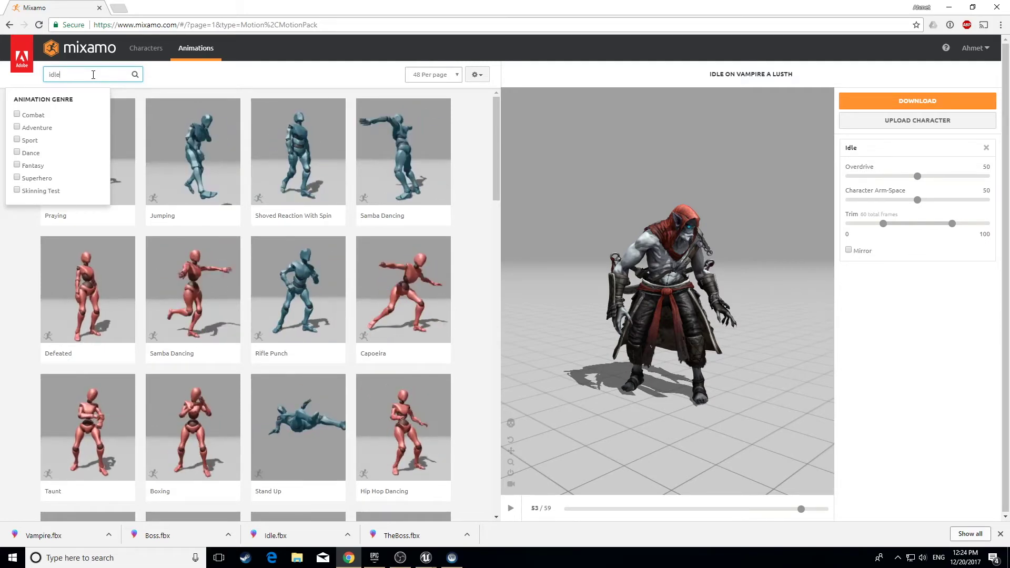
left_click(211, 120)
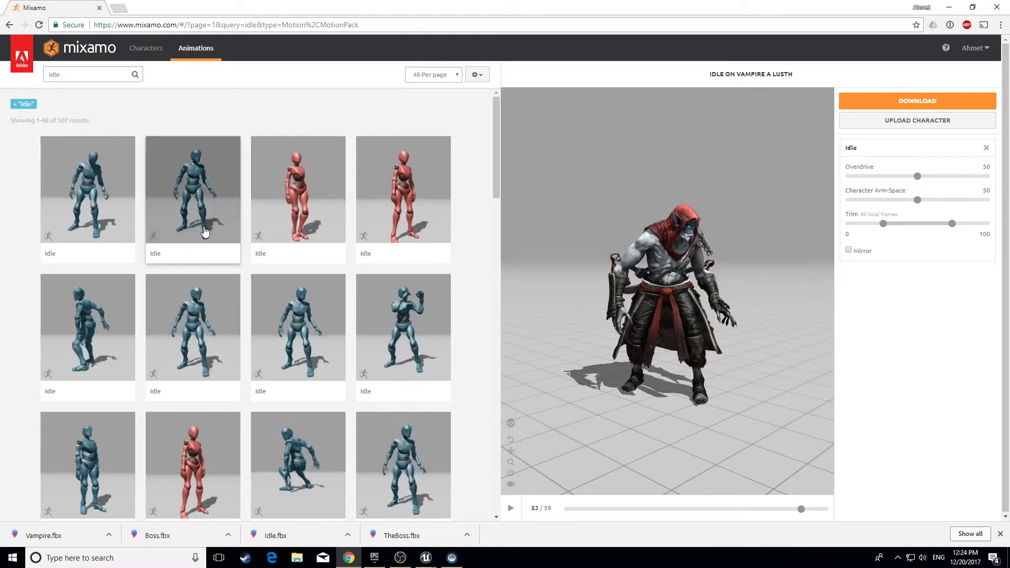
left_click(204, 190)
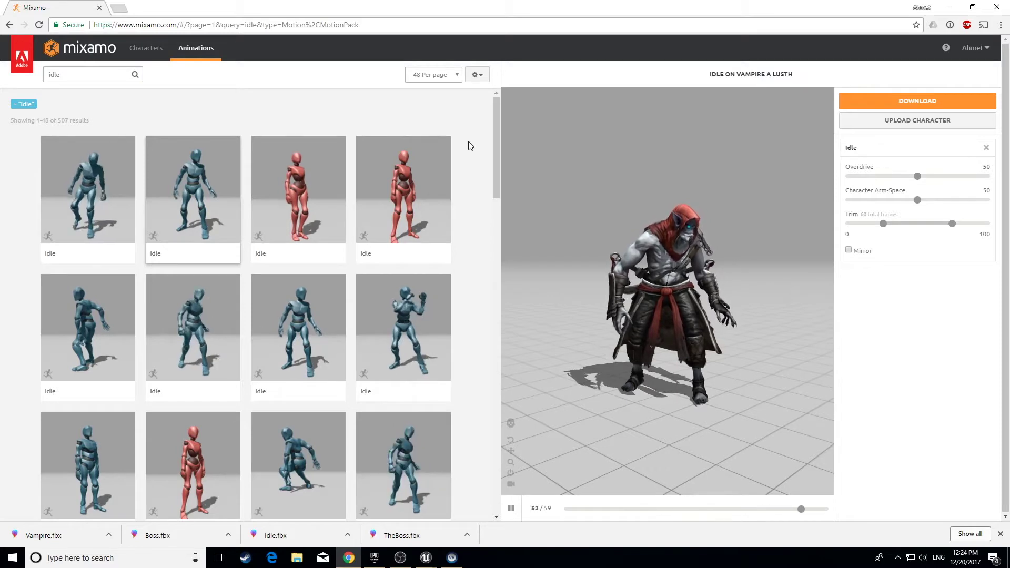
Download the vampire's idle animation as FBX with skin at 30 frames per second, saving it in Downloads as Vampire-Idle.
mouse_move(742, 343)
left_mouse_down()
mouse_move(686, 287)
mouse_move(643, 344)
mouse_move(794, 355)
mouse_move(865, 332)
mouse_move(729, 330)
left_mouse_up()
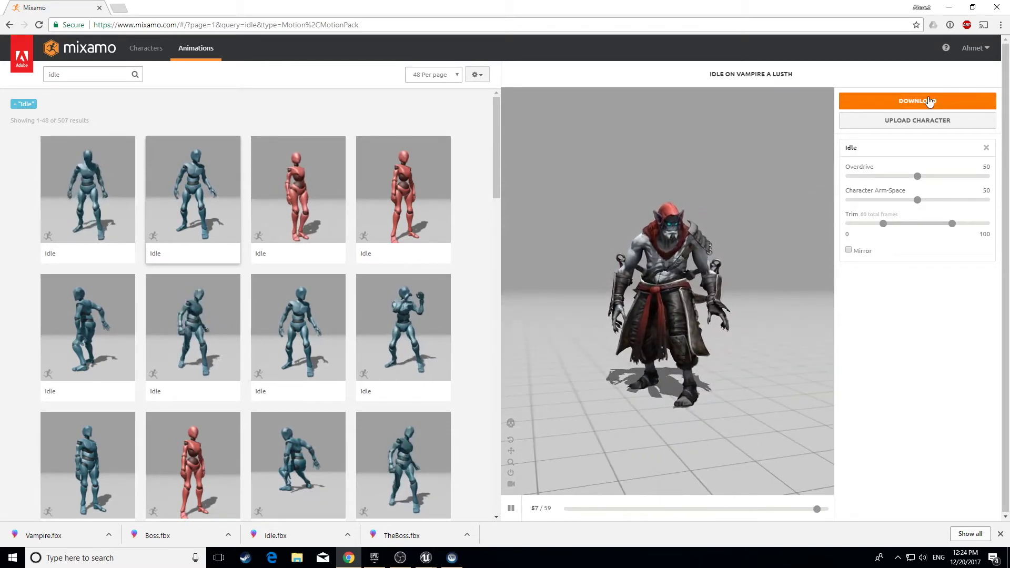
left_click(958, 108)
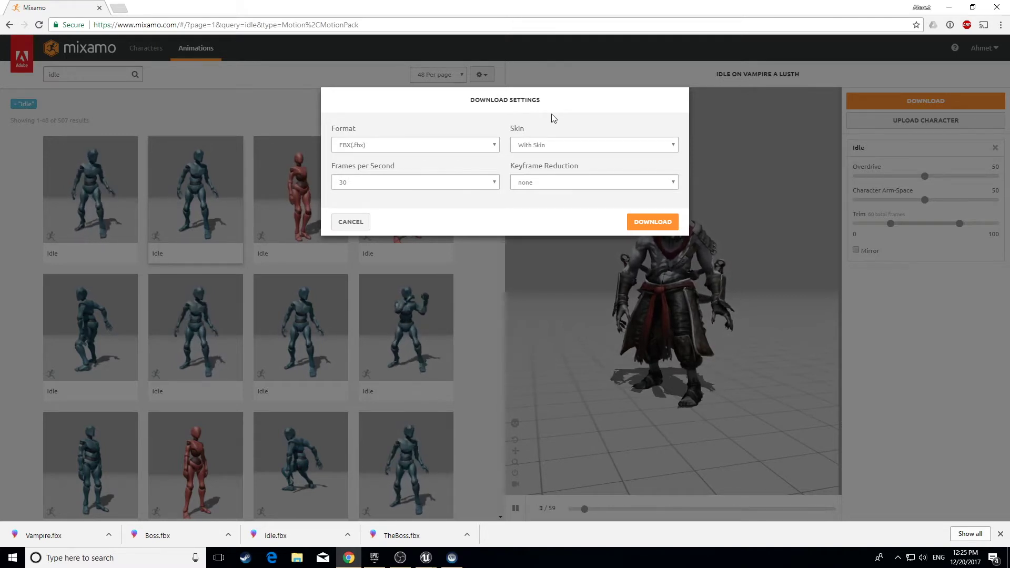
left_click(651, 223)
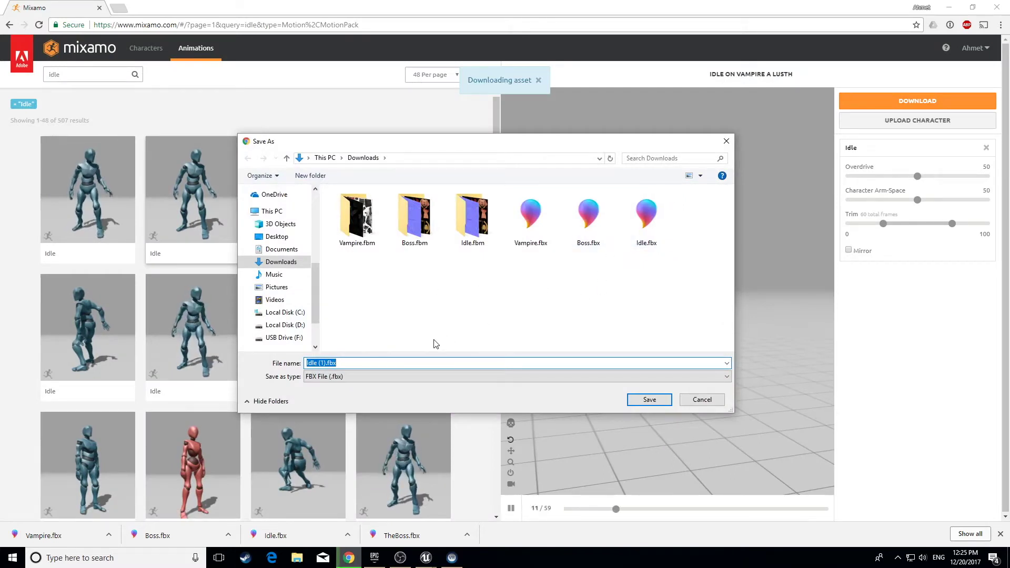
type("Vampir")
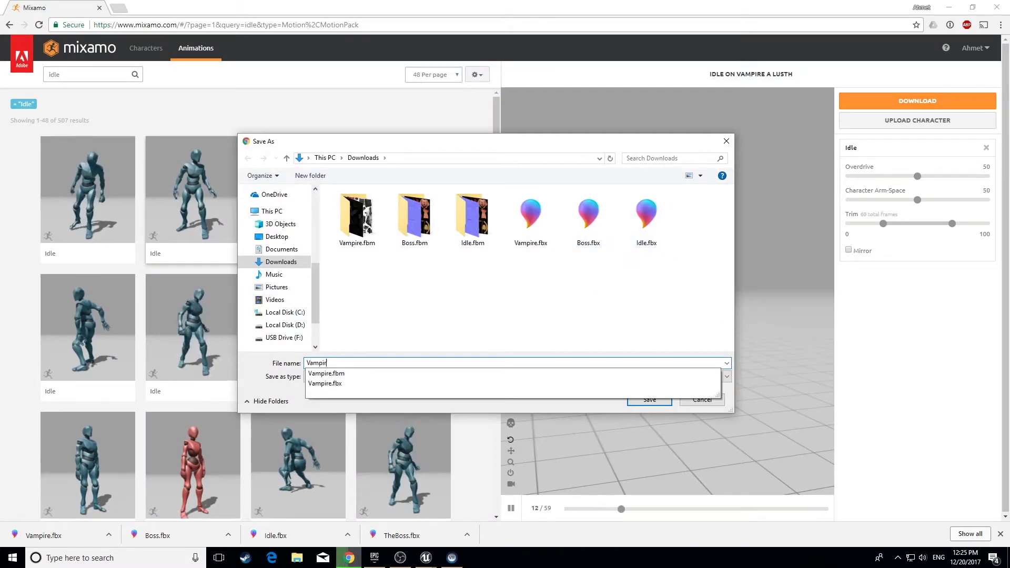
type("e")
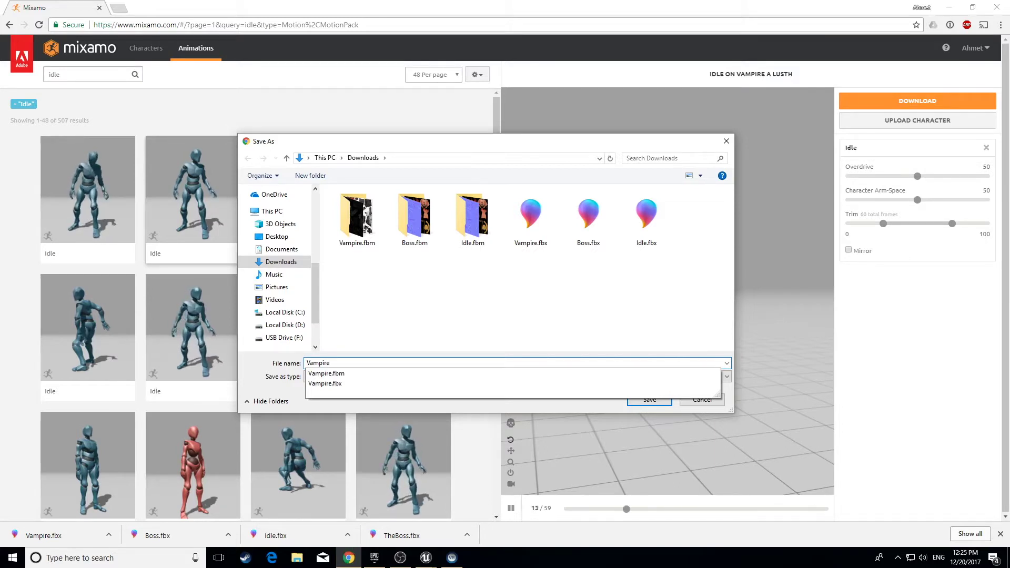
type("-Idle")
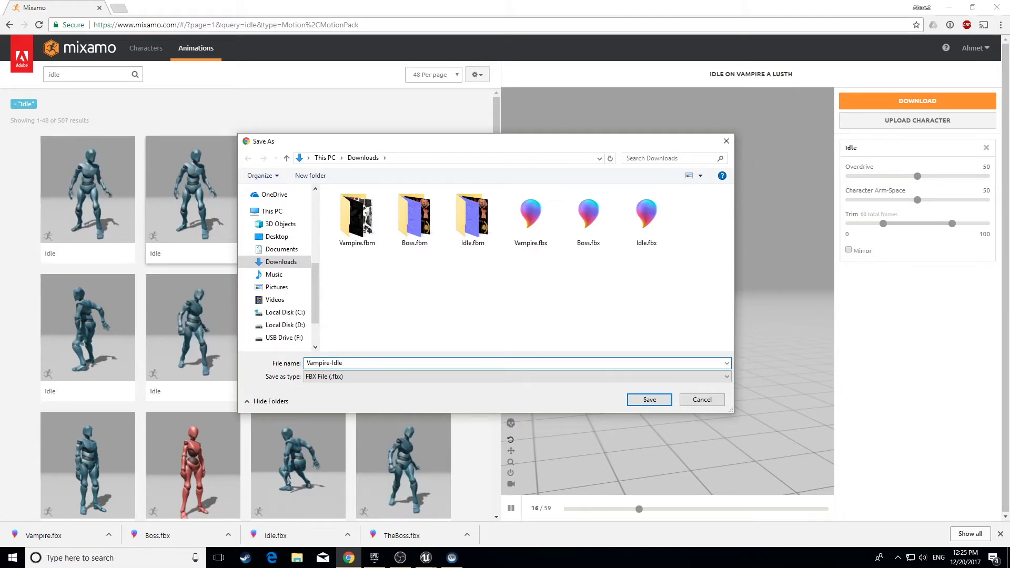
key("Return")
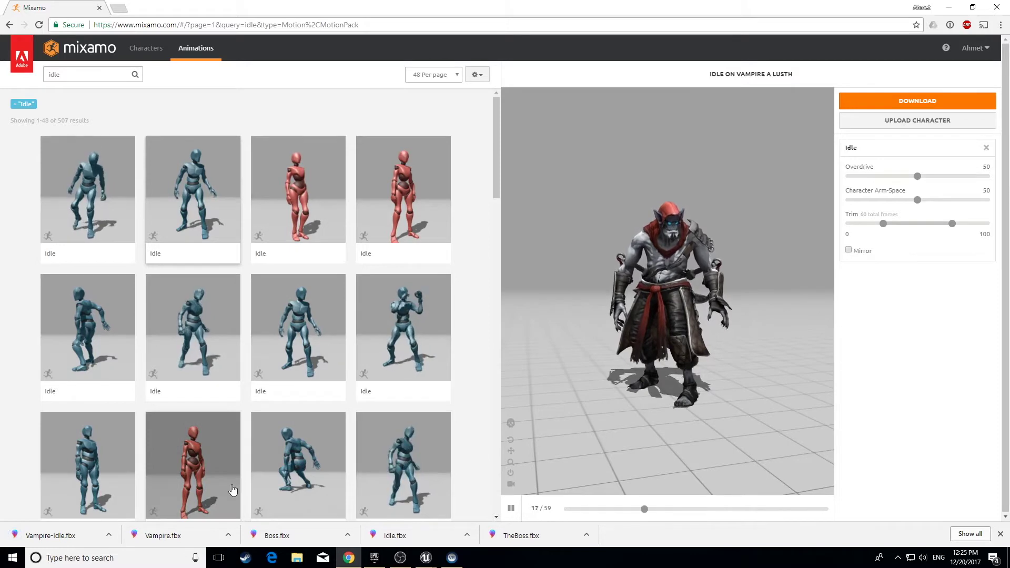
Apply the second result of an animation search for "walking" to the vampire and make it play In Place.
left_click_drag(84, 77, 41, 72)
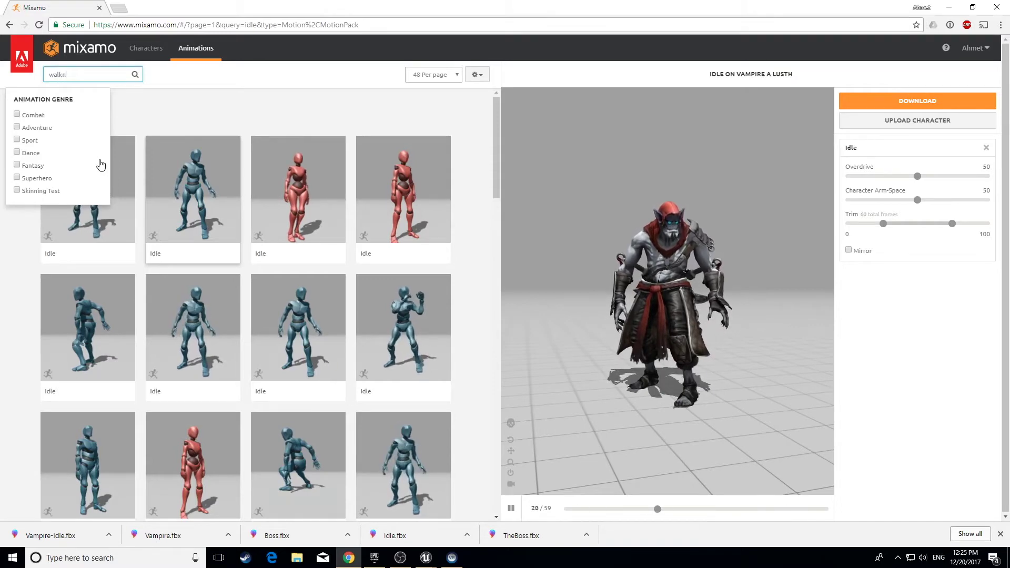
key("Return")
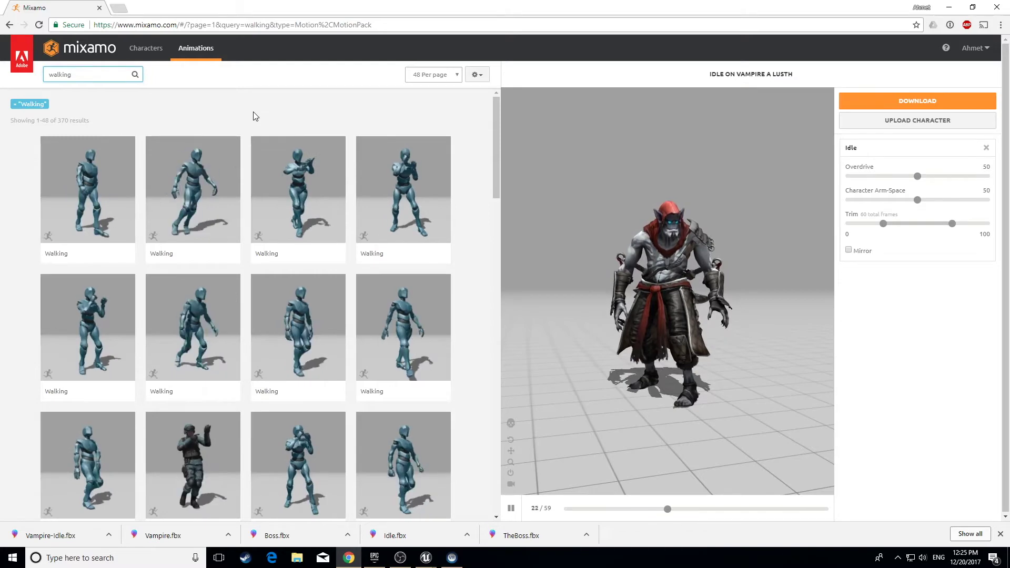
left_click(164, 177)
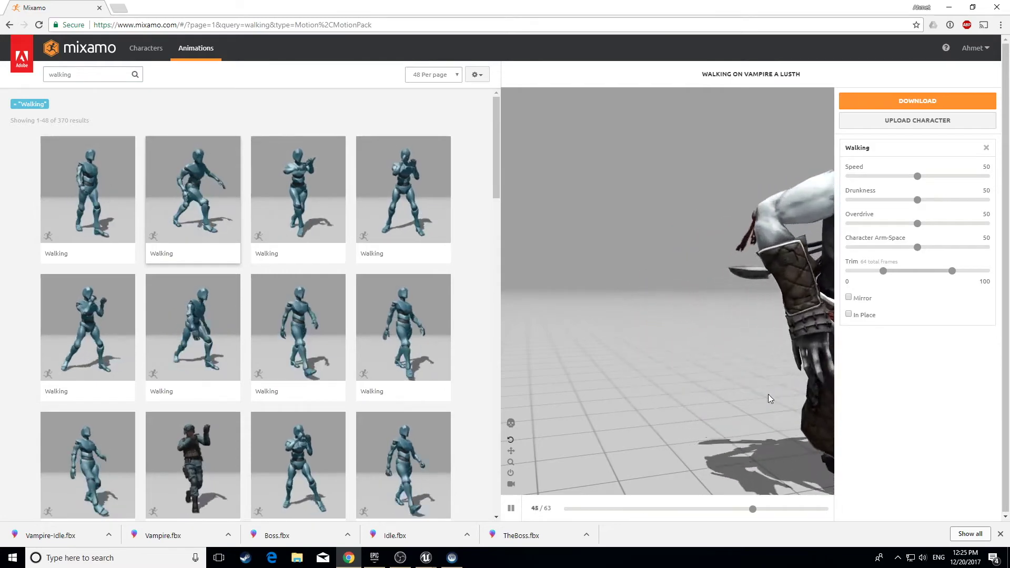
left_click_drag(768, 394, 741, 389)
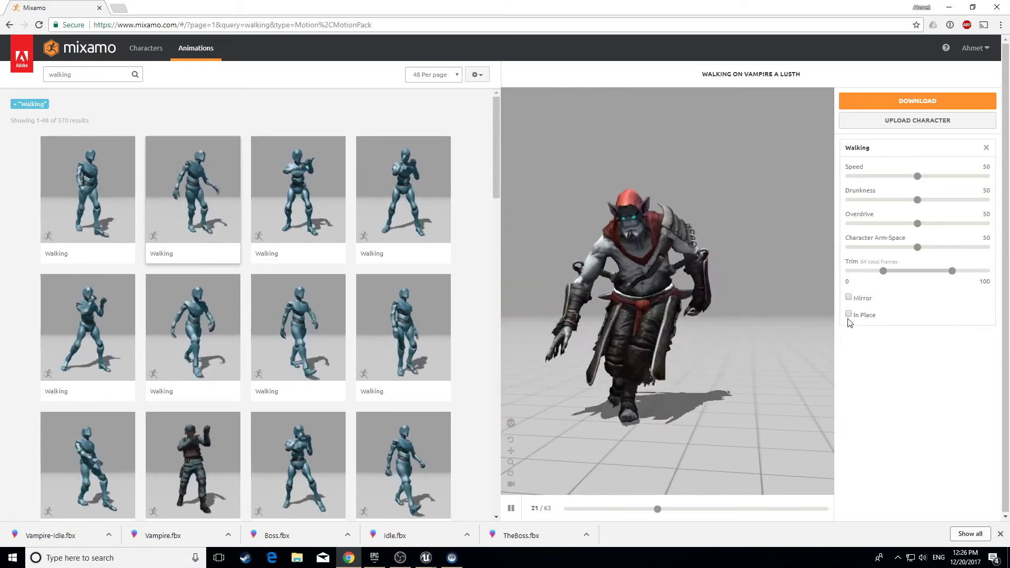
left_click(849, 315)
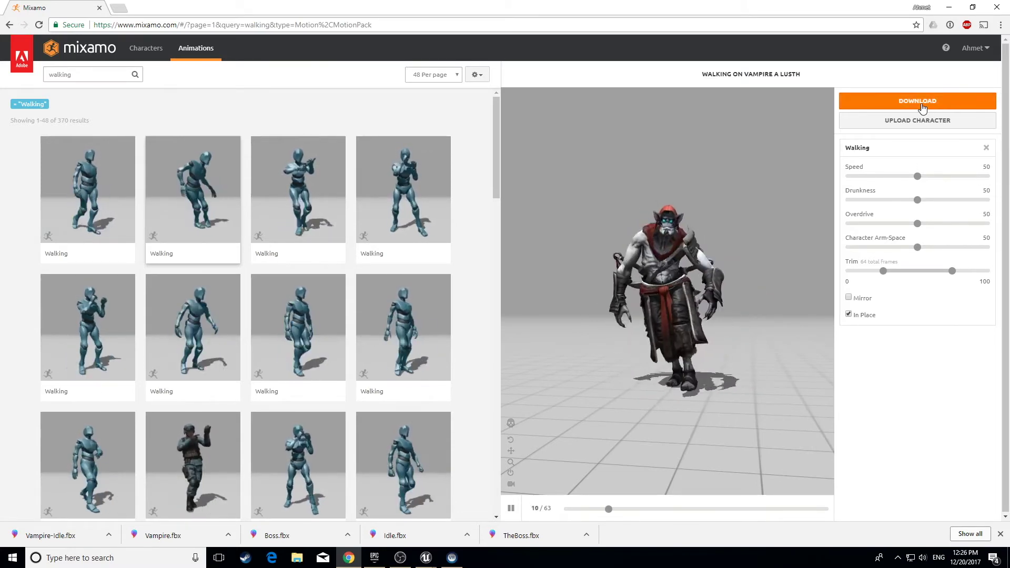
Download the vampire's walking animation as FBX with skin at 30 frames per second, saving it in Downloads as Vampire-Walking.
left_click(922, 105)
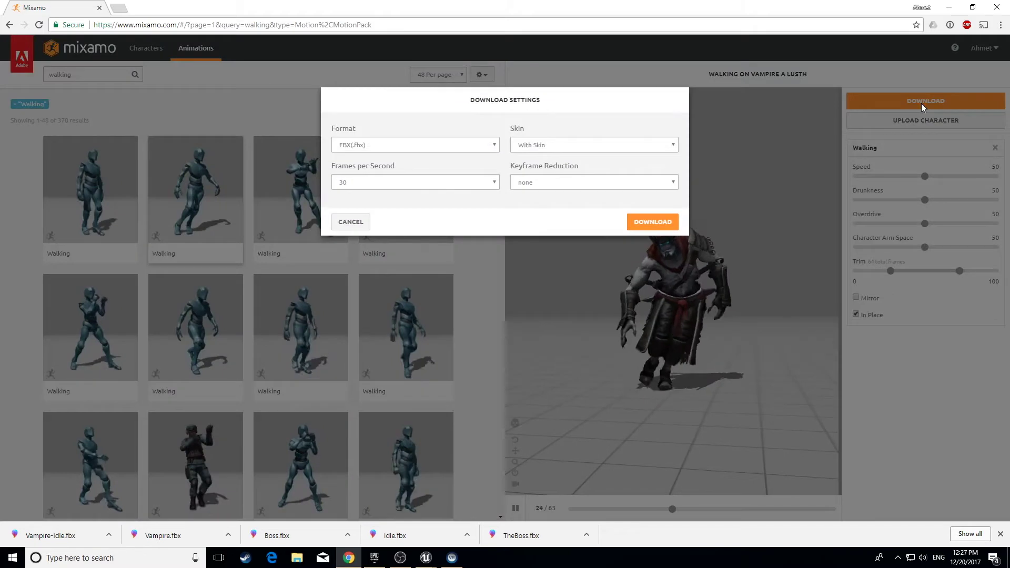
left_click(663, 224)
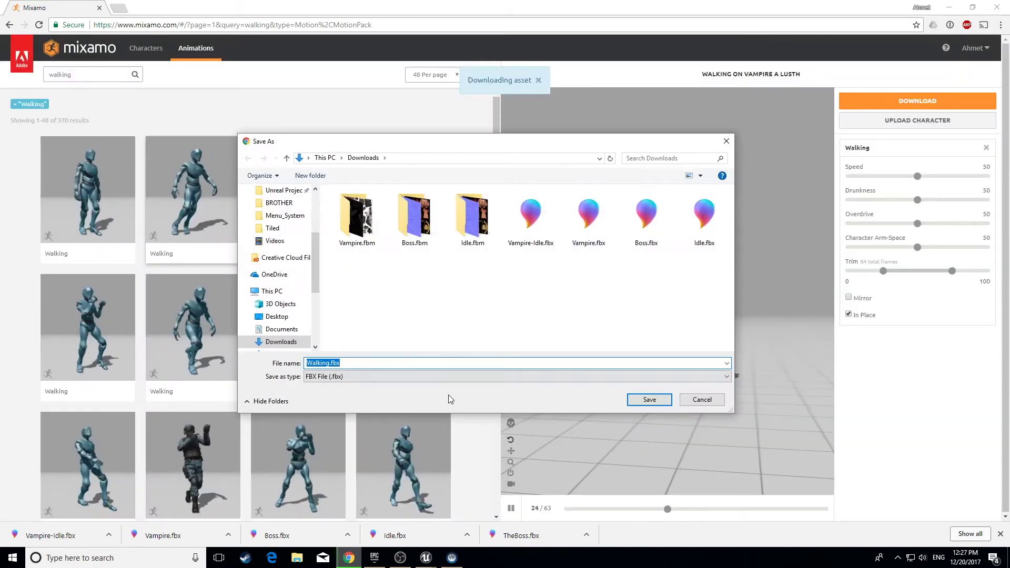
type("Va")
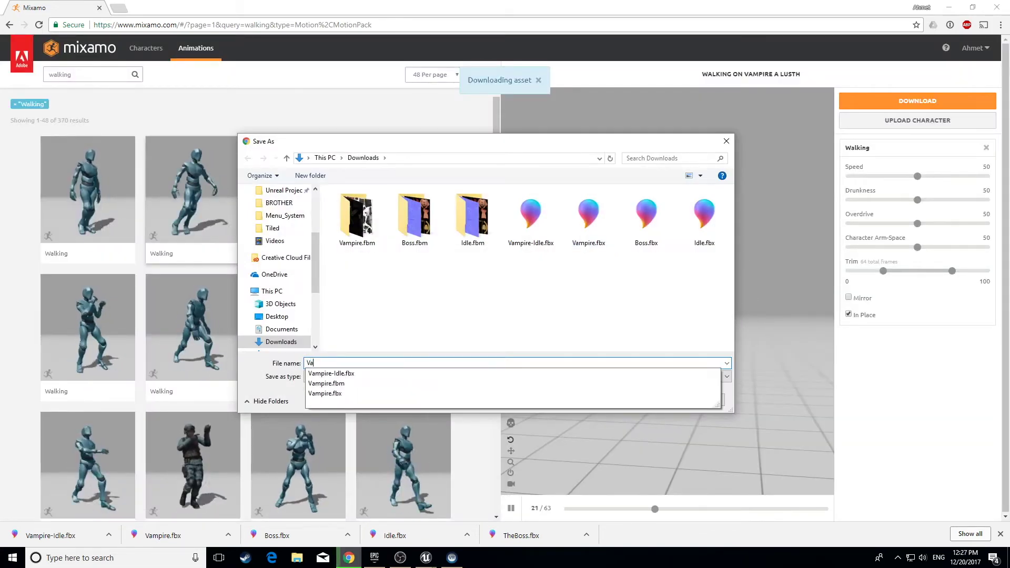
type("mpire-")
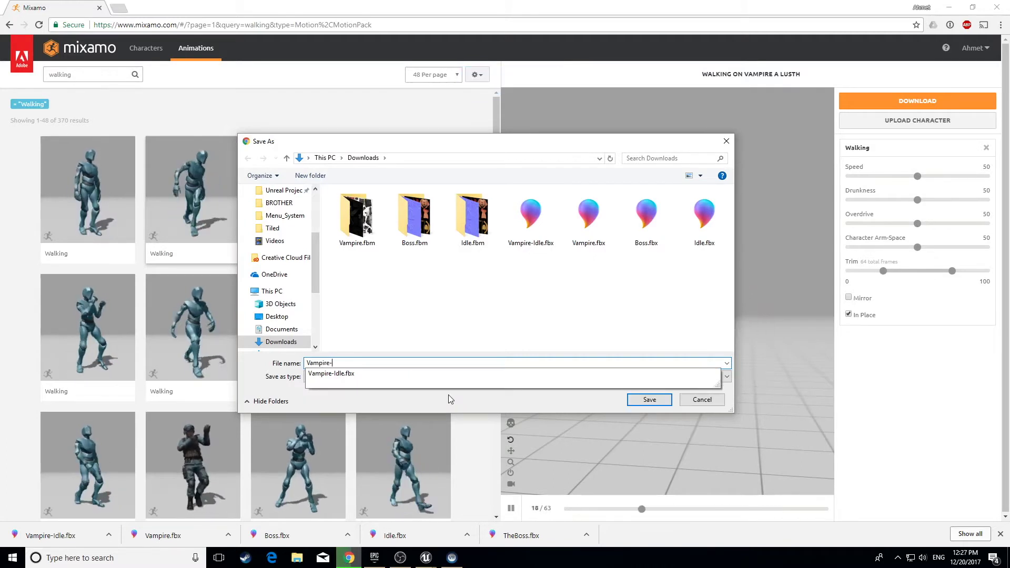
type("Walk")
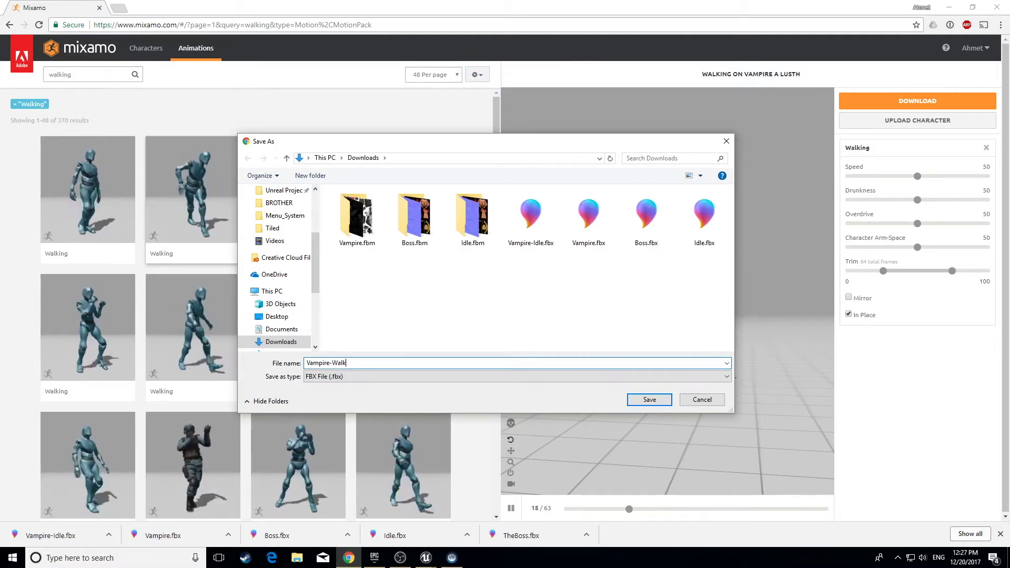
type("ing")
key("Return")
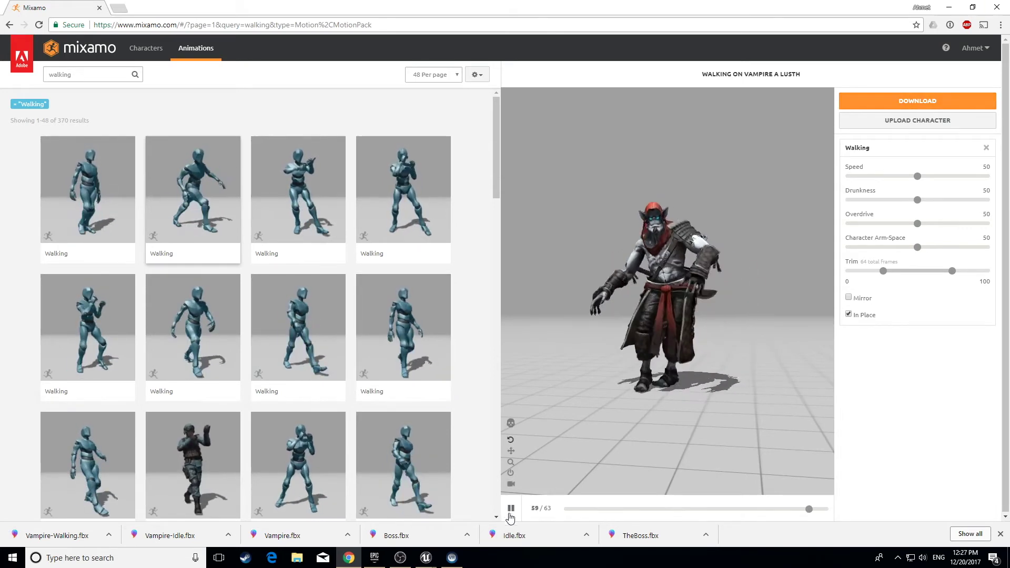
Close the browser to return to the MixamoTest level in Unreal Editor and view the mannequin from its side.
left_click(996, 10)
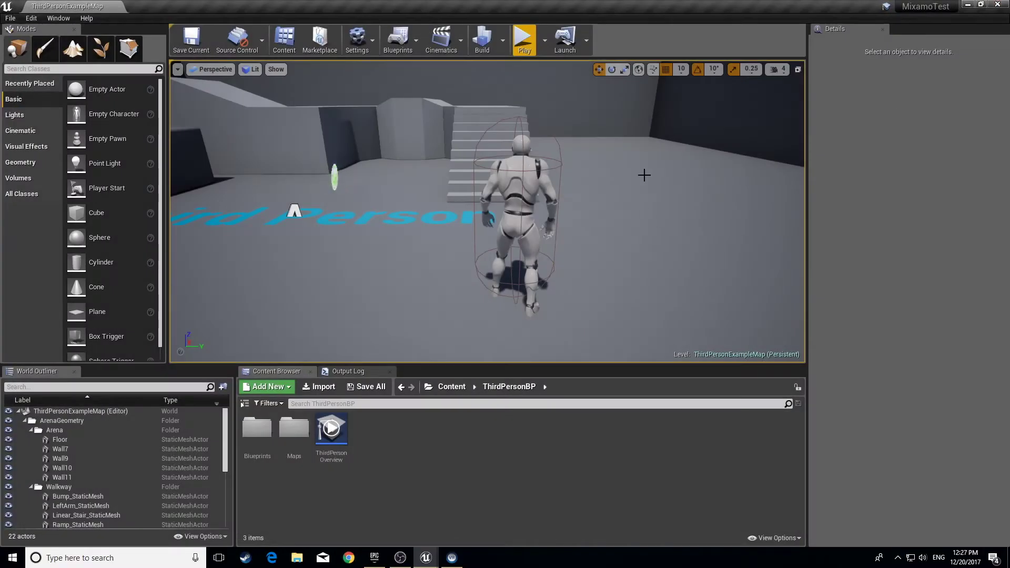
right_click_drag(637, 137, 424, 118)
key("d")
right_click_drag(617, 171, 617, 172)
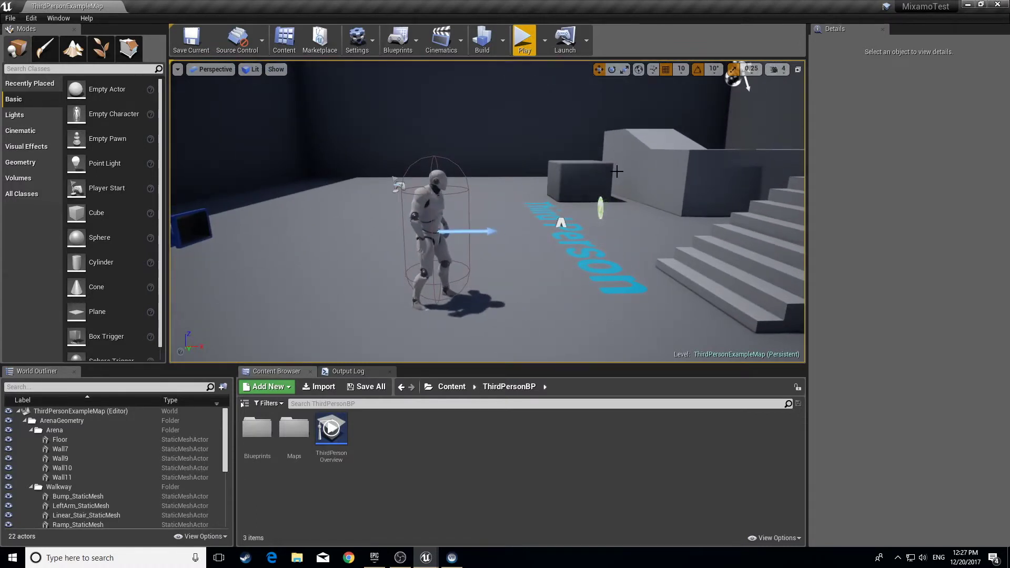
Show the Third Person Blueprint template and the project folder and name fields in the project browser, and close it without creating a project.
left_click(423, 561)
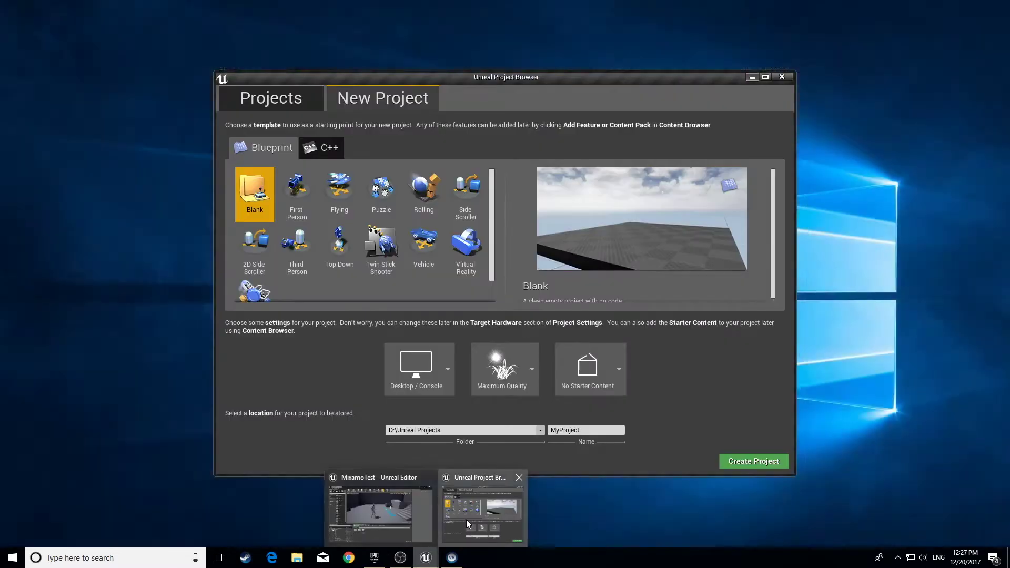
left_click(467, 519)
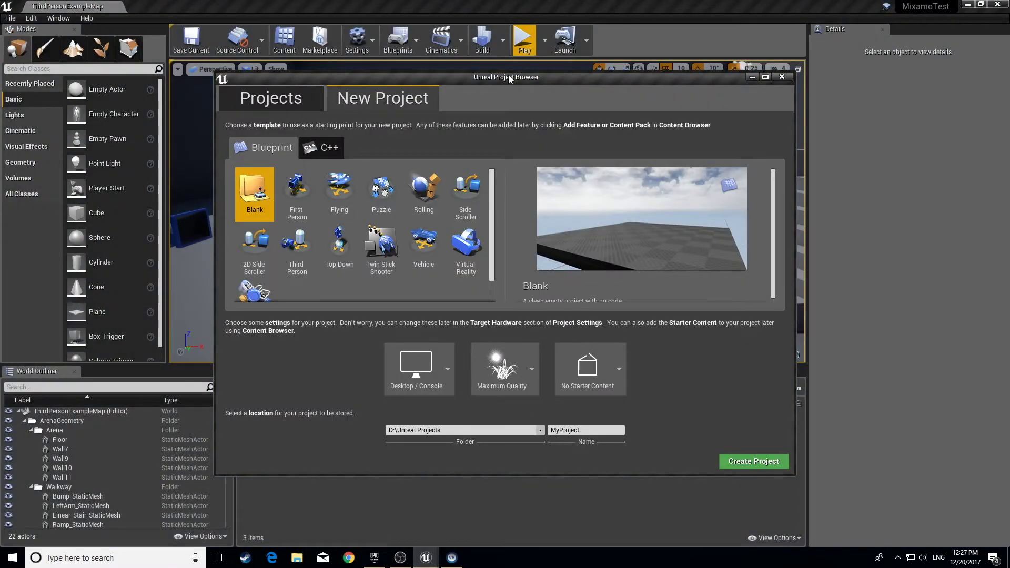
left_click_drag(508, 76, 510, 49)
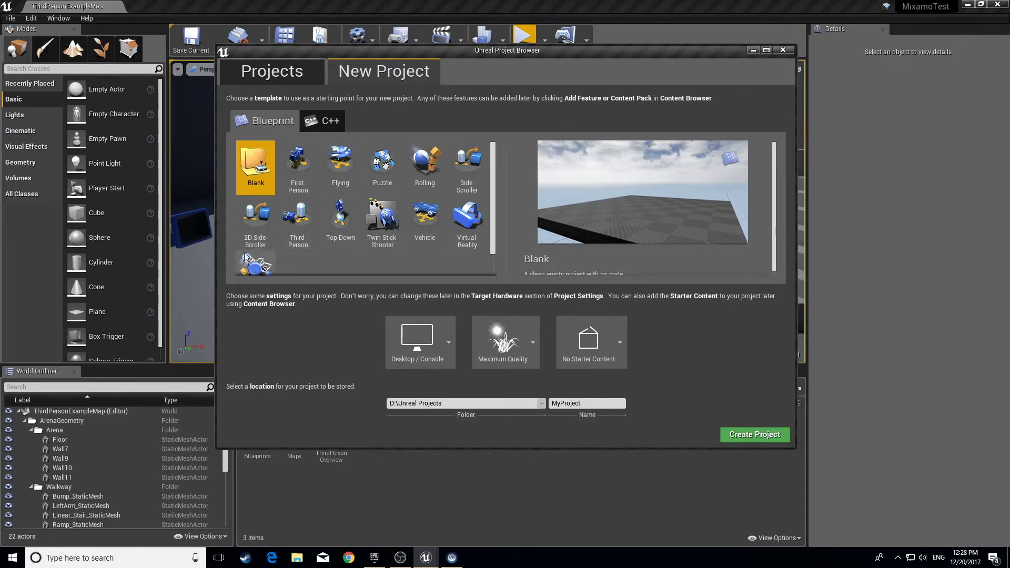
left_click(299, 215)
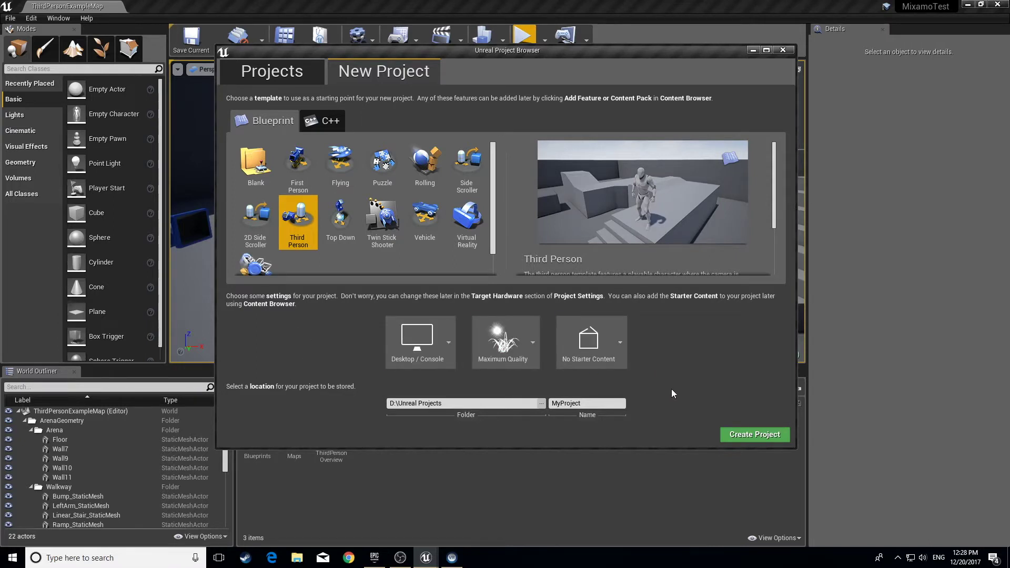
left_click_drag(482, 406, 387, 401)
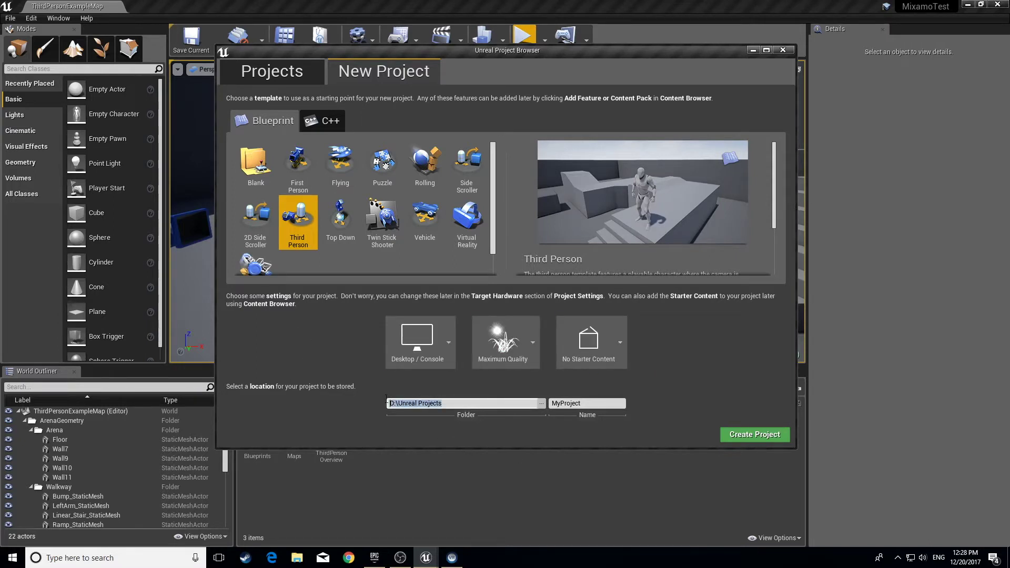
left_click(602, 405)
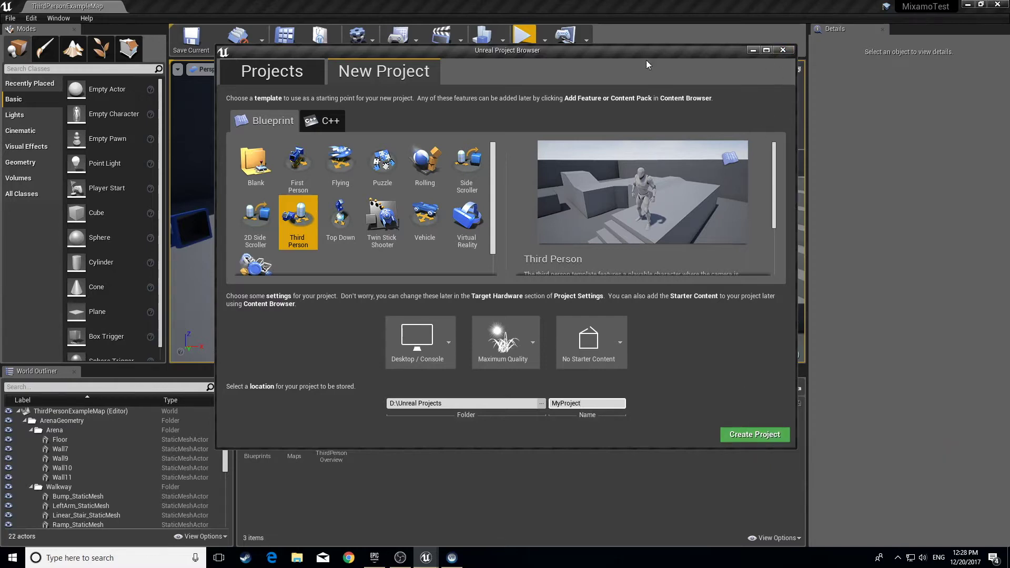
left_click(783, 49)
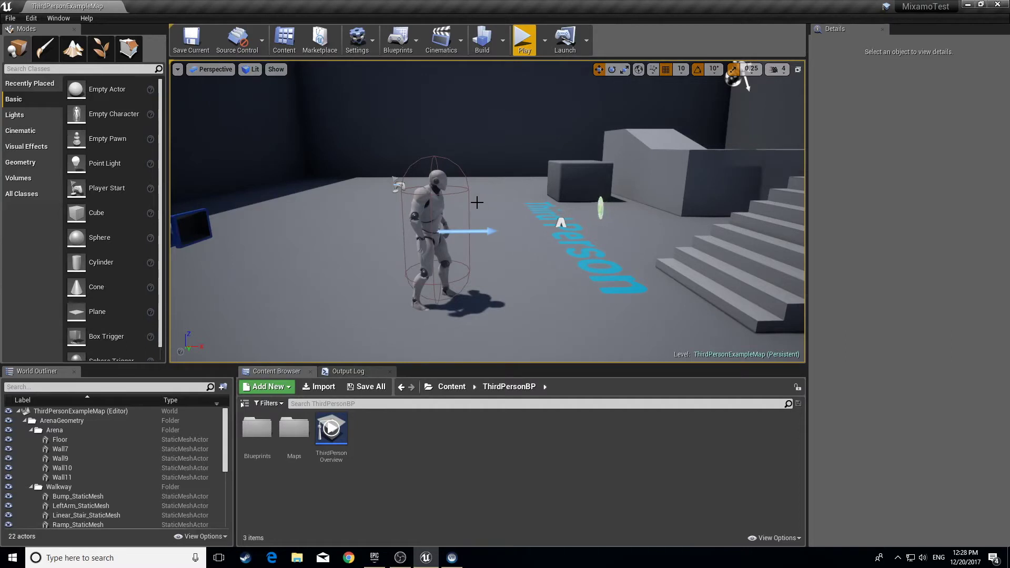
Create a folder named Vampire inside ThirdPersonBP and open it.
mouse_move(479, 203)
right_mouse_down()
mouse_move(618, 206)
mouse_move(467, 200)
mouse_move(476, 203)
right_mouse_up()
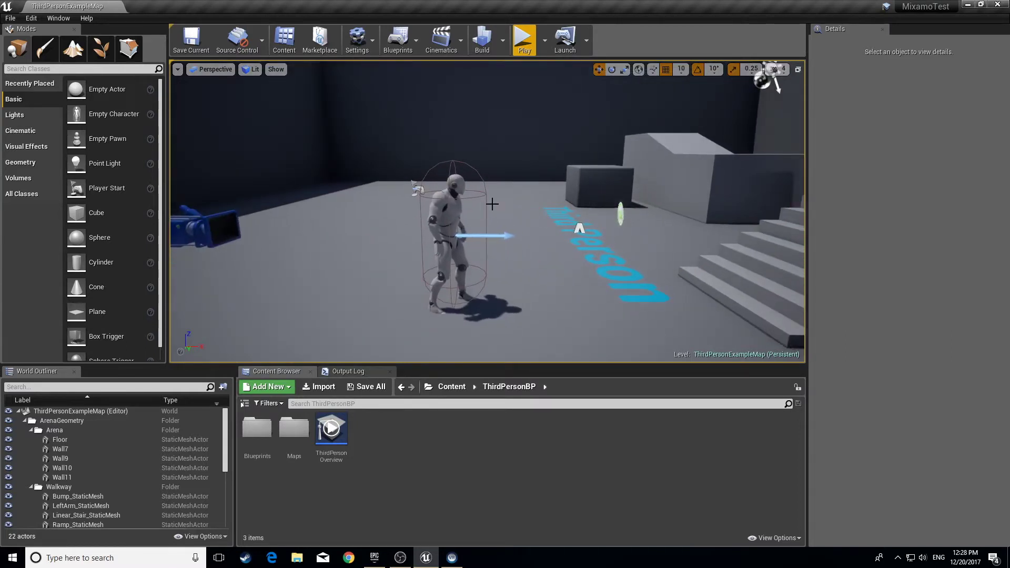
mouse_move(490, 208)
right_mouse_down()
mouse_move(514, 211)
mouse_move(496, 206)
right_mouse_up()
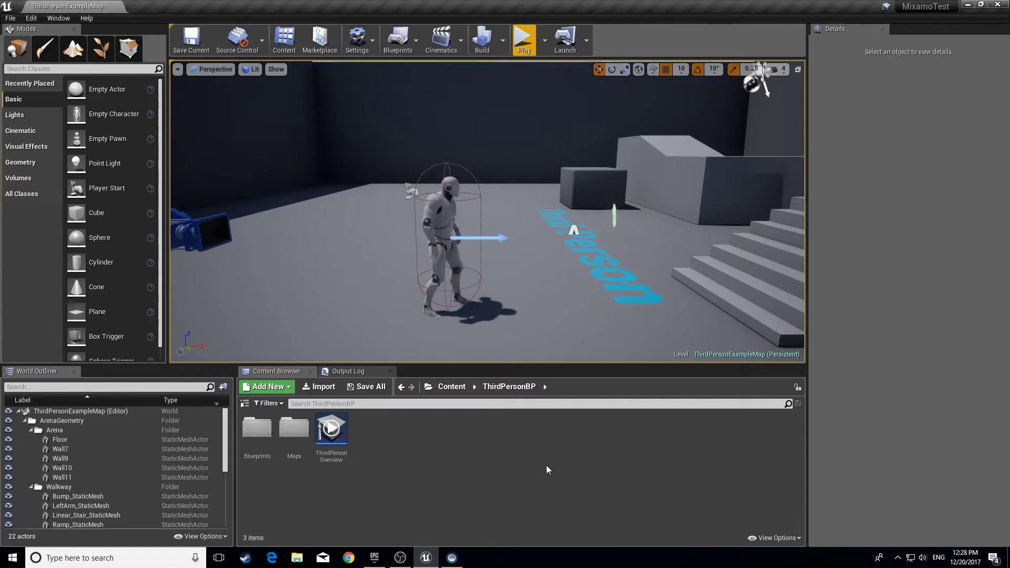
right_click(402, 430)
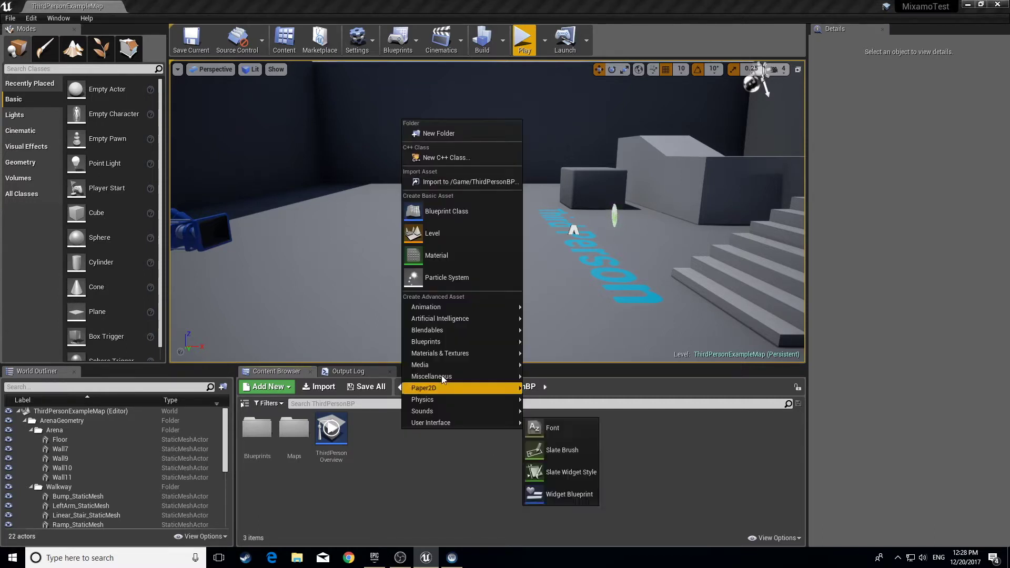
right_click(377, 445)
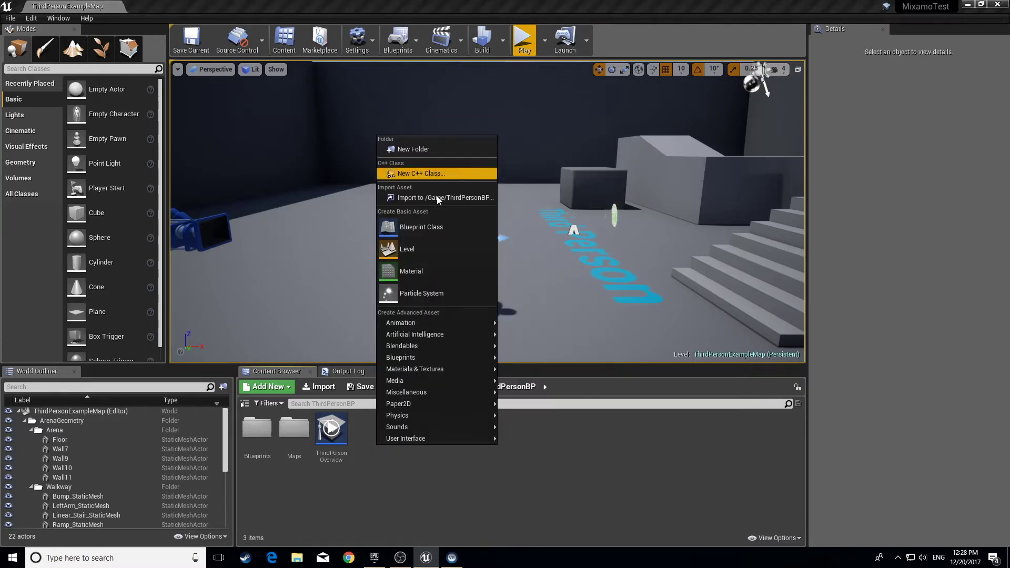
left_click(432, 149)
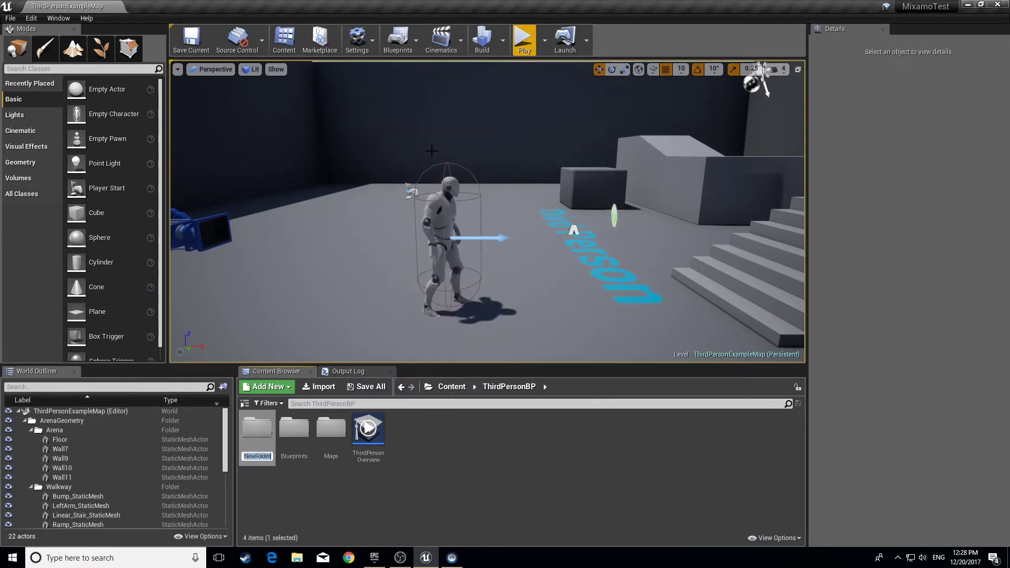
type("Vampire")
key("Return")
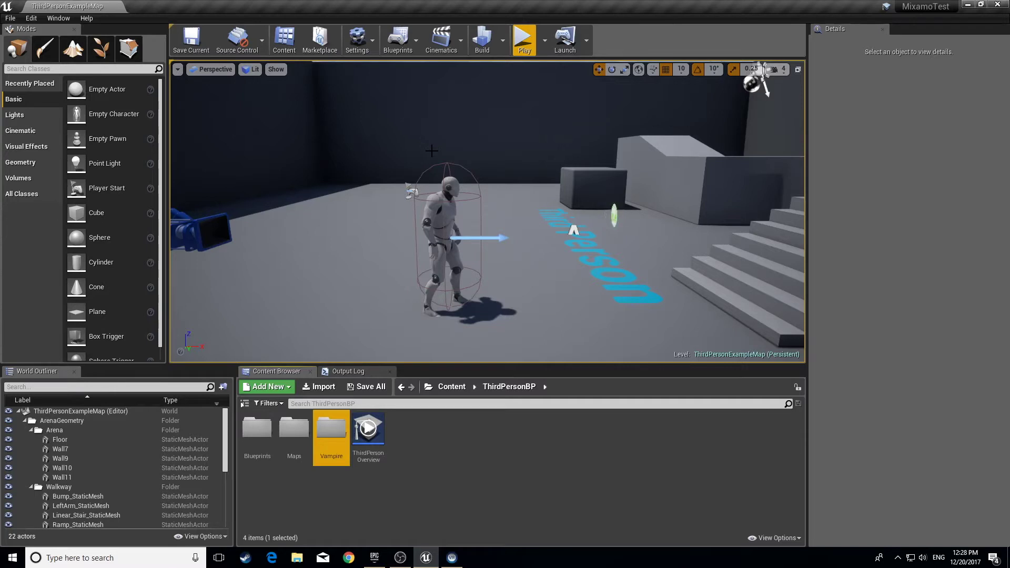
double_click(333, 430)
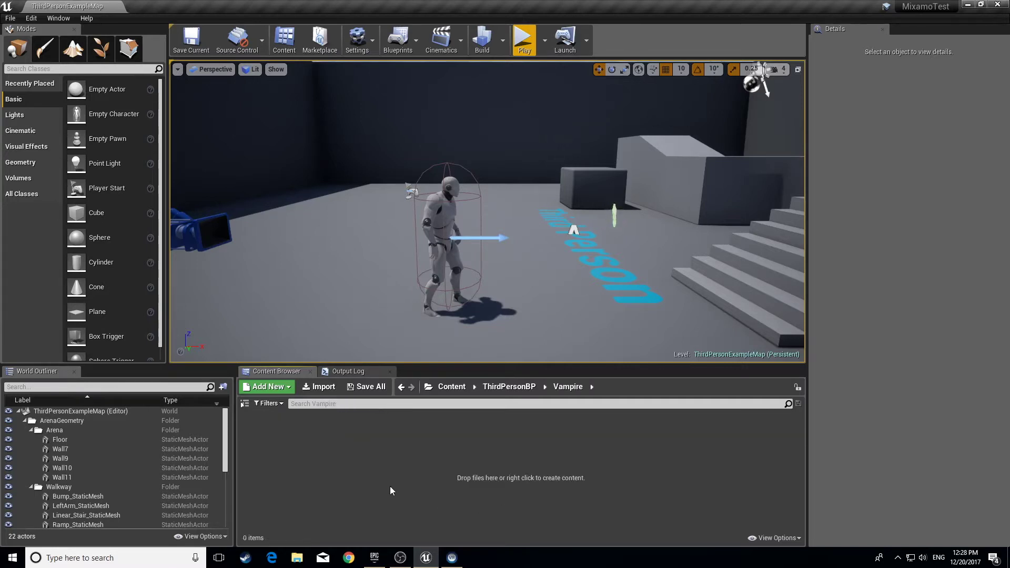
Choose Vampire-Idle.fbx from Downloads for import into the Vampire folder.
left_click(322, 387)
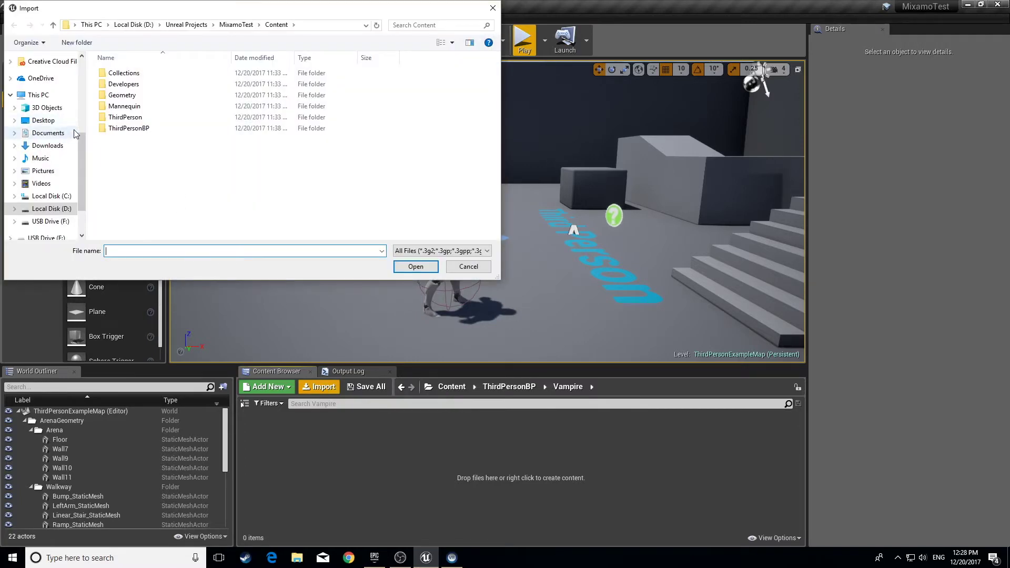
left_click_drag(80, 144, 81, 152)
left_click(47, 129)
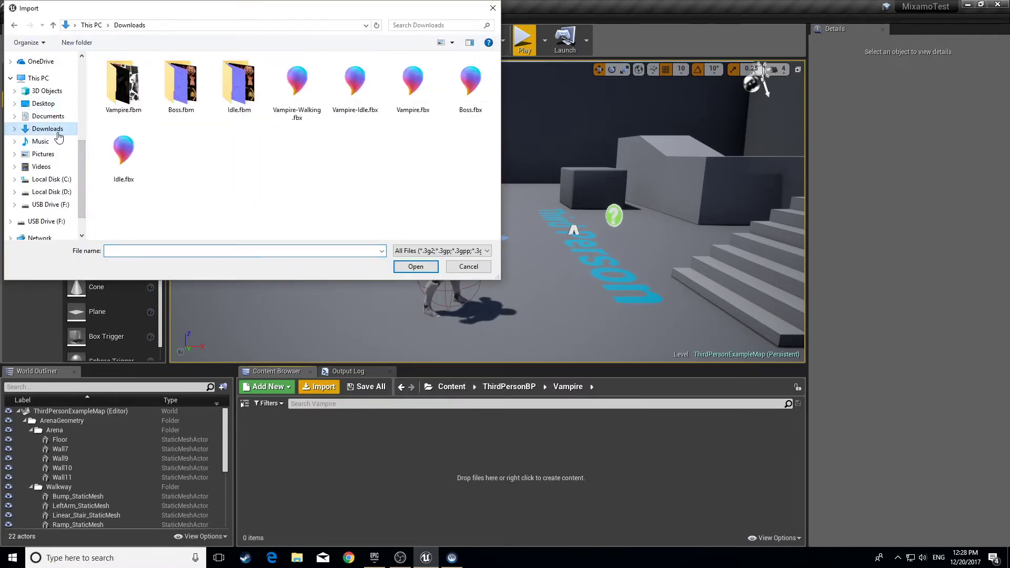
left_click(353, 85)
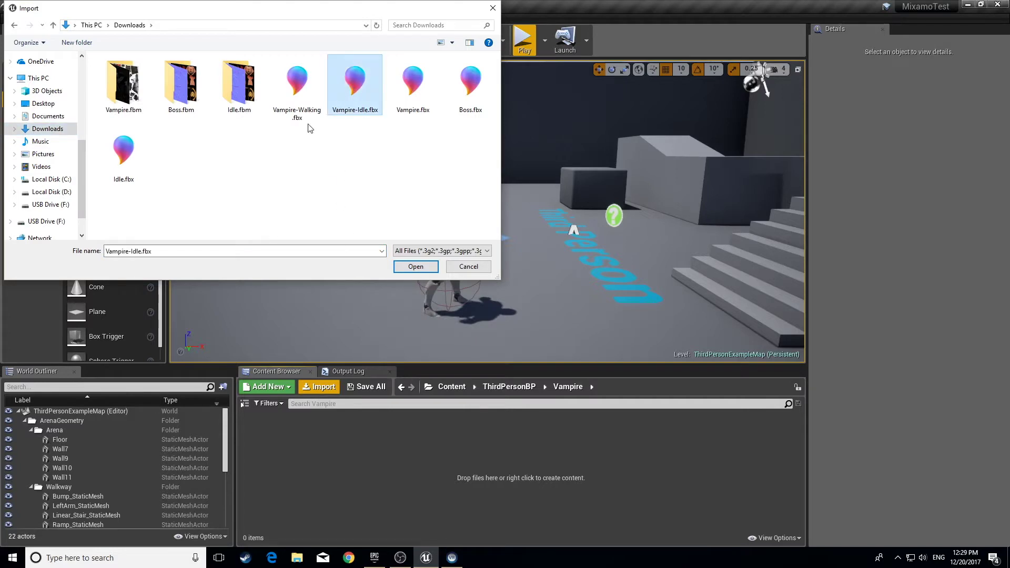
left_click(413, 269)
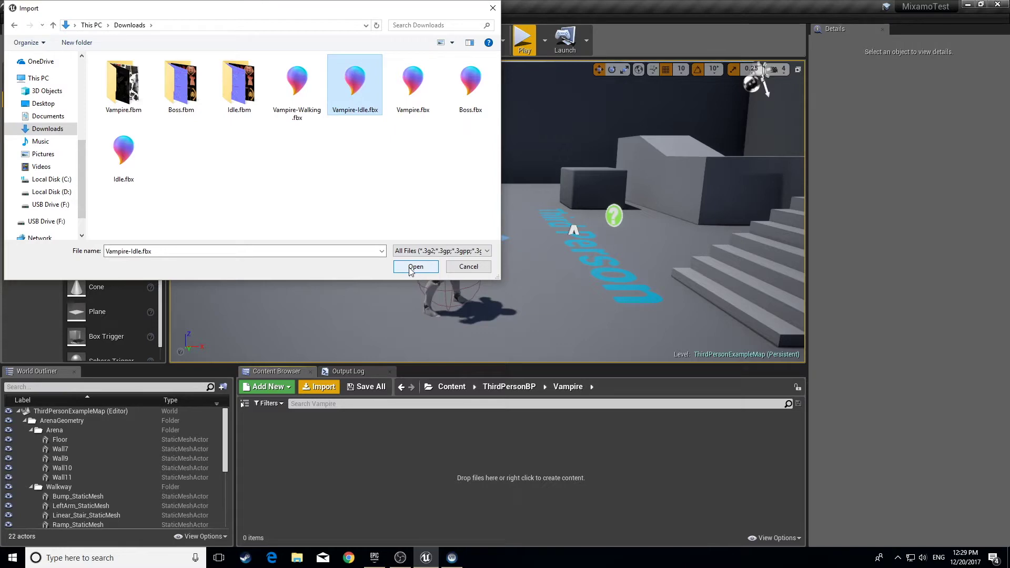
left_click(410, 269)
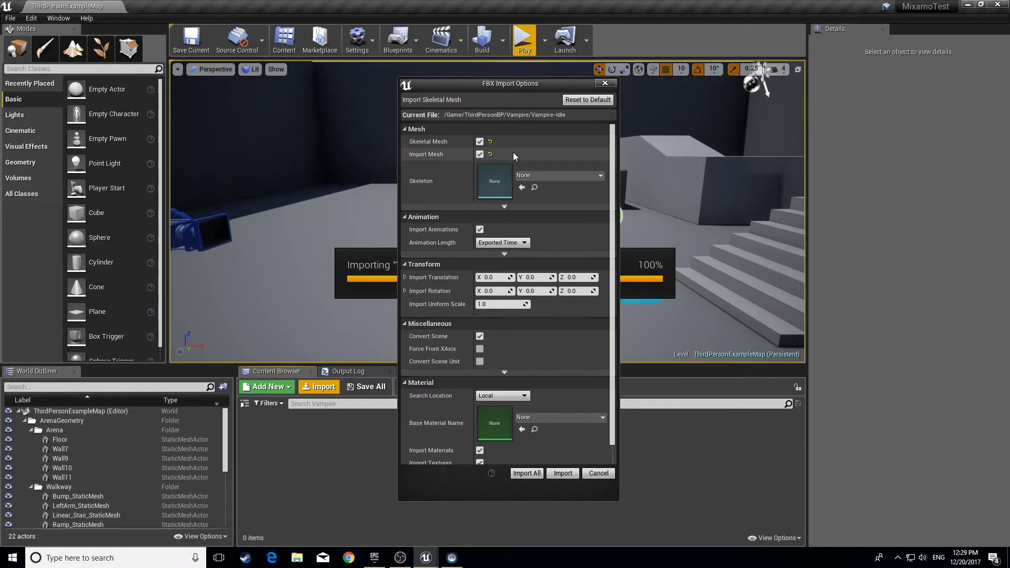
Import Vampire-Idle as a skeletal mesh with animations, materials and textures but no new physics asset, and dismiss the message log.
left_click(505, 206)
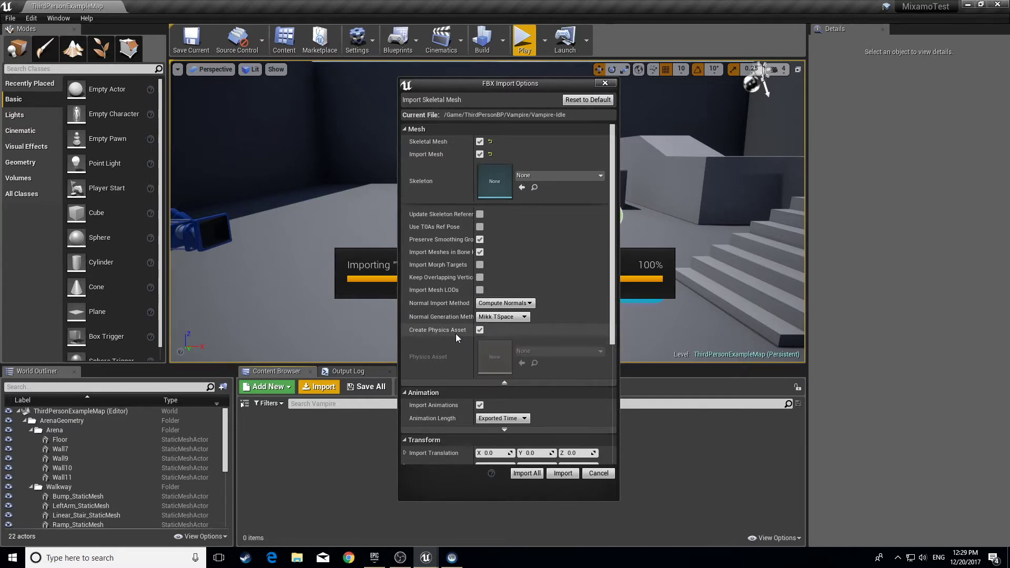
left_click(480, 331)
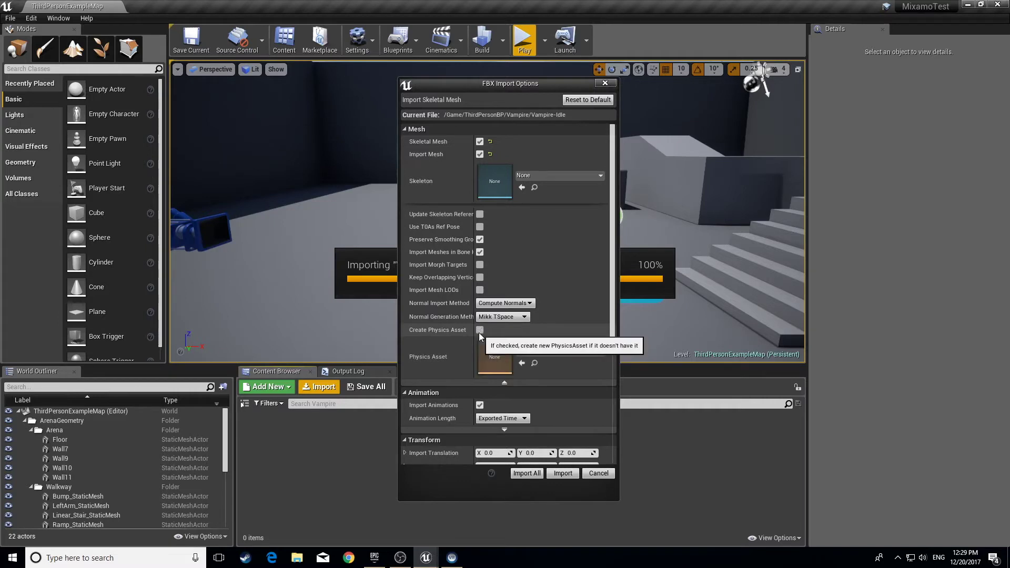
left_click(506, 382)
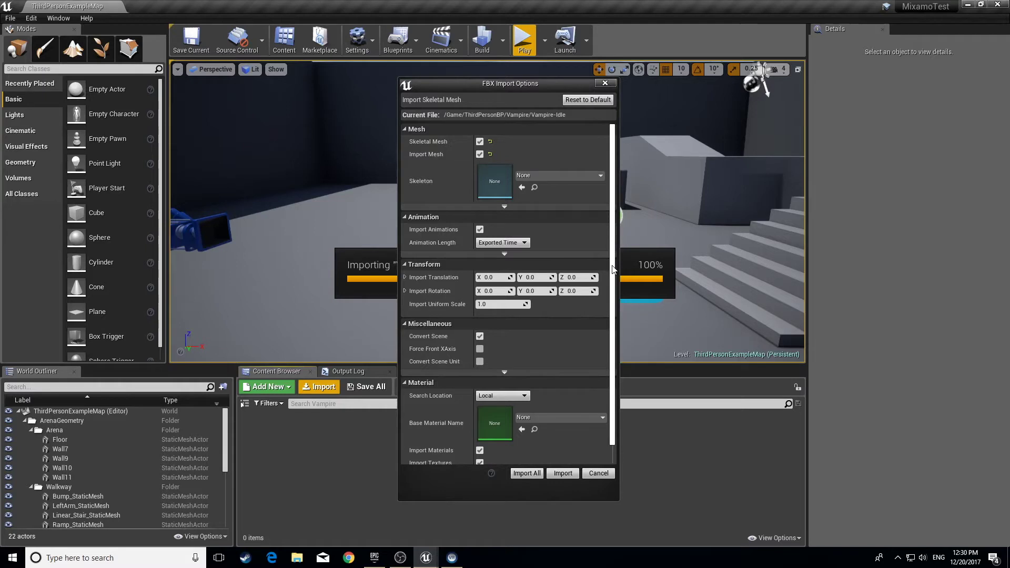
left_click_drag(612, 264, 612, 296)
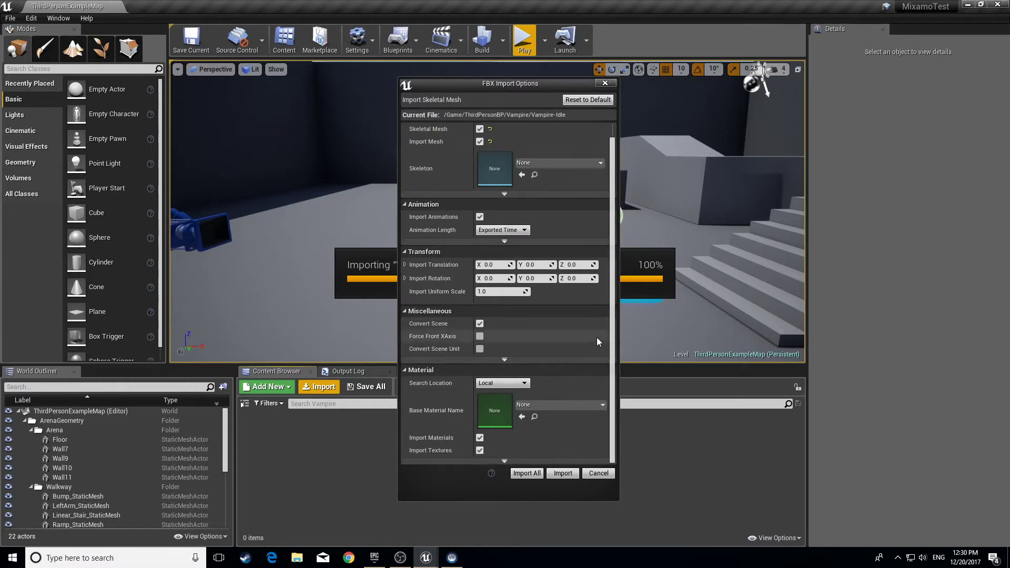
left_click(562, 474)
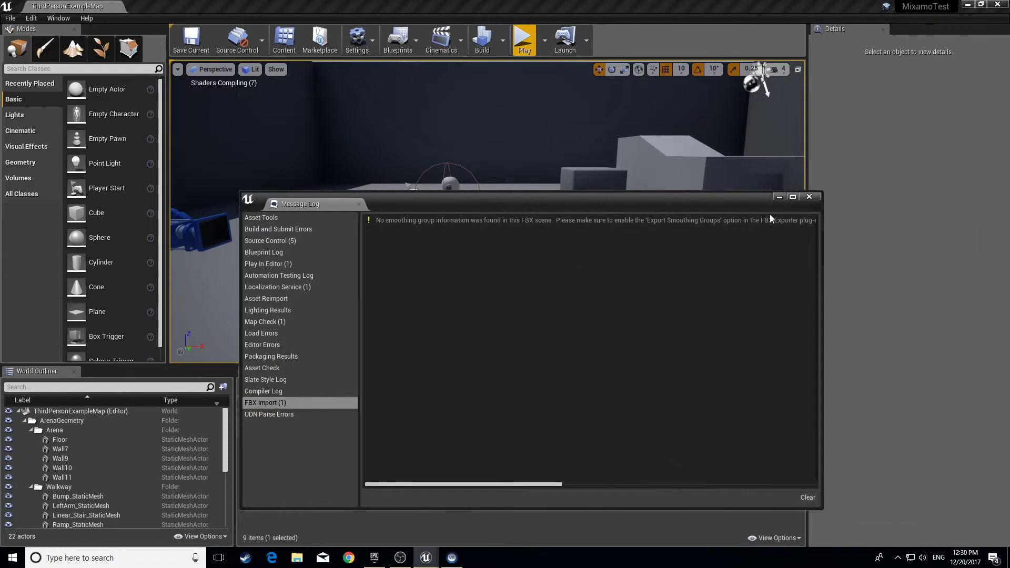
left_click(810, 198)
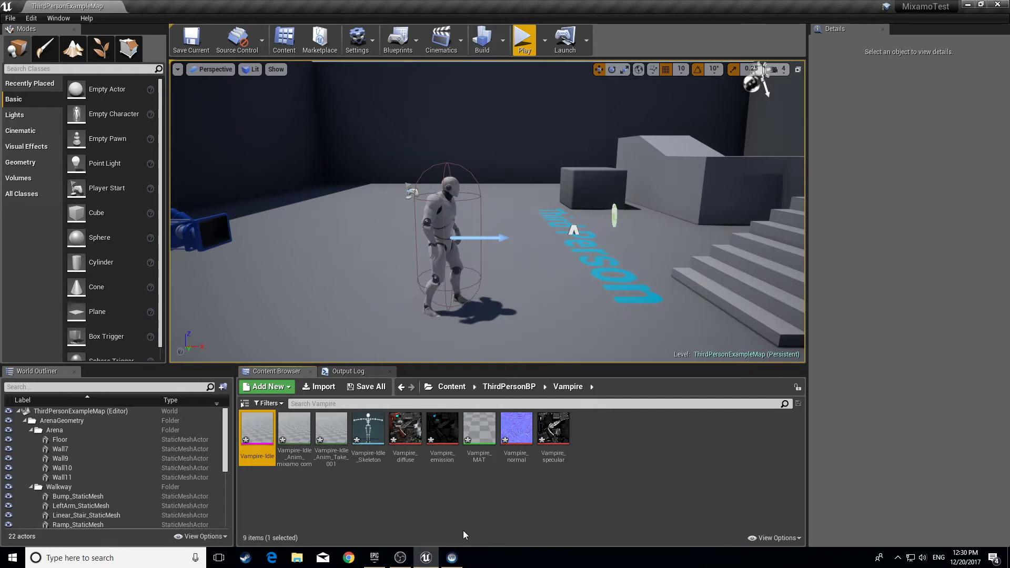
Delete the extra animation sequence Vampire-Idle_Anim_Take_001 from the Vampire folder.
left_click(374, 511)
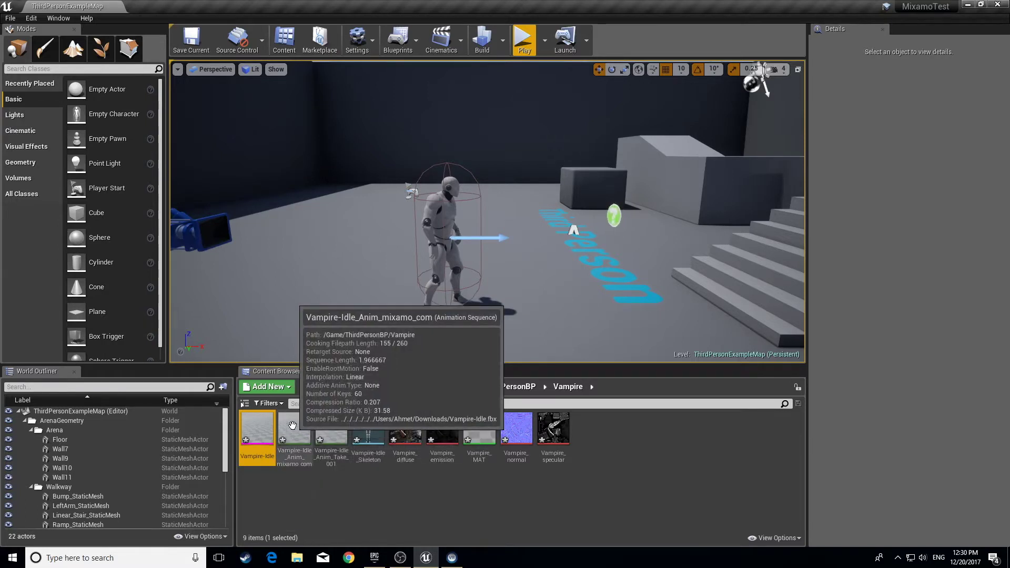
left_click(295, 428)
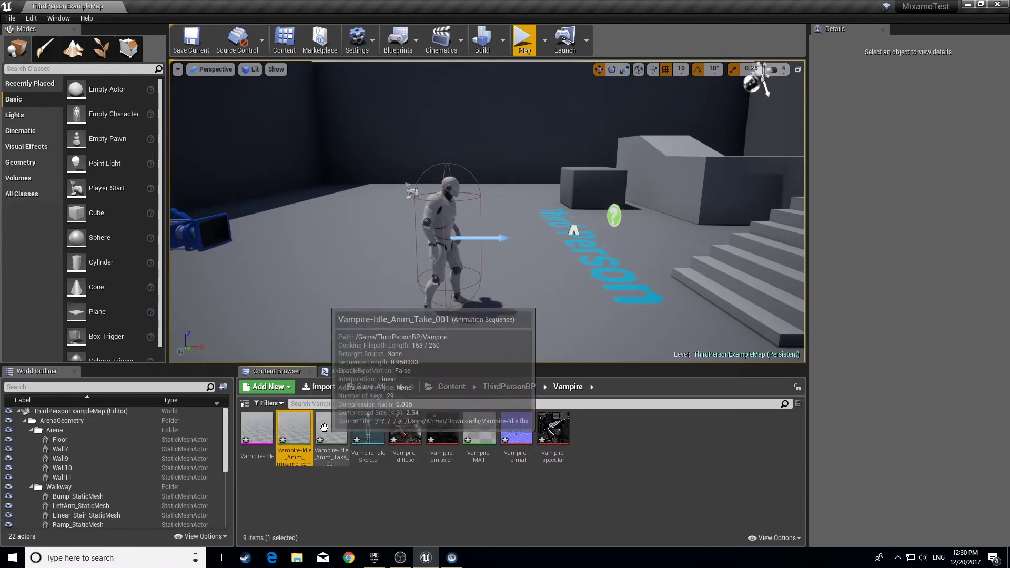
left_click(332, 429)
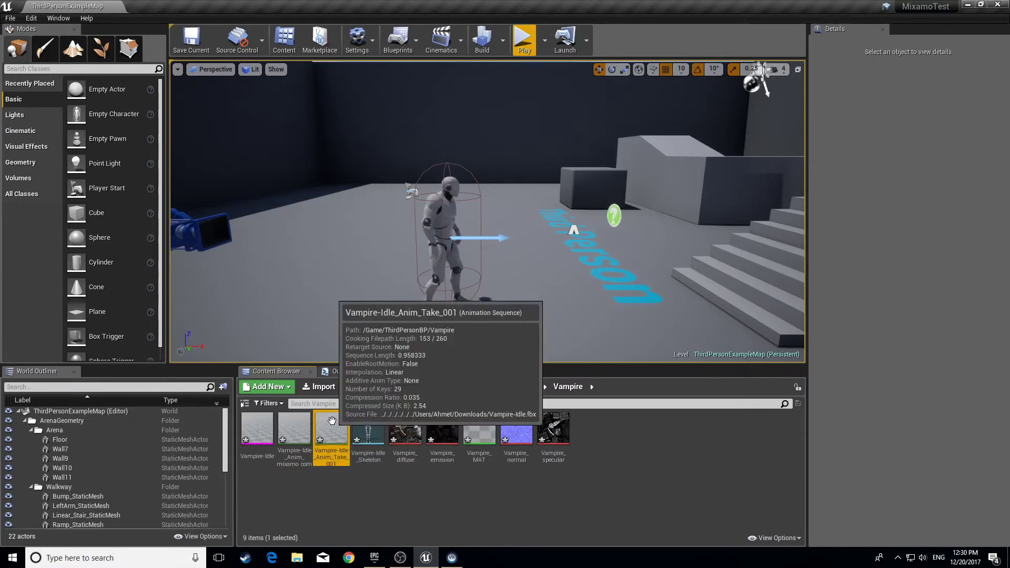
key("Delete")
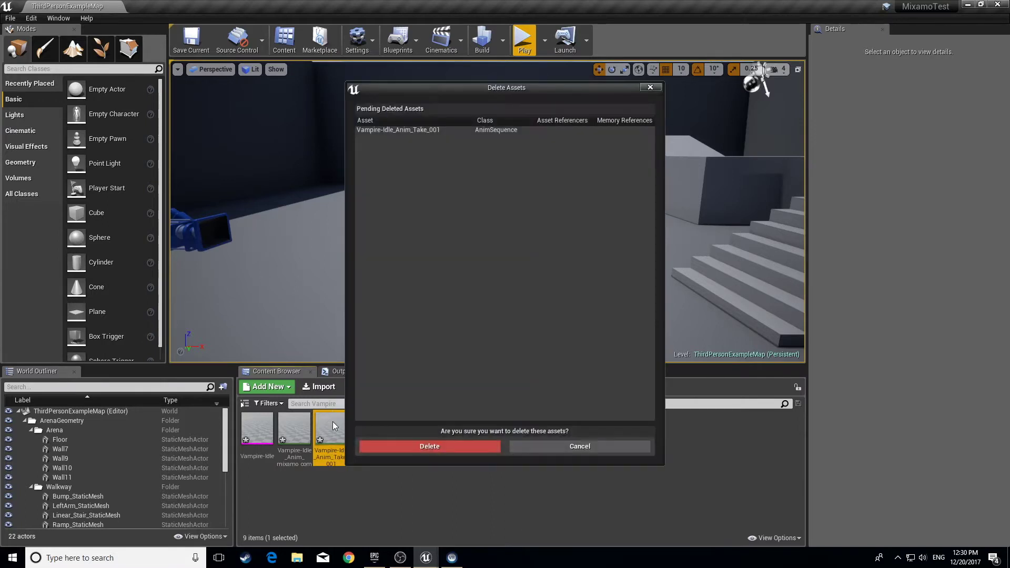
left_click(399, 445)
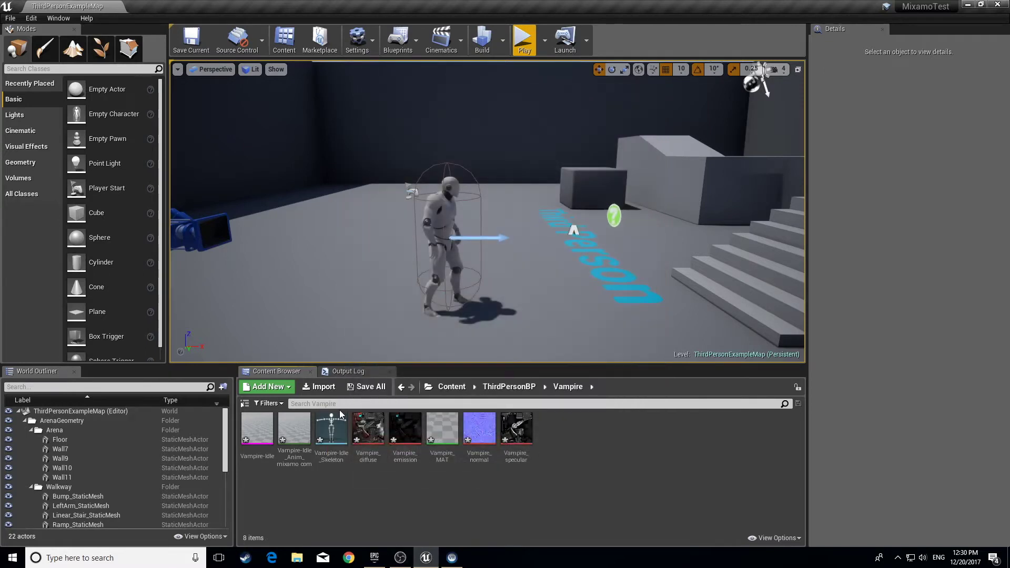
Review the imported skeleton asset and the diffuse and emission textures in the Vampire folder.
left_click(337, 423)
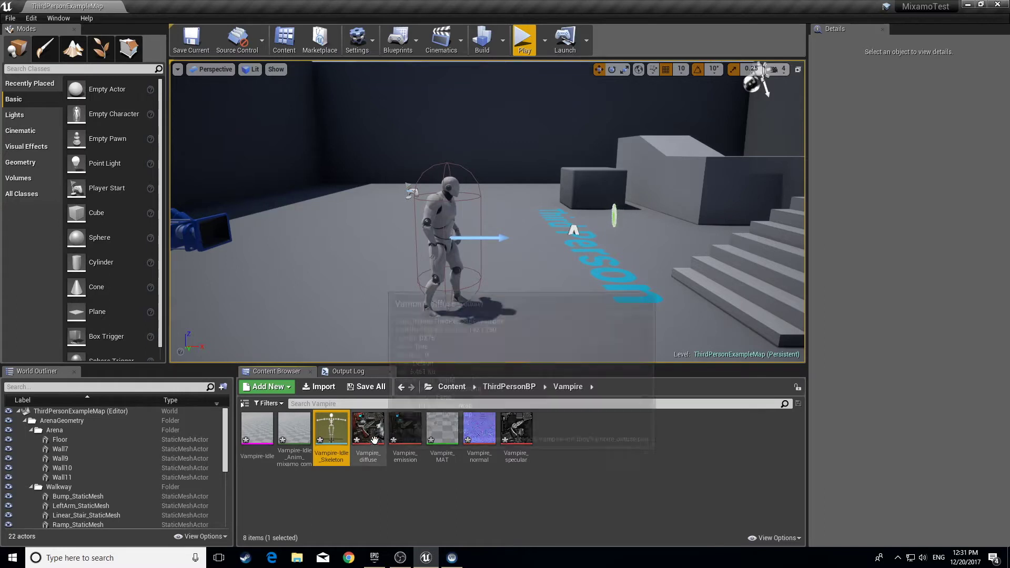
left_click(375, 438)
left_click(408, 440)
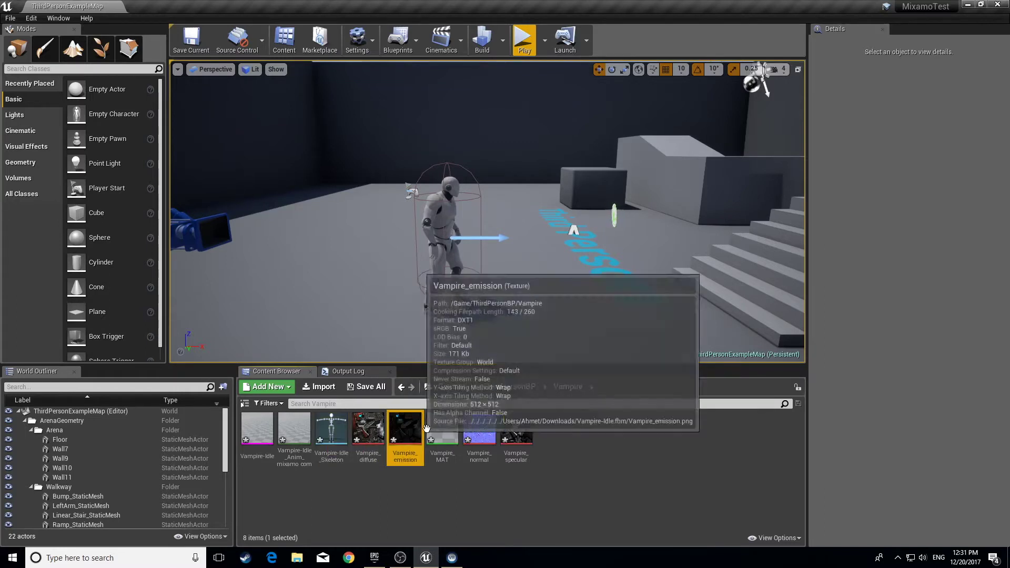
left_click(536, 515)
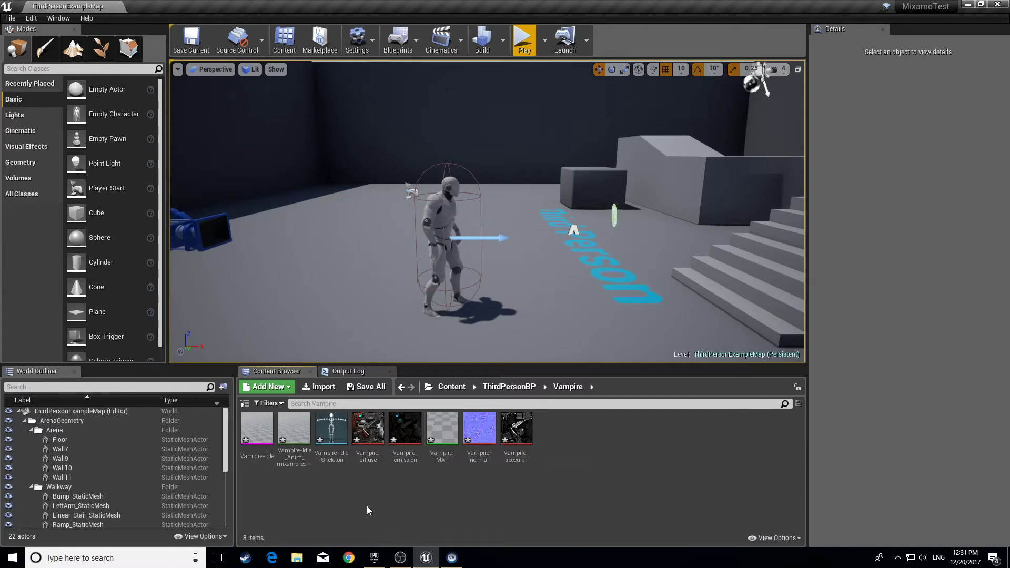
Place the Vampire-Idle skeletal mesh in the level on the floor beside the mannequin and check its appearance.
right_click_drag(487, 212, 513, 214)
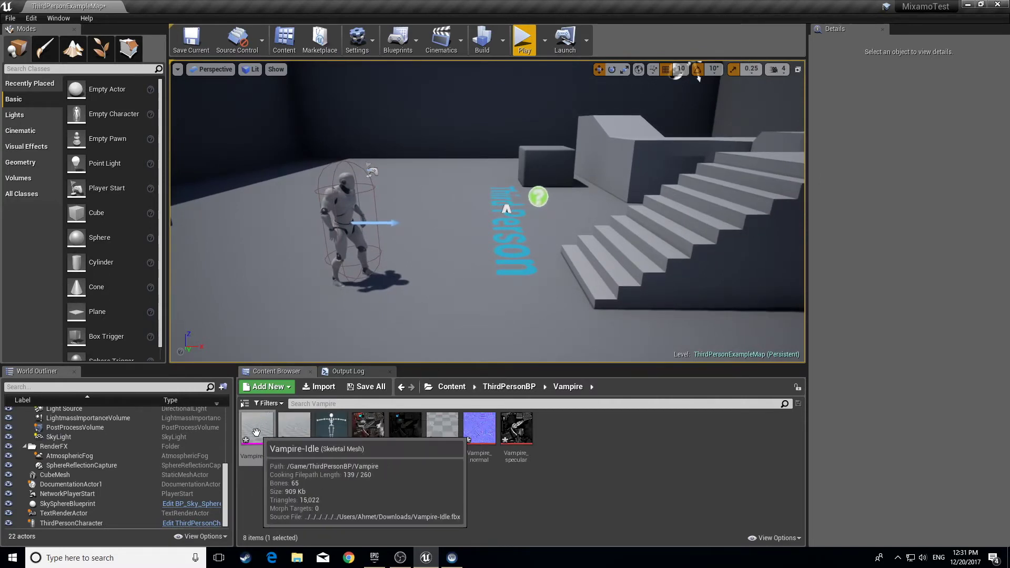
left_click_drag(256, 433, 513, 329)
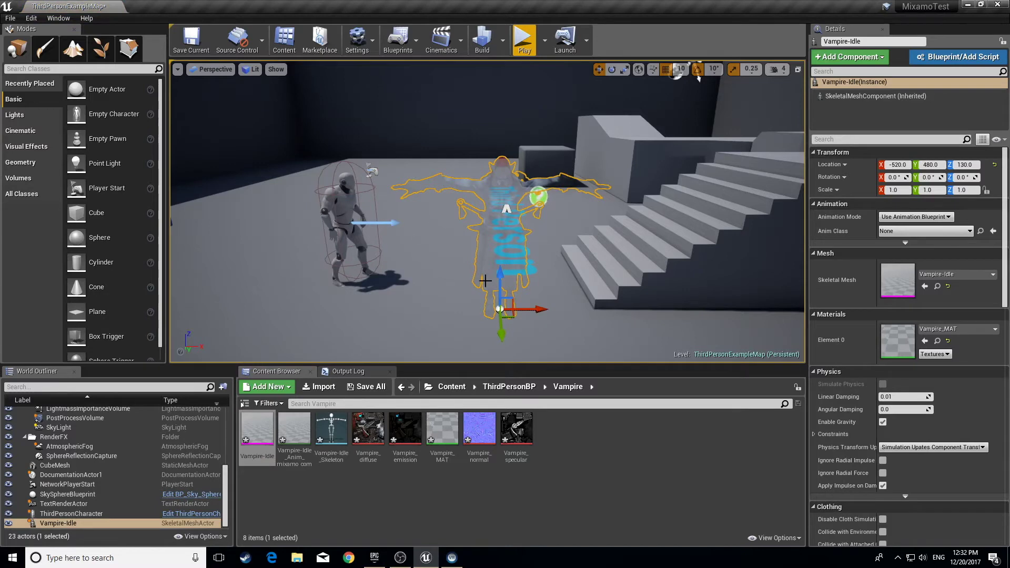
key("w")
right_click_drag(433, 268, 433, 269)
key("s")
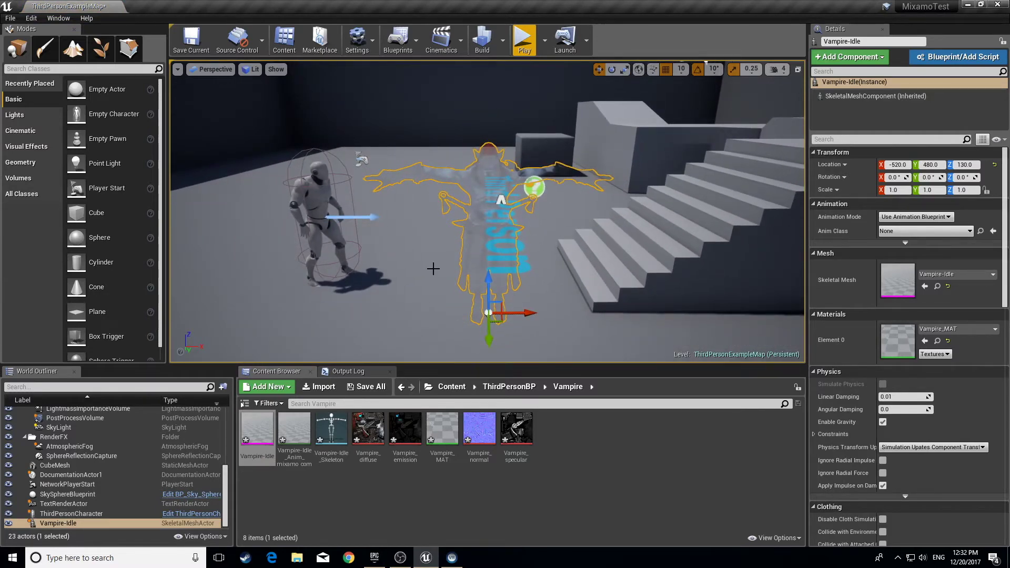
key("a")
right_click_drag(433, 269, 434, 269)
key("d")
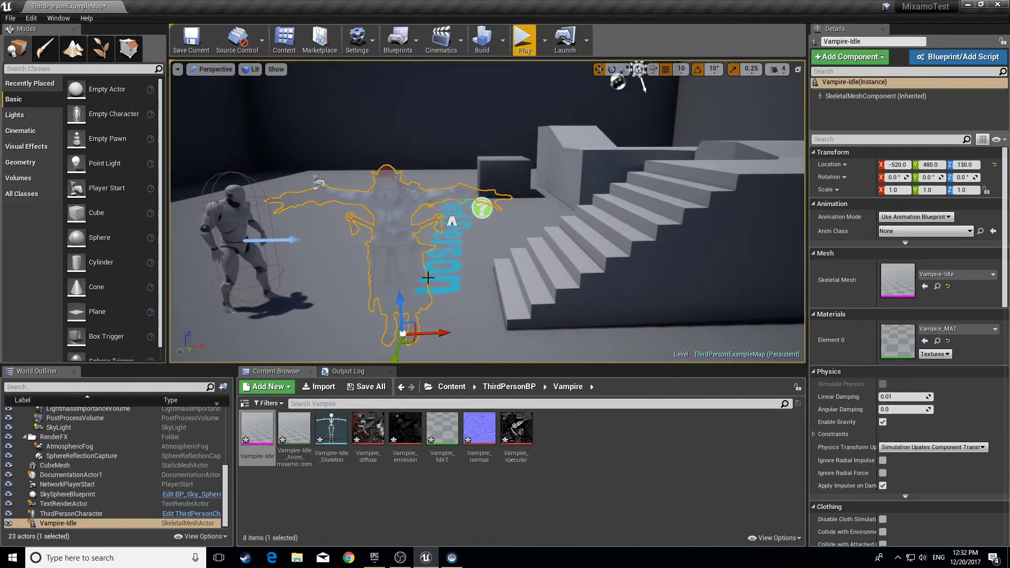
right_click_drag(325, 267, 325, 267)
key("a")
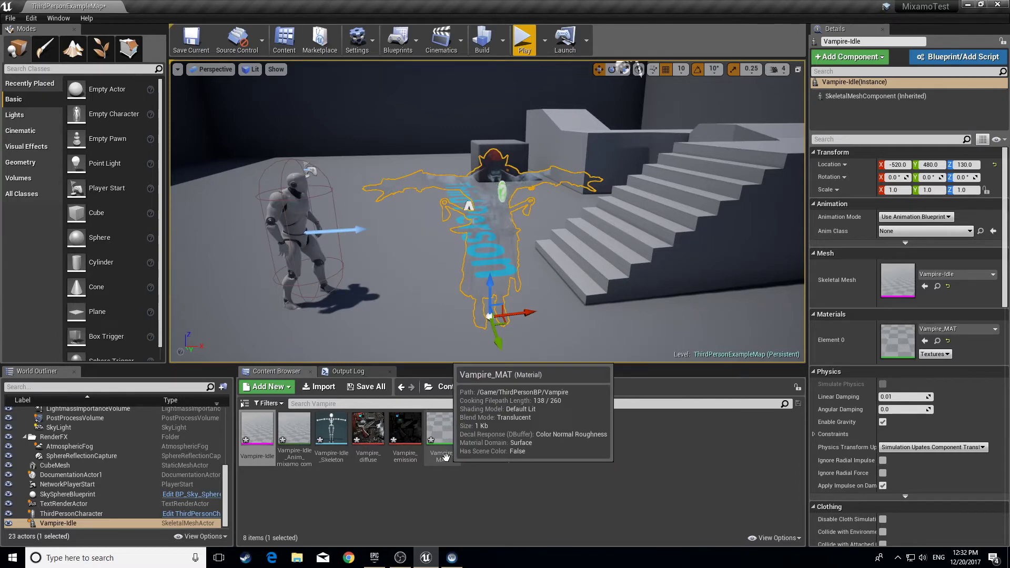
Open the Vampire_MAT material docked beside the level, set its blend mode to Opaque, and apply the change.
double_click(446, 424)
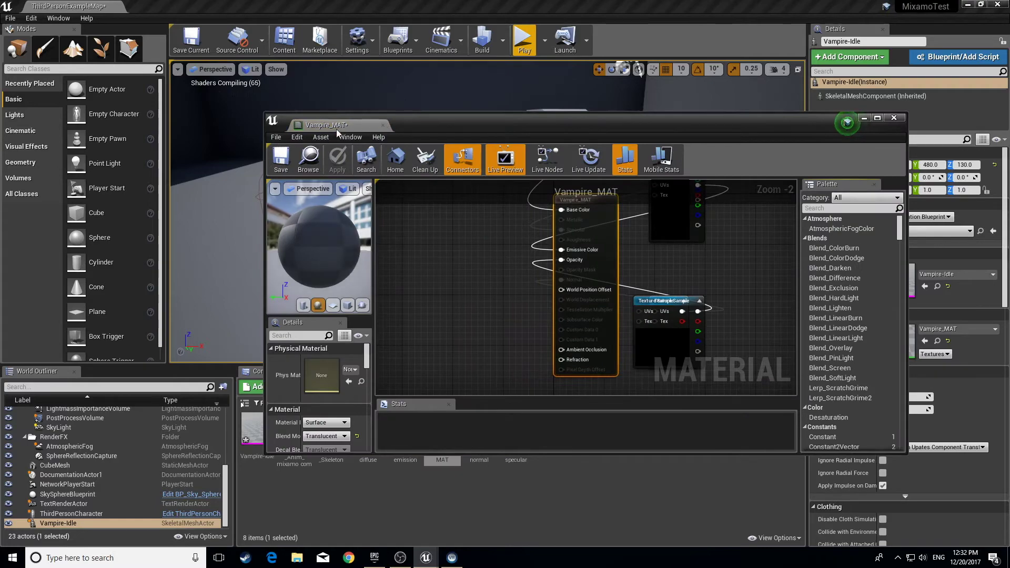
left_click_drag(337, 129, 160, 8)
mouse_move(585, 109)
left_mouse_down()
mouse_move(602, 179)
mouse_move(588, 128)
left_mouse_up()
right_click_drag(588, 128, 595, 274)
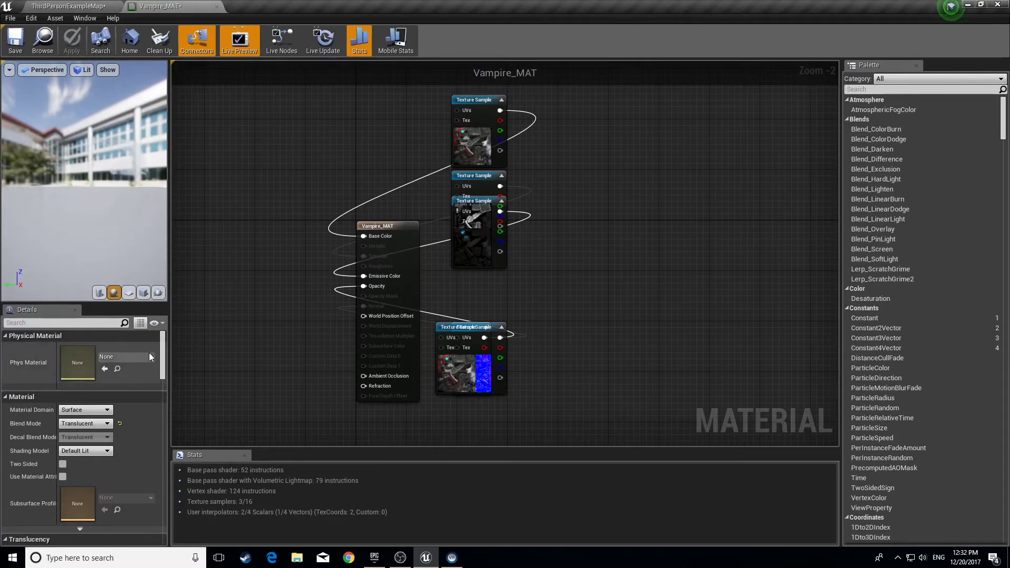
left_click_drag(170, 346, 197, 342)
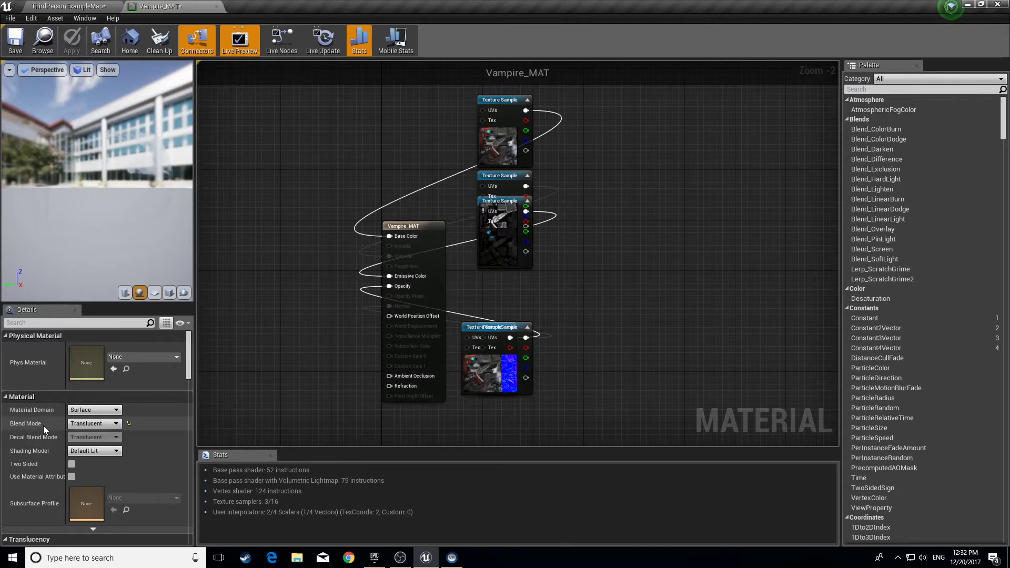
left_click(92, 423)
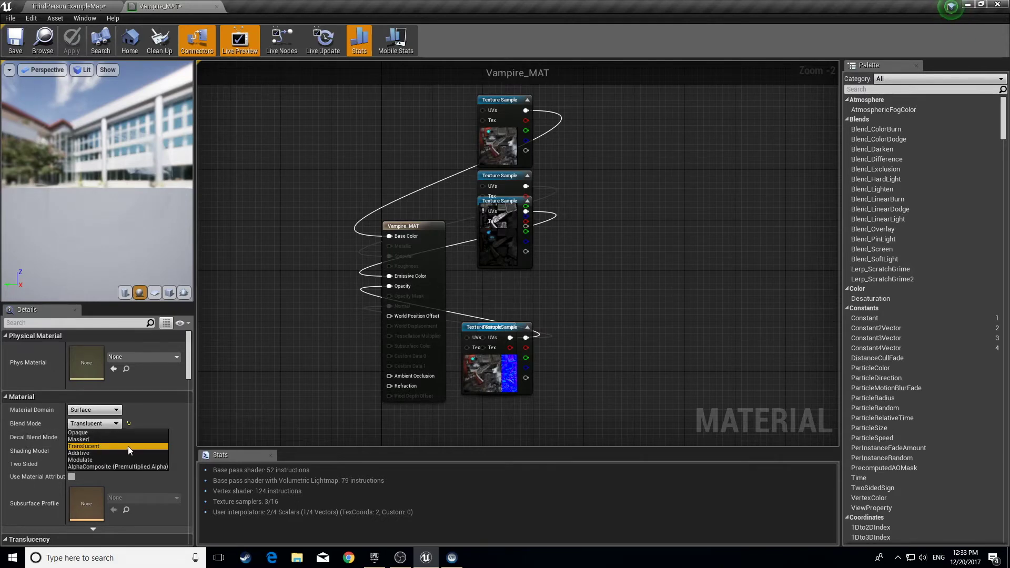
left_click(83, 433)
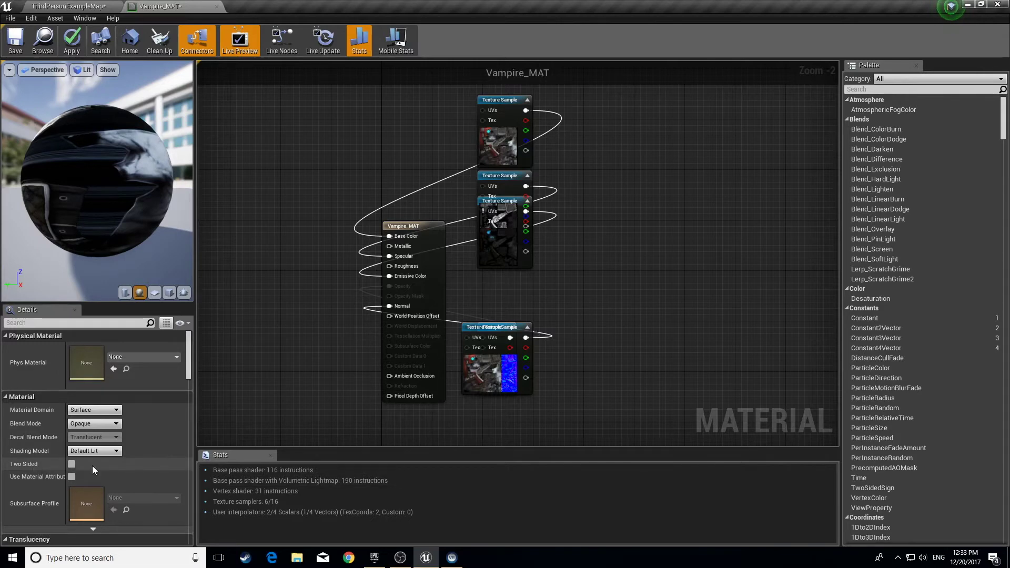
left_click(68, 51)
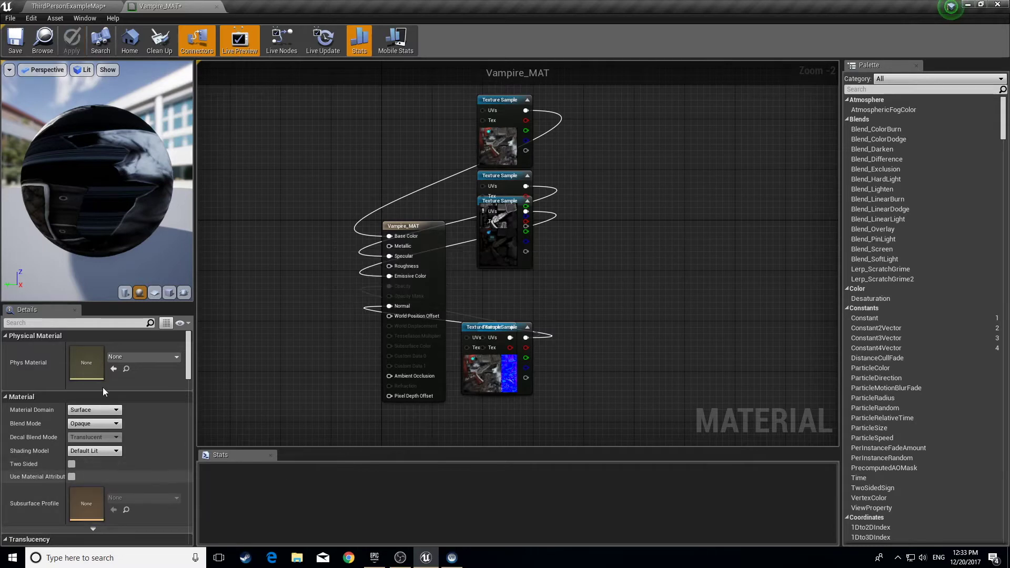
Examine the placed vampire in the level from the front and the back, including the swords and their tassels.
left_click(86, 7)
right_click_drag(385, 199, 357, 167)
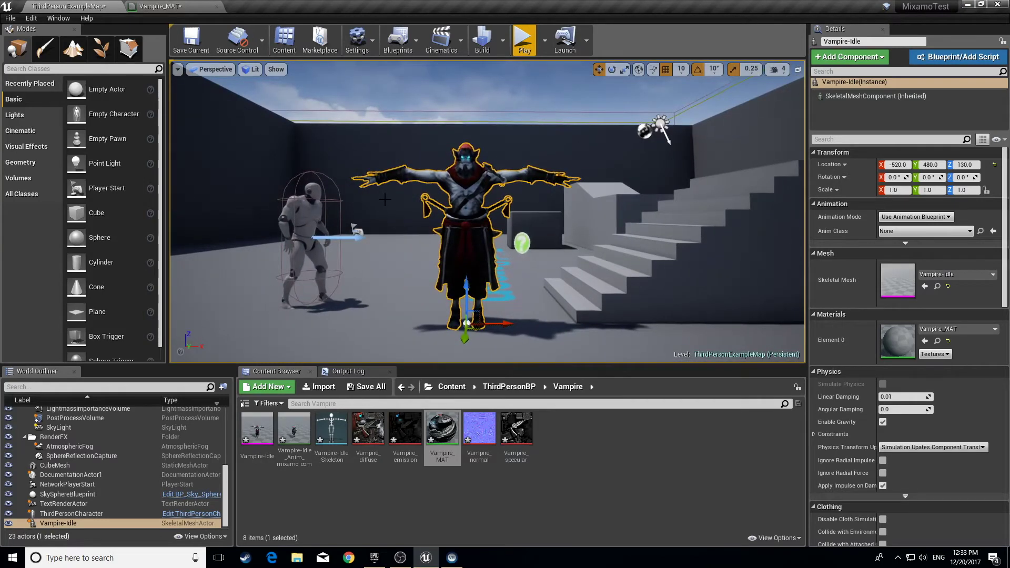
right_click_drag(385, 199, 558, 210)
key("w")
key("s")
key("w")
key("a")
key("w")
key("d")
key("d")
key("w")
key("s")
key("a")
key("w")
key("s")
key("a")
right_click_drag(406, 250, 406, 250)
key("d")
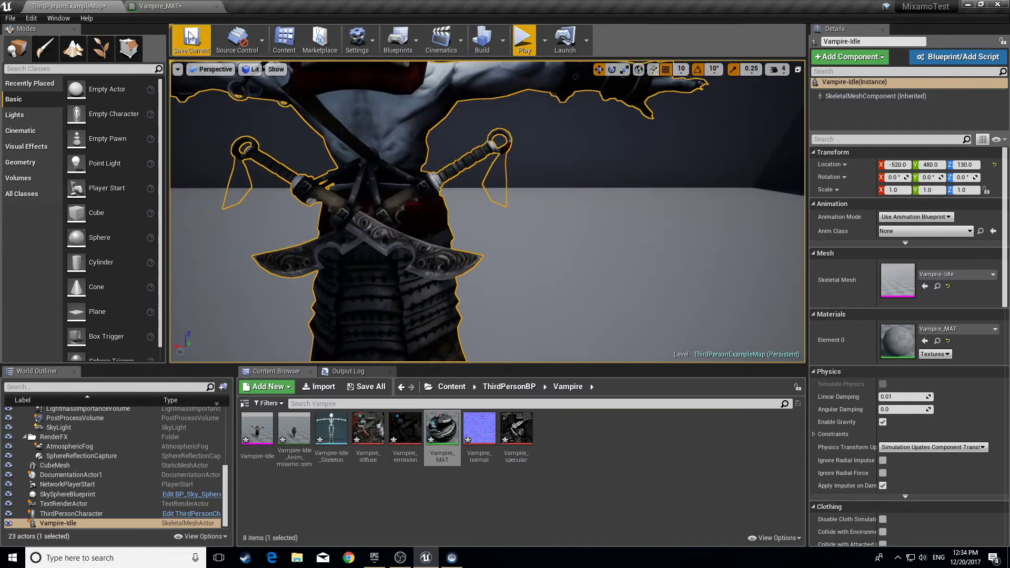
Make the Vampire_MAT material two-sided, apply the change, and close the material.
left_click(163, 6)
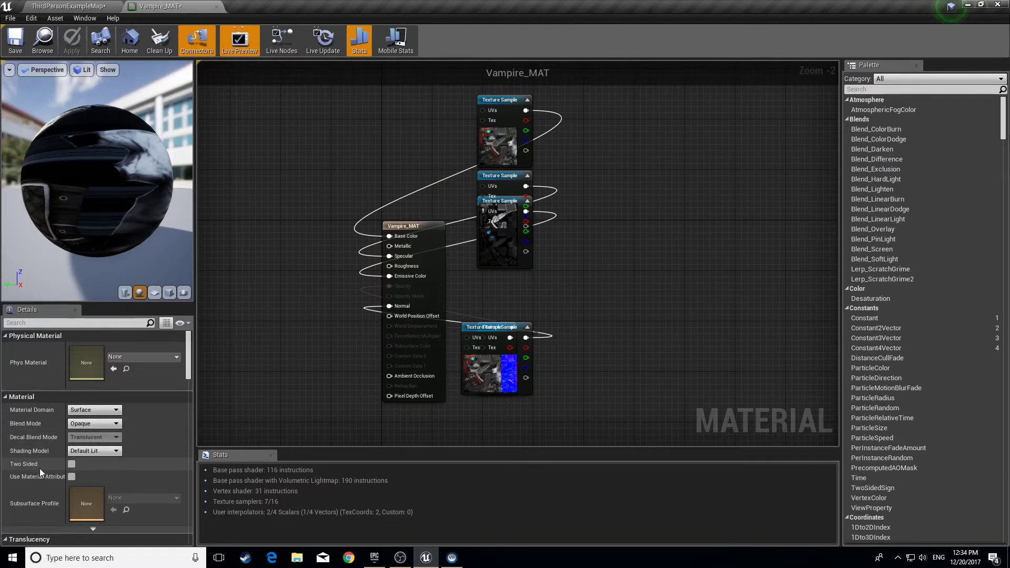
left_click(72, 464)
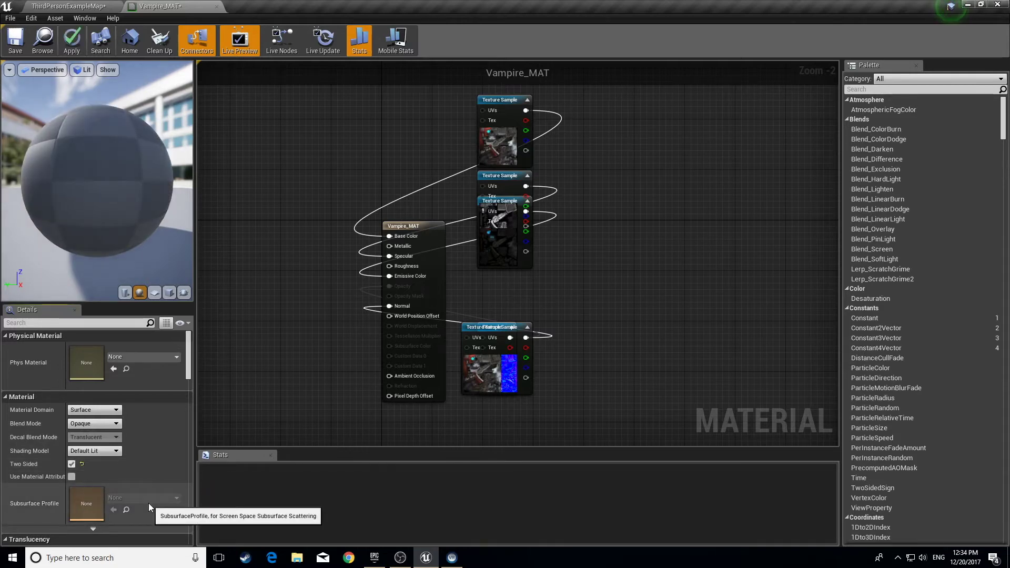
left_click(75, 41)
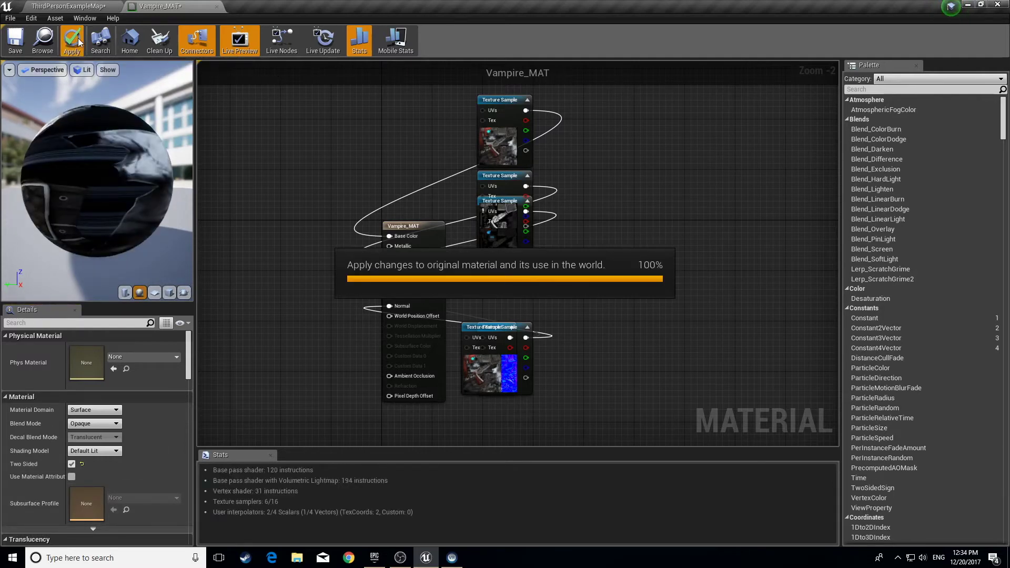
left_click(217, 7)
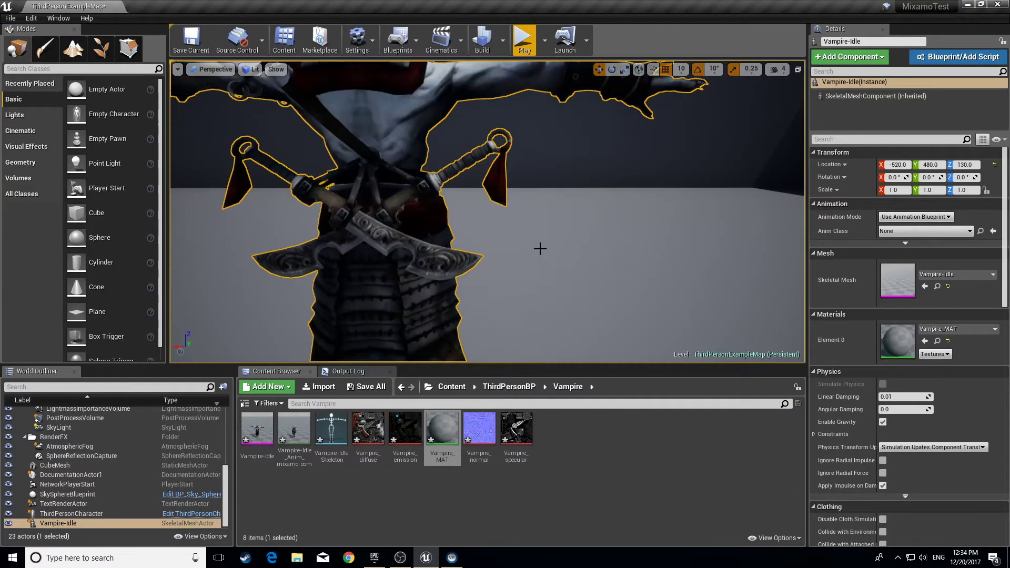
Look over the placed vampire with its two-sided material, and delete the Vampire-Idle actor from the level.
key("s")
right_click_drag(510, 208, 258, 245)
key("d")
key("w")
key("s")
key("a")
key("w")
key("a")
key("s")
key("s")
key("w")
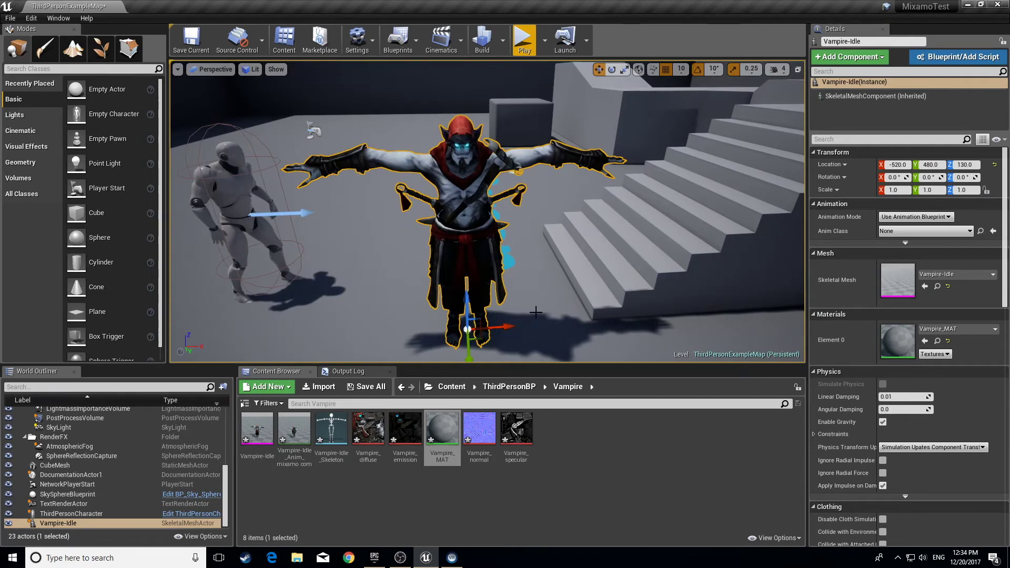
key("Delete")
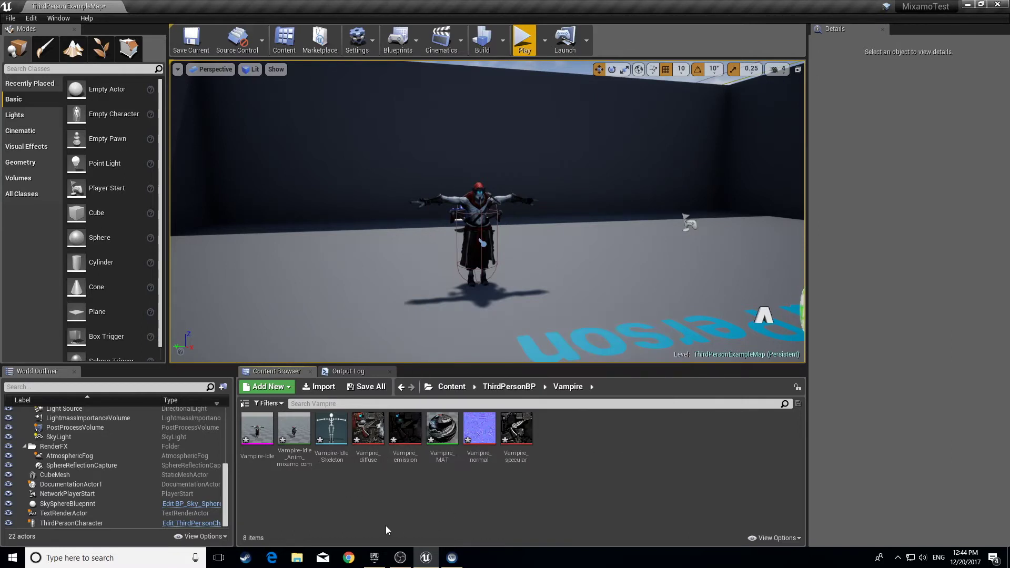
Import Vampire-Walking.fbx from Downloads into the Vampire folder as animation only, without the mesh, using Vampire-Idle_Skeleton.
left_click(330, 389)
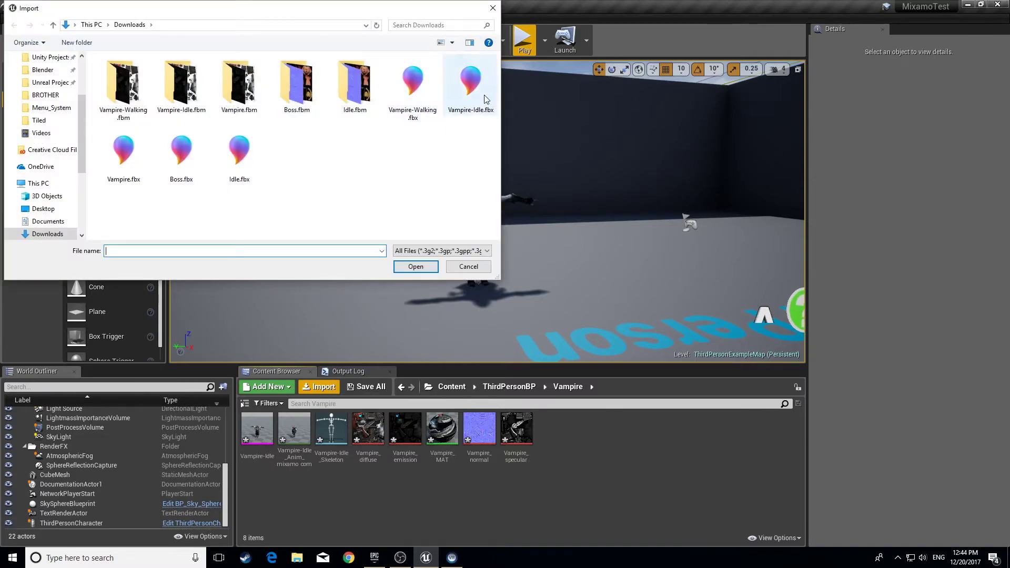
left_click(411, 81)
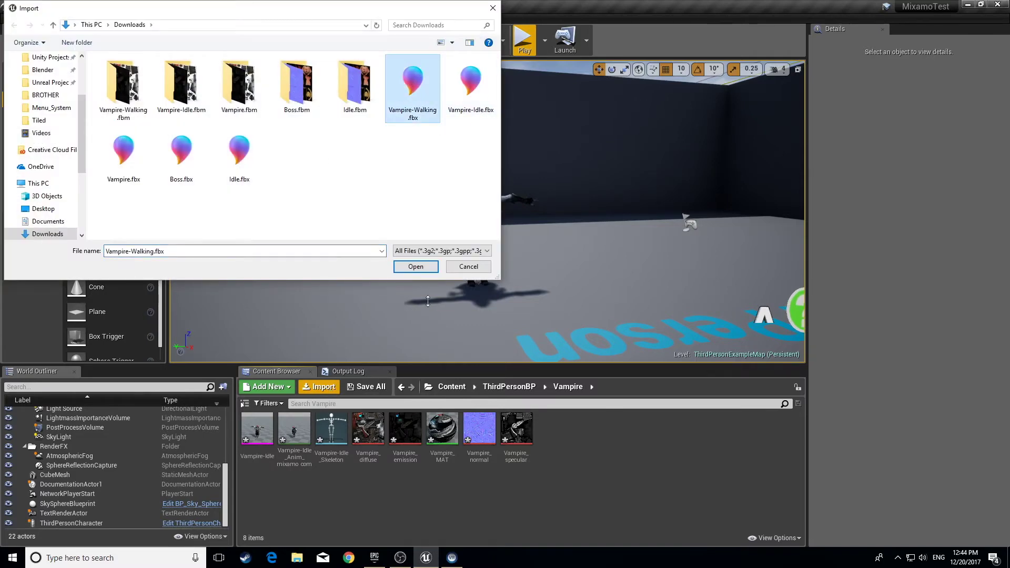
left_click(421, 267)
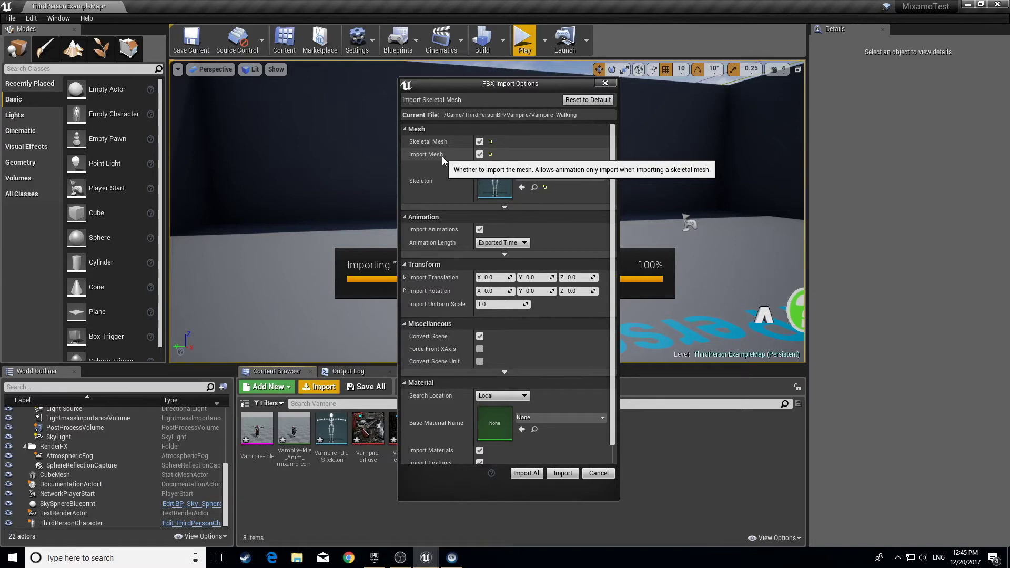
left_click(480, 154)
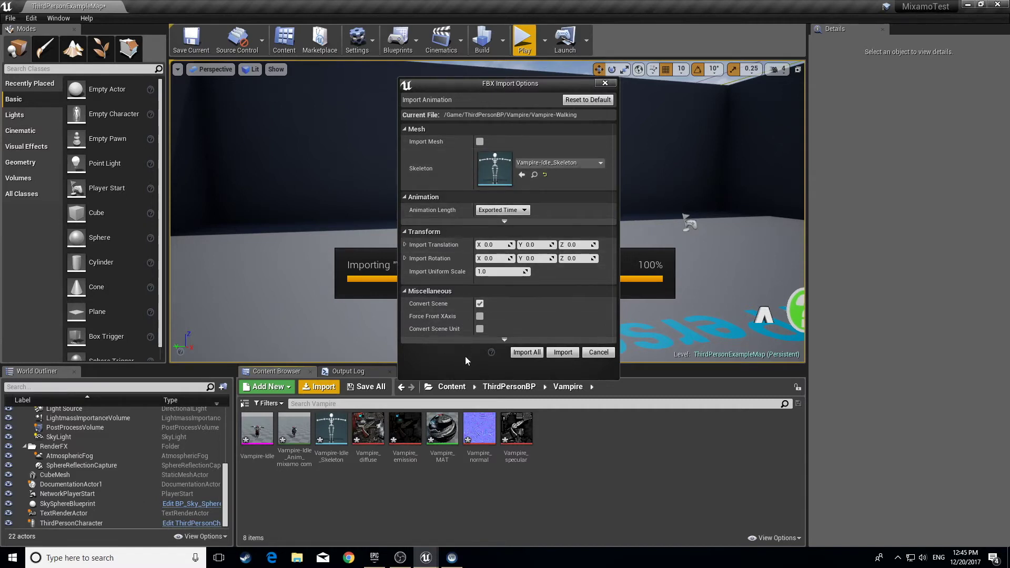
left_click(569, 357)
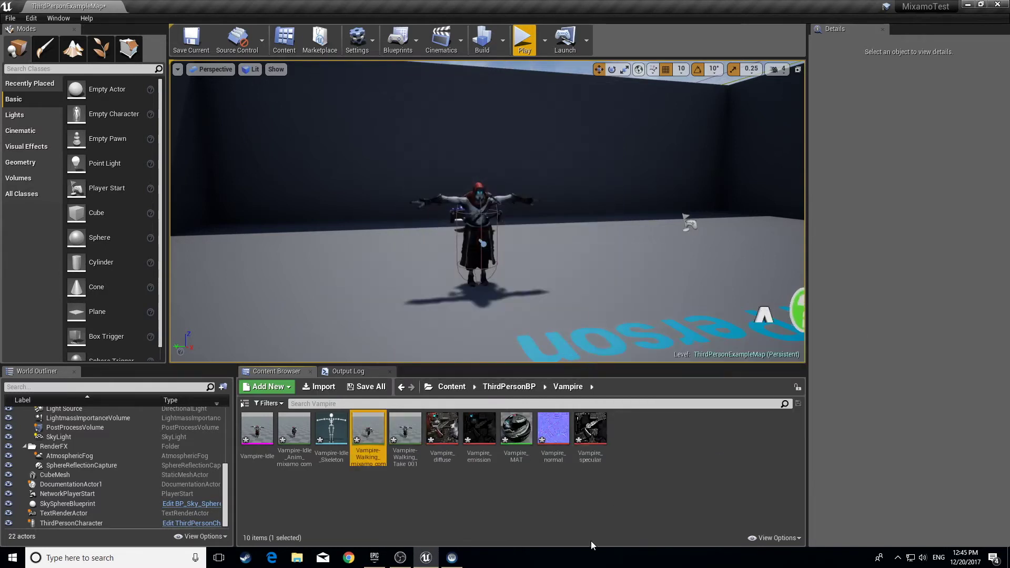
left_click(595, 497)
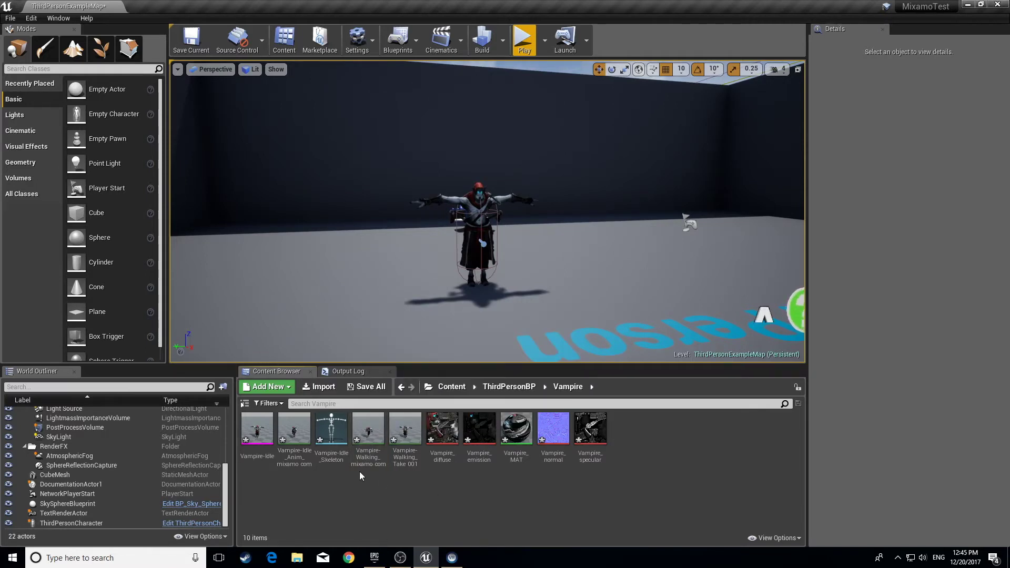
Delete the surplus Vampire-Walking_Take_001 animation from the Vampire folder and dismiss the desktop notification.
left_click(369, 429)
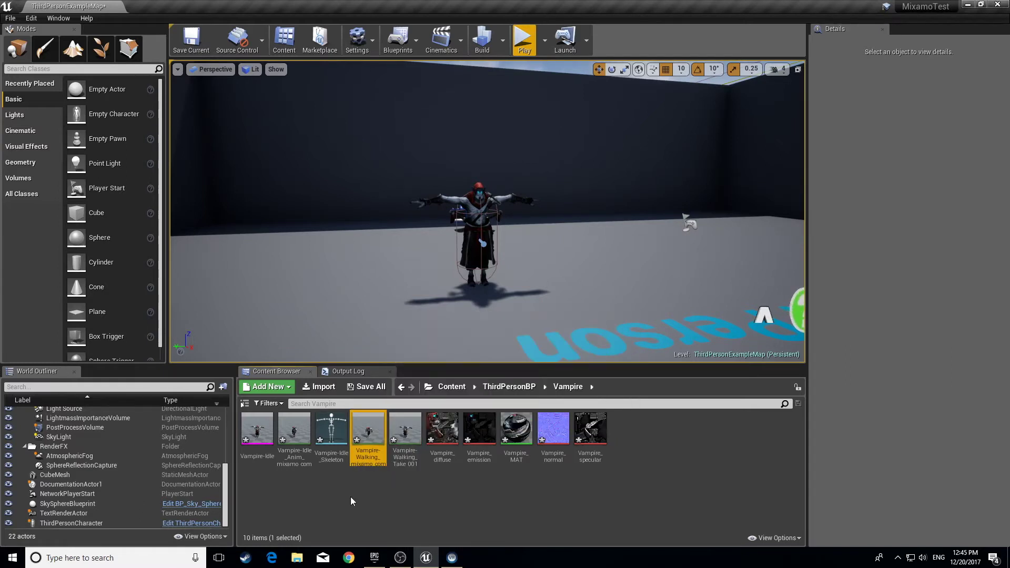
left_click(405, 429)
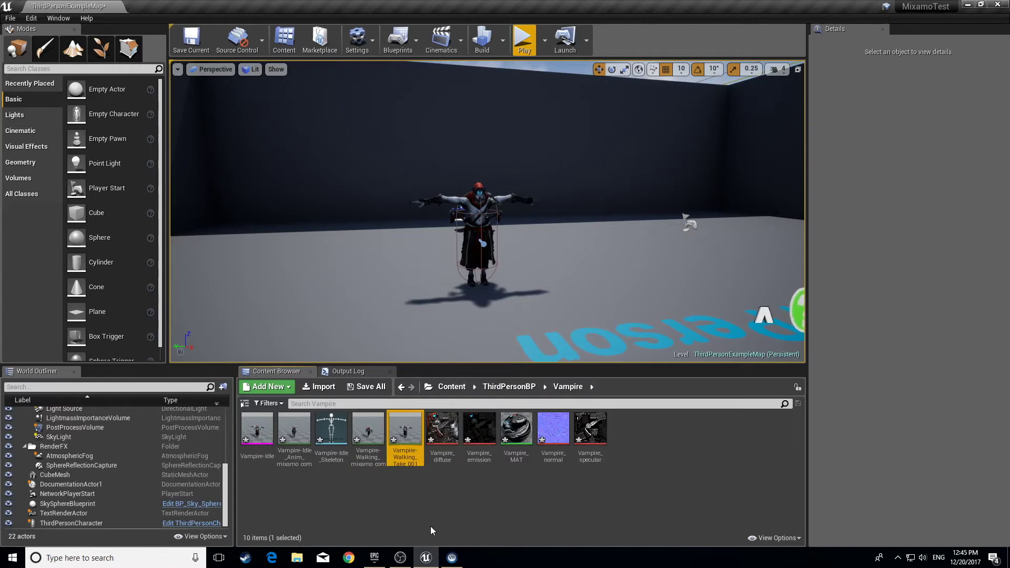
key("Delete")
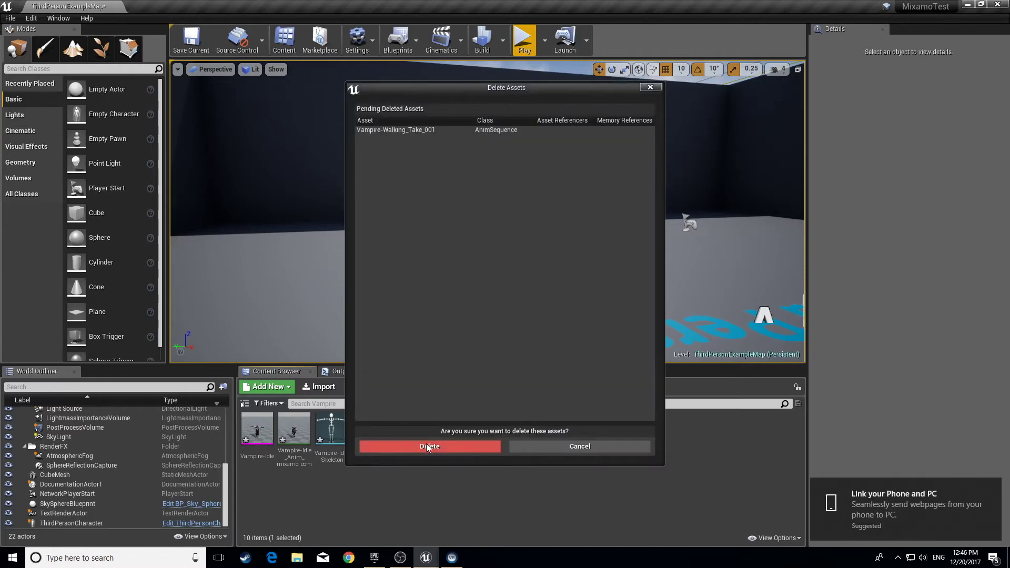
left_click(429, 447)
left_click(998, 487)
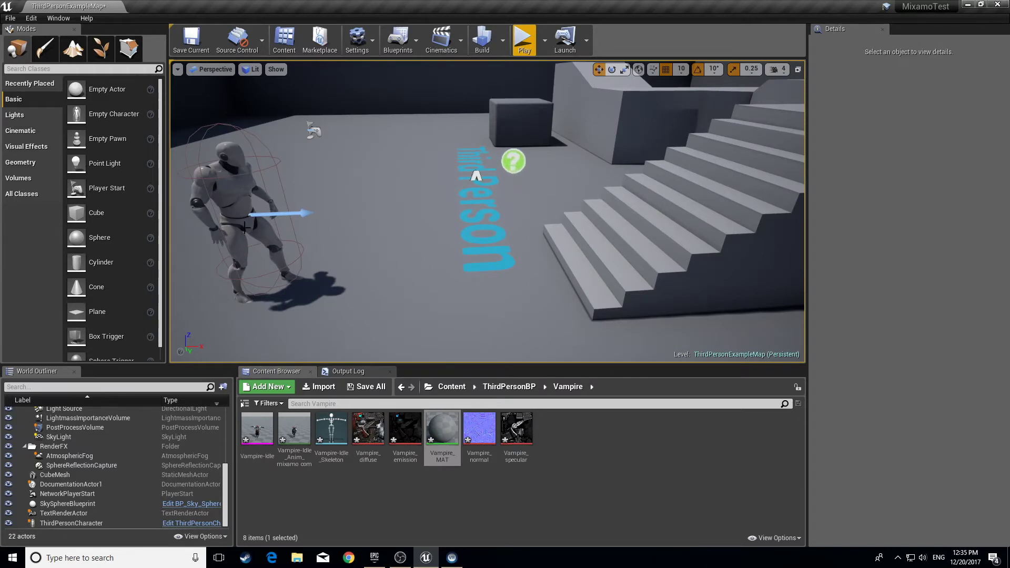
Open the blueprint of the ThirdPersonCharacter placed in the level and look over its event graph.
right_click_drag(425, 193, 406, 247)
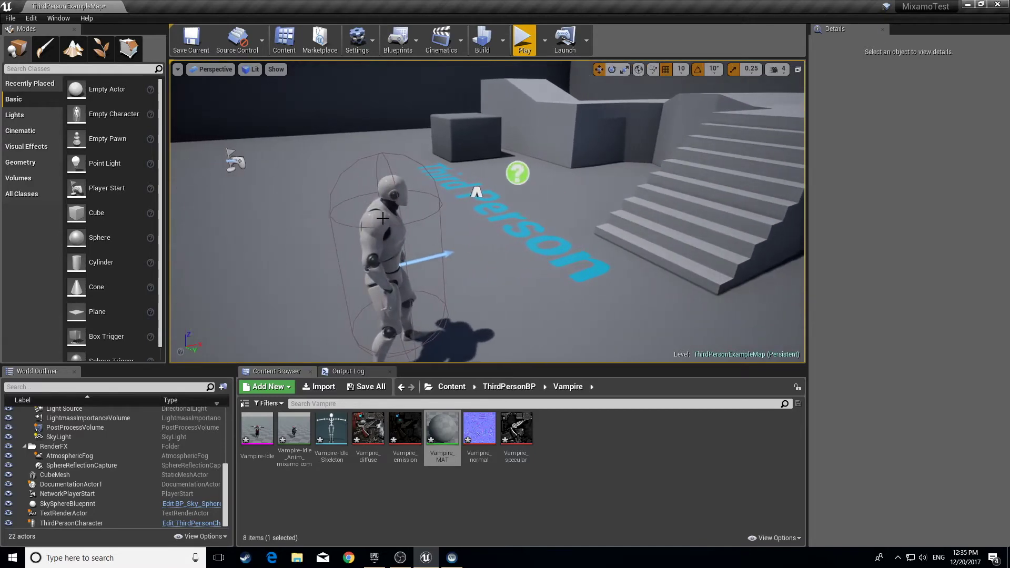
left_click(384, 215)
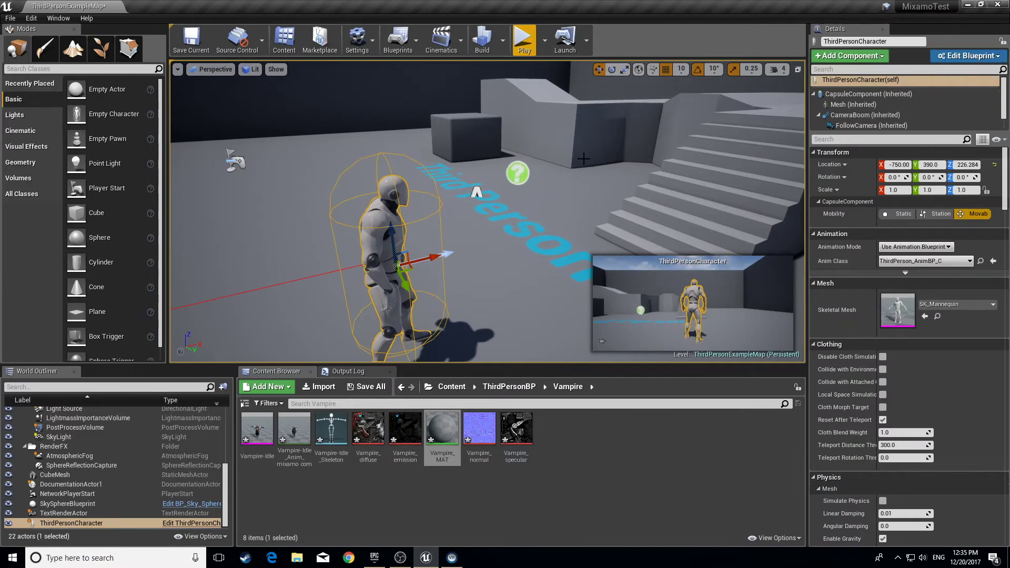
left_click(958, 58)
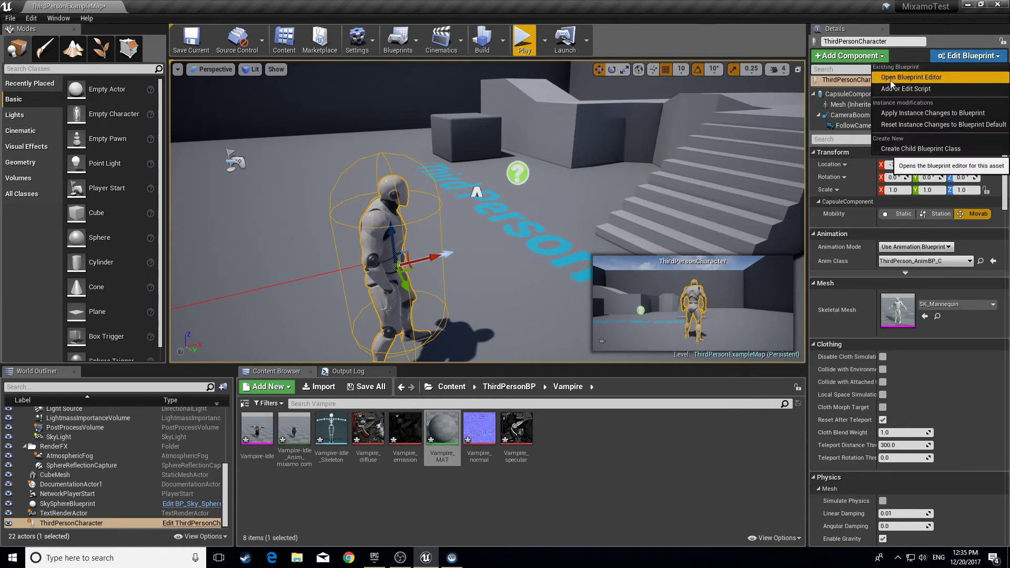
left_click(917, 78)
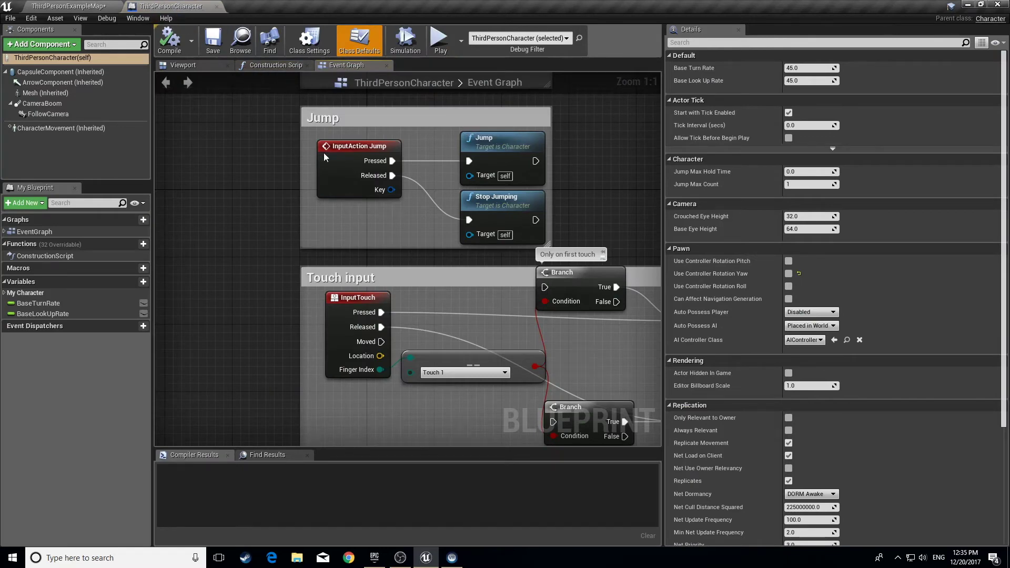
right_click_drag(608, 188, 523, 187)
scroll(523, 187, "down", 4)
right_click_drag(537, 142, 404, 270)
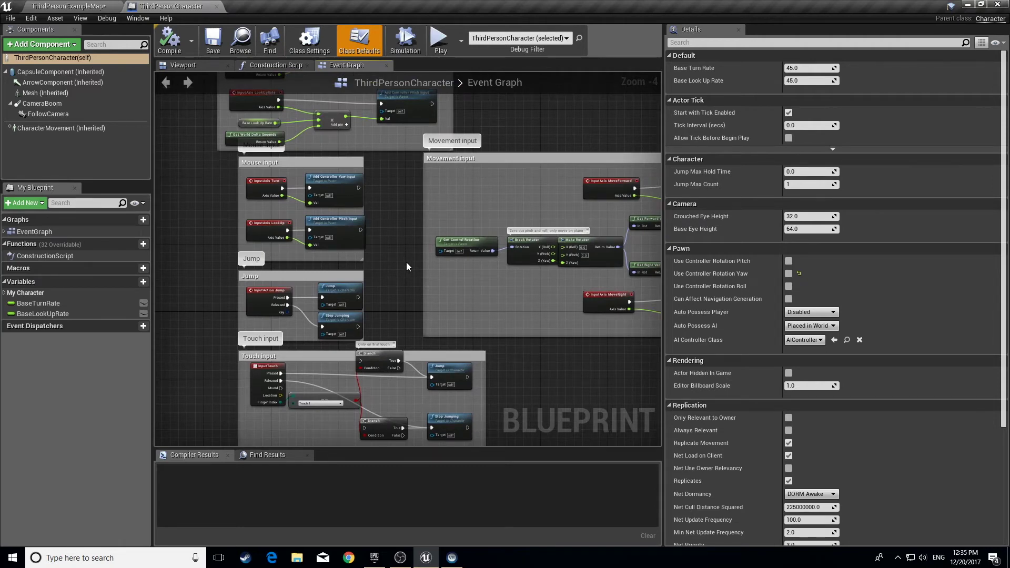
Set the skeletal mesh of the character's Mesh component to Vampire-Idle and compile the blueprint.
left_click(184, 65)
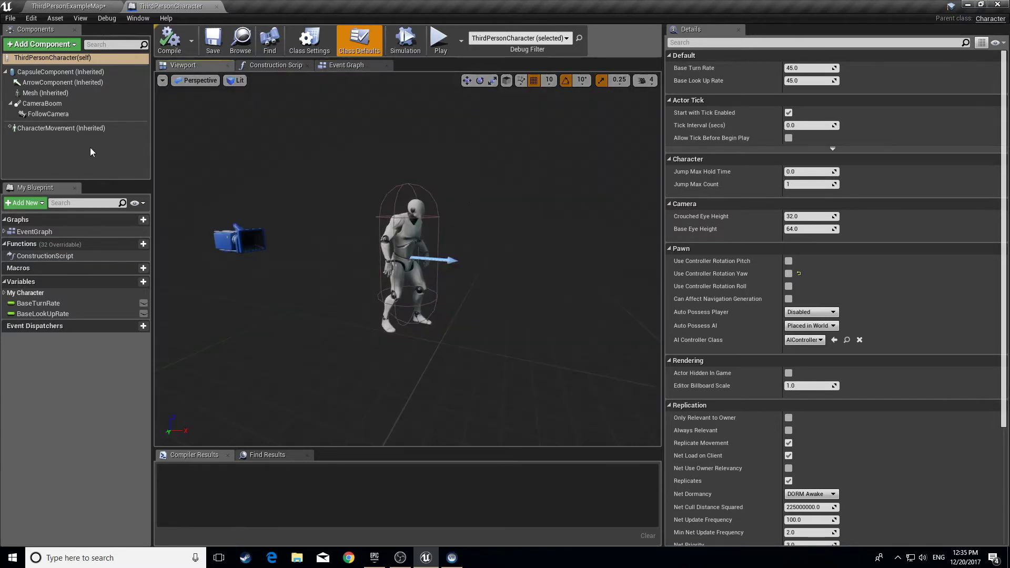
left_click(42, 92)
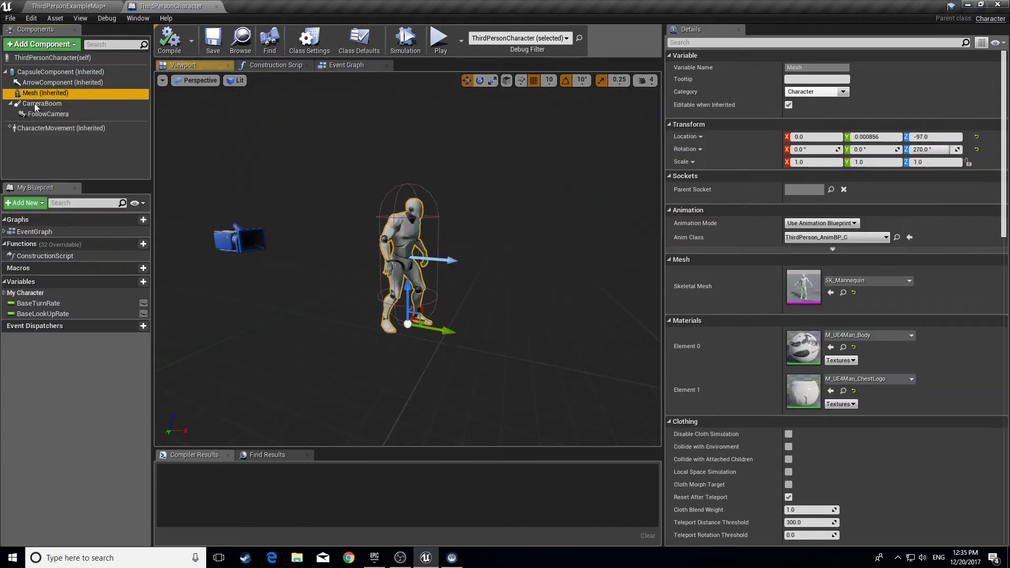
left_click(688, 292)
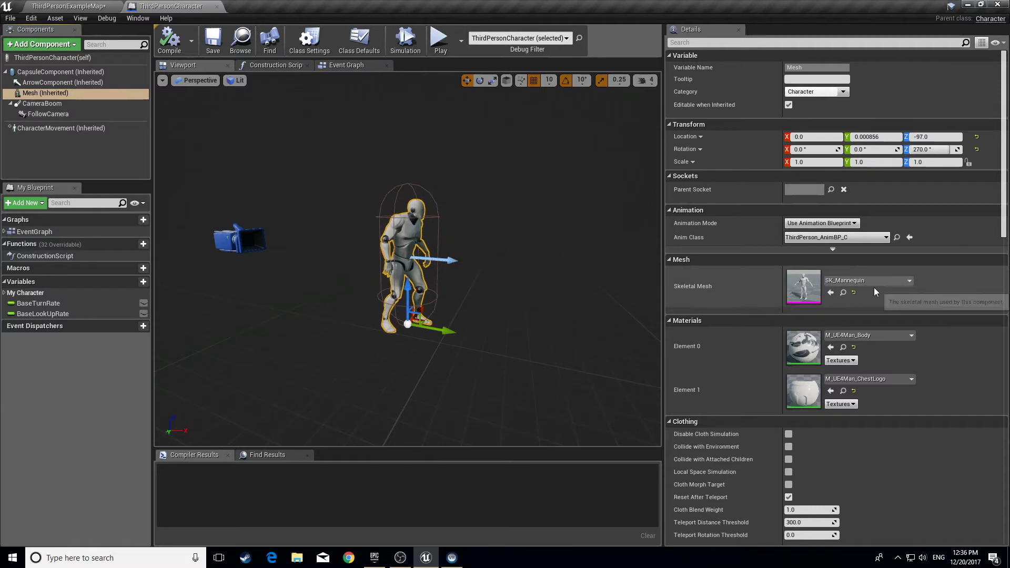
left_click(859, 283)
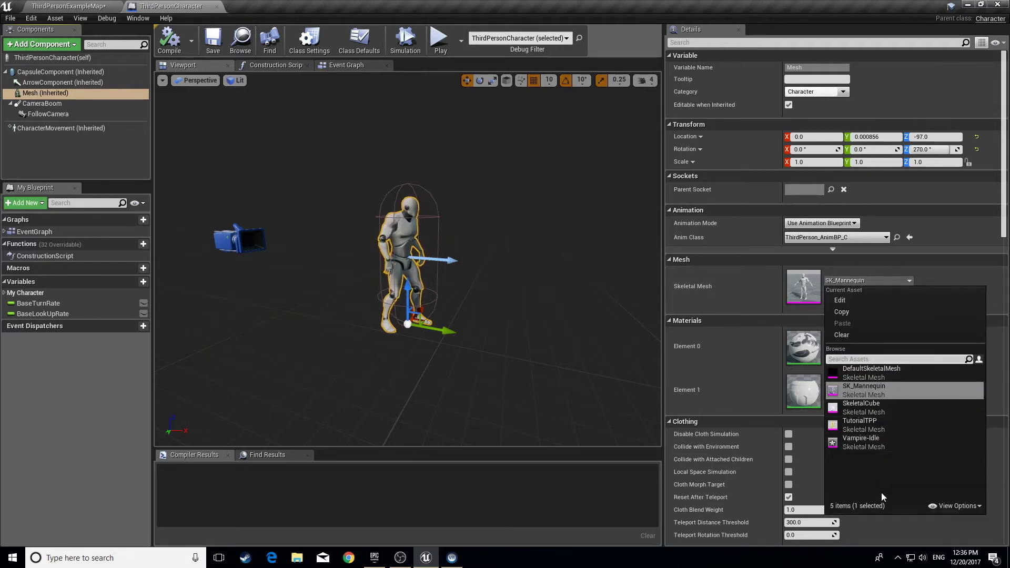
left_click(887, 435)
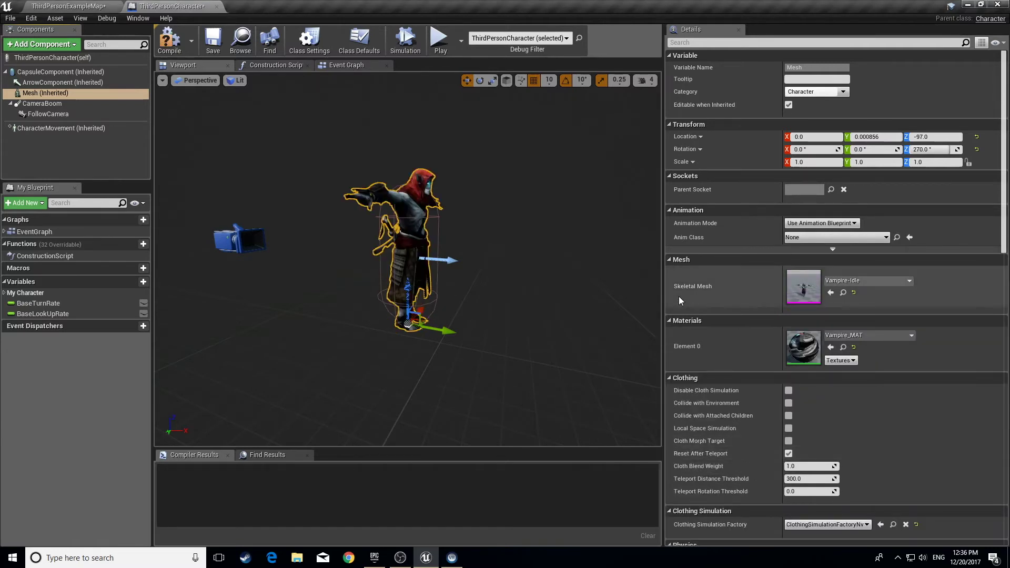
left_click(168, 44)
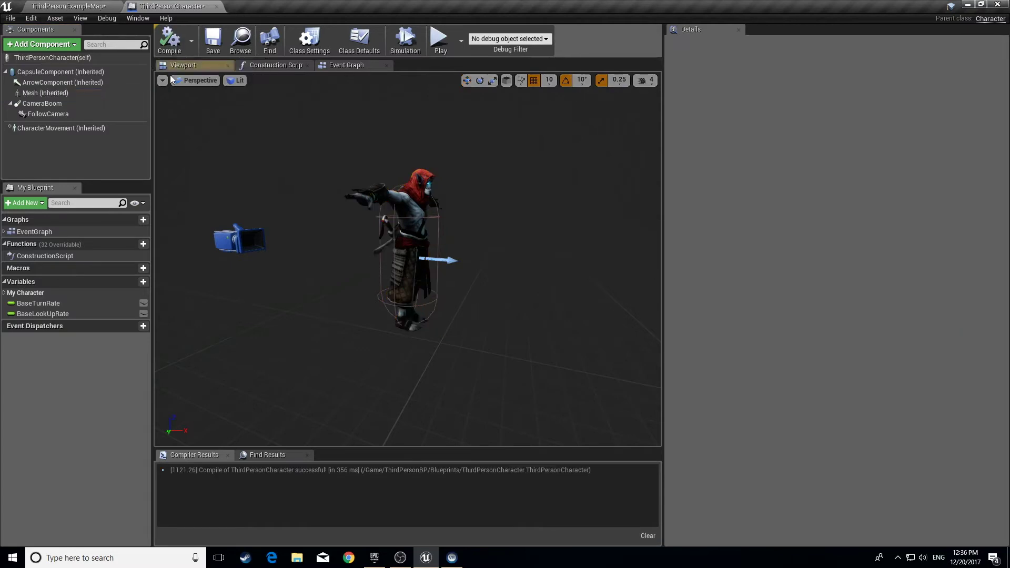
Play-test ThirdPersonExampleMap, moving the vampire around the level in all directions, and end the play session.
left_click(67, 6)
left_click(525, 40)
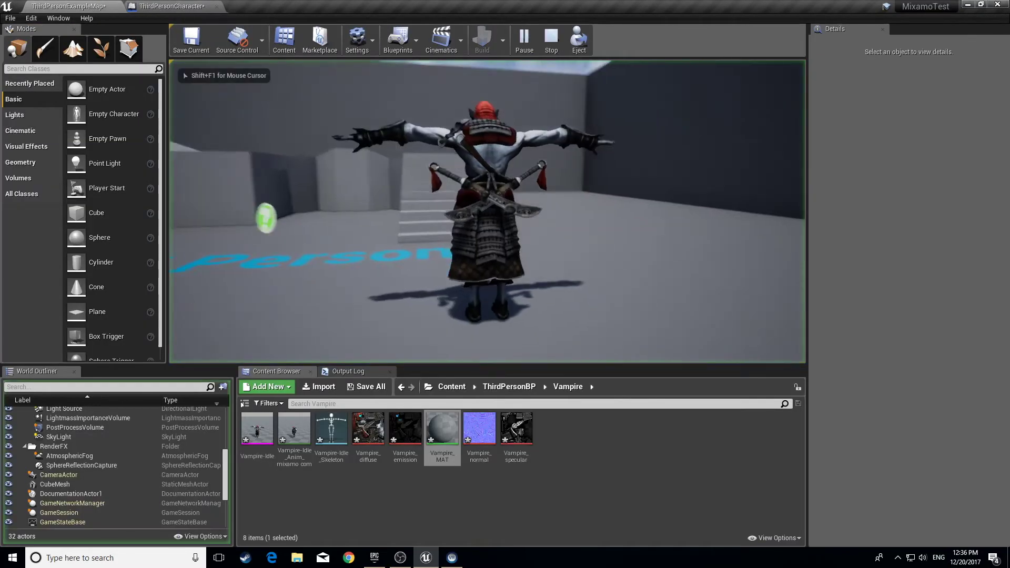
key("a")
key("s")
key("d")
key("w")
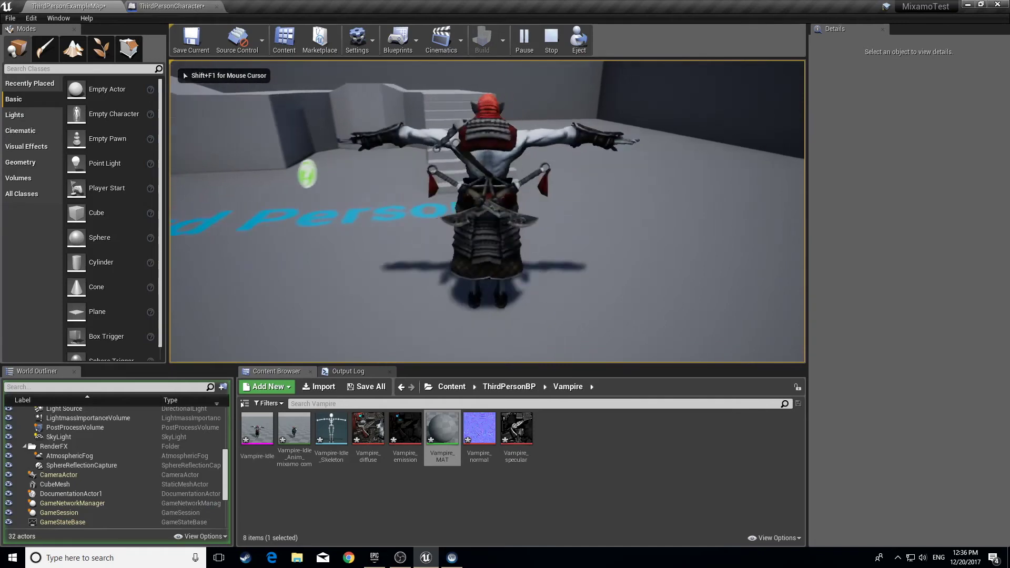
key("a")
key("s")
key("d")
key("w")
key("a")
key("s")
key("d")
key("w")
key("a")
key("s")
key("d")
key("w")
key("a")
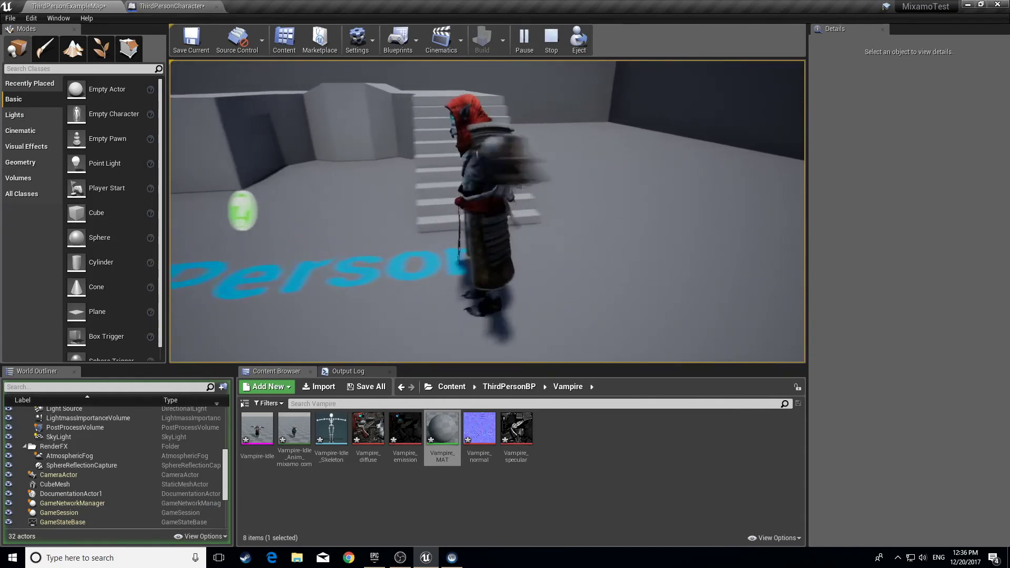
key("s")
key("d")
key("w")
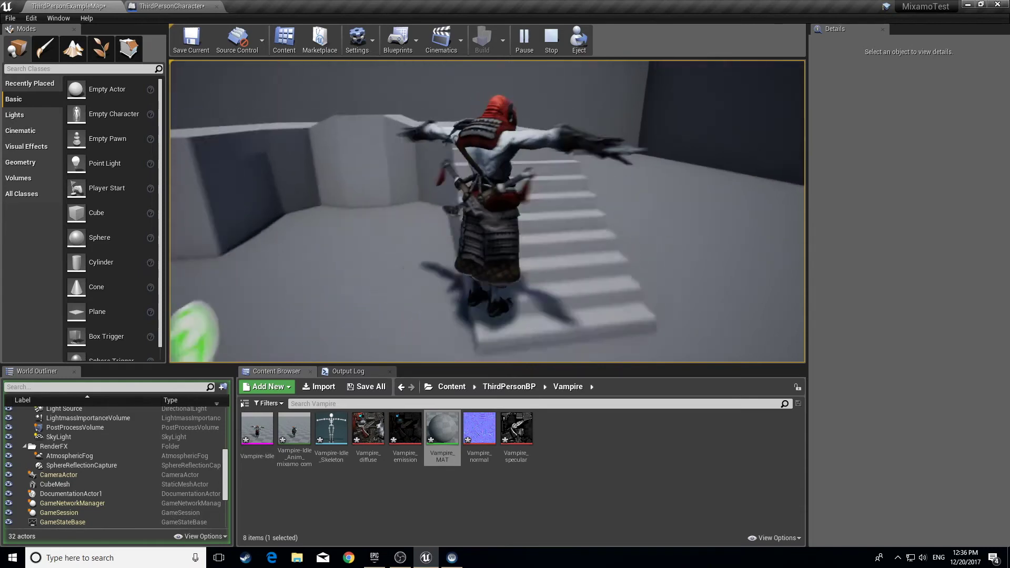
key("w")
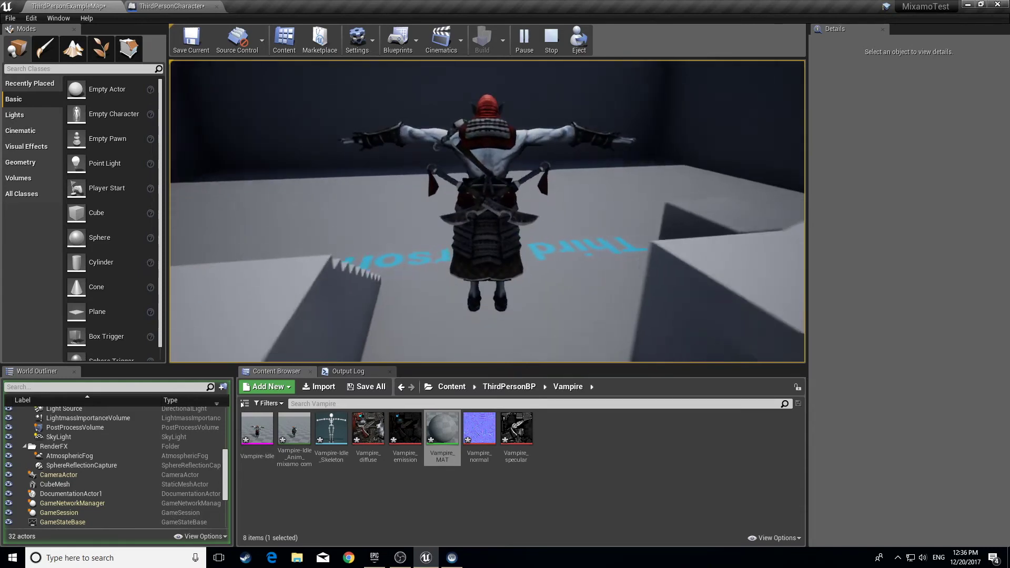
key("s")
key("w")
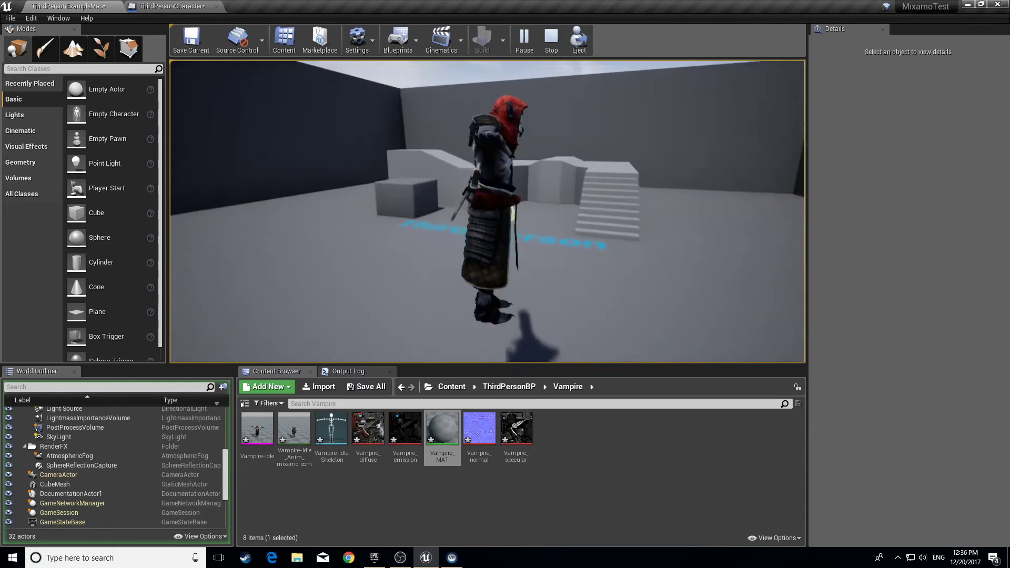
key("w")
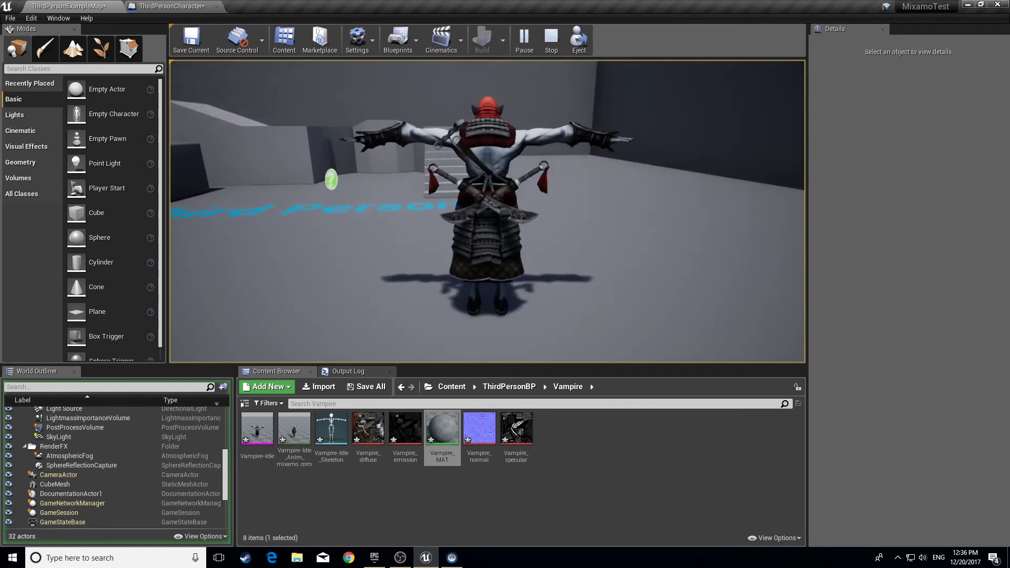
key("Escape")
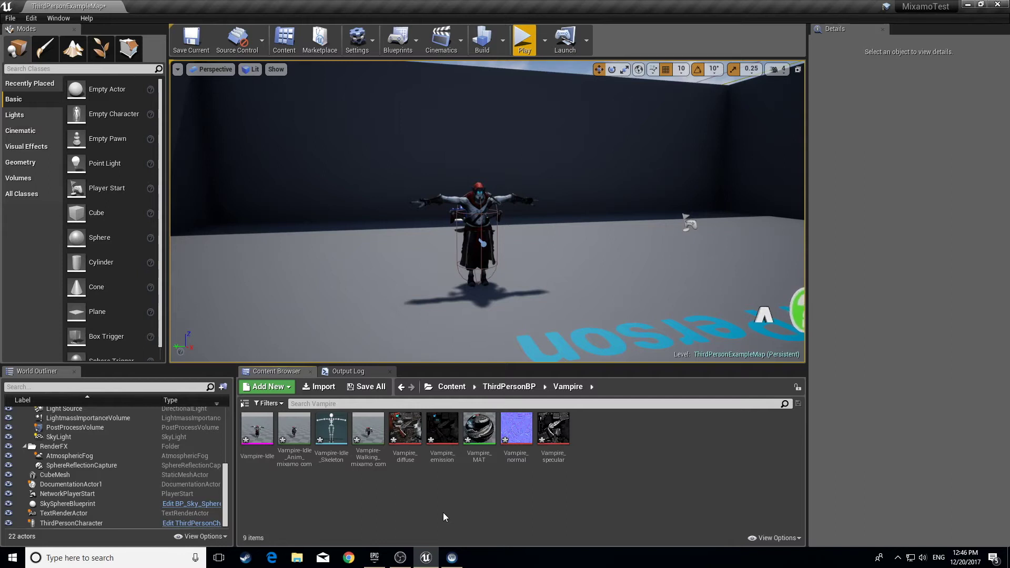
Run the level once more to check the vampire's pose, stop it, and view the character from behind.
left_click(525, 42)
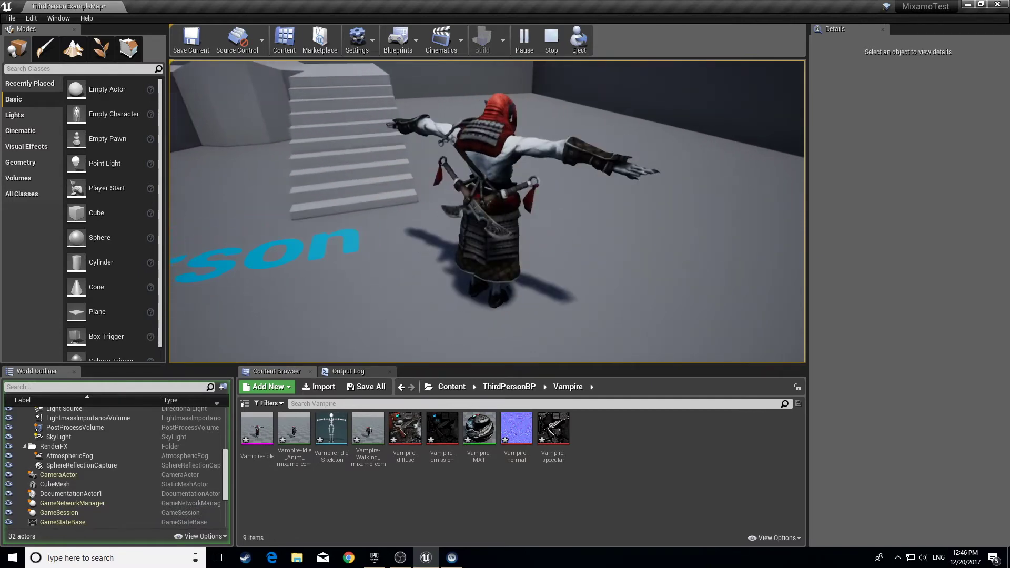
key("Escape")
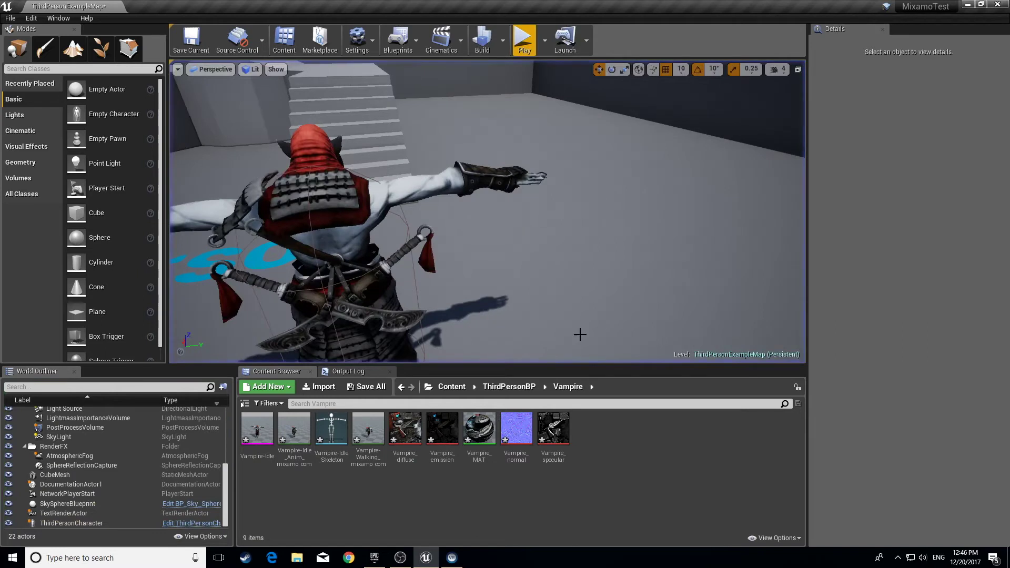
key("s")
mouse_move(509, 208)
right_mouse_down()
mouse_move(487, 208)
mouse_move(508, 209)
right_mouse_up()
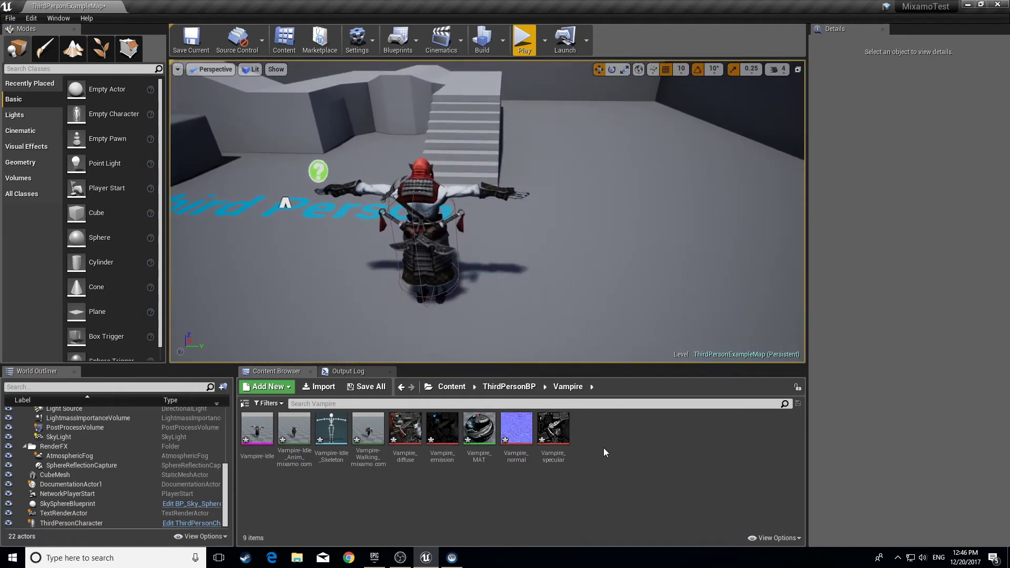
Create an Animation Blueprint in the Vampire folder with Vampire-Idle_Skeleton as target skeleton and name it BP_Vampire_Animation.
left_click(289, 388)
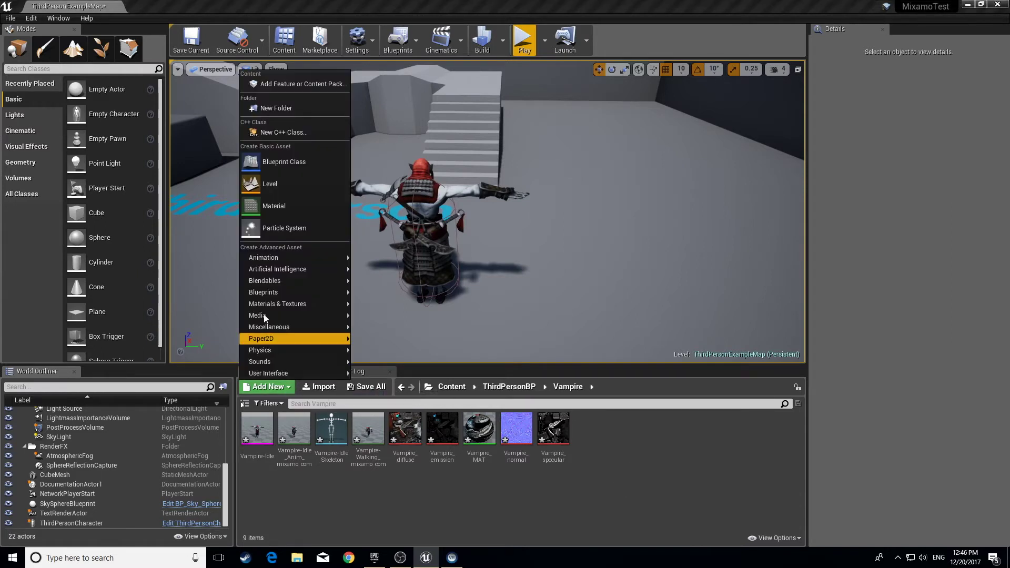
mouse_move(273, 257)
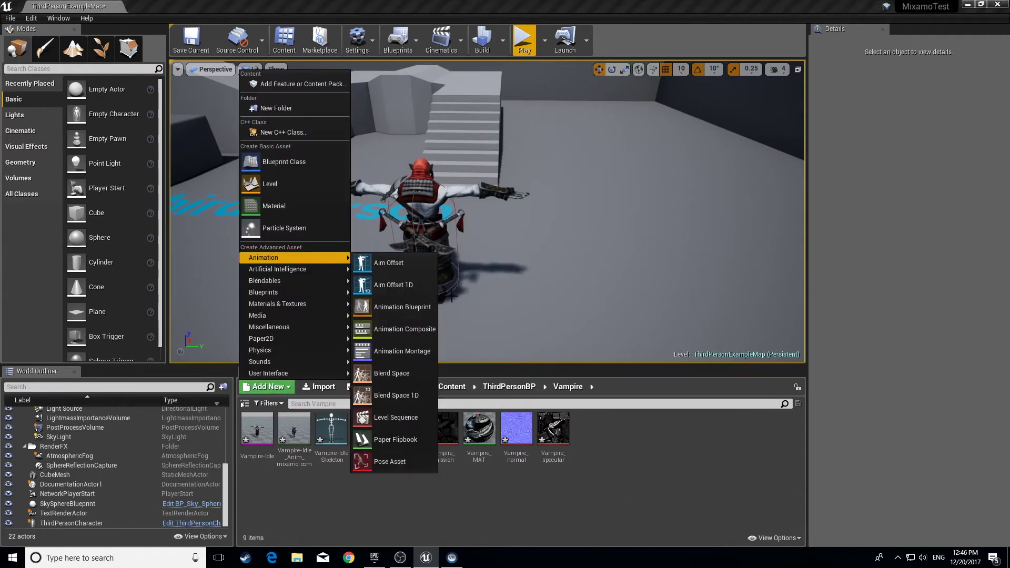
left_click(406, 308)
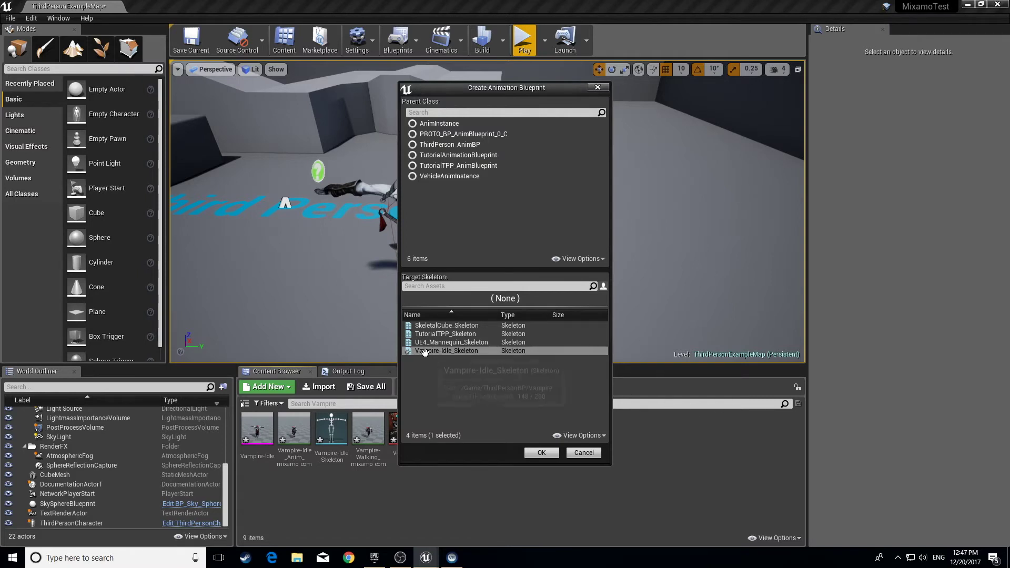
left_click(480, 351)
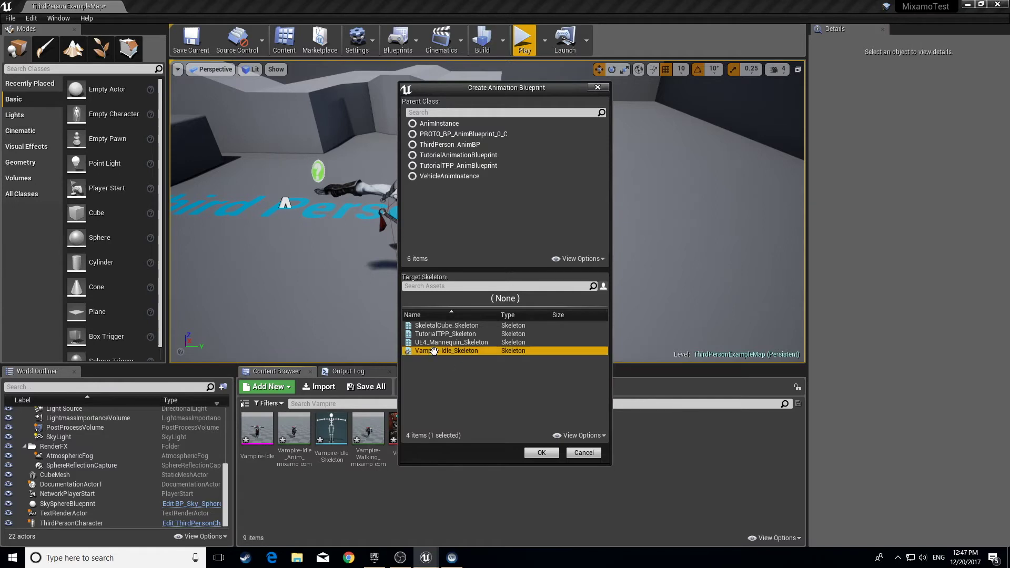
left_click(541, 453)
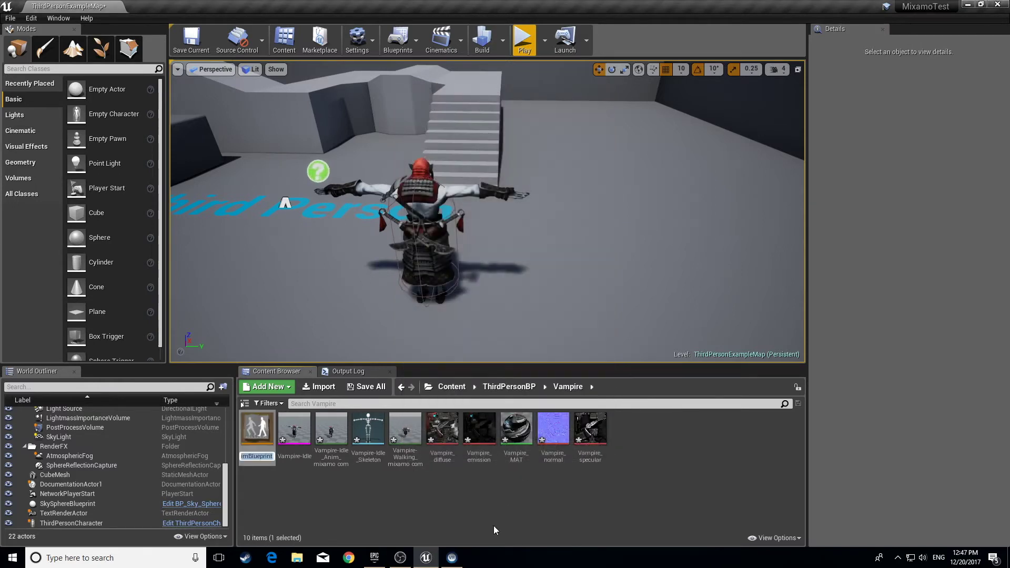
type("BP")
type("_Vampire_")
type("Animation")
key("Return")
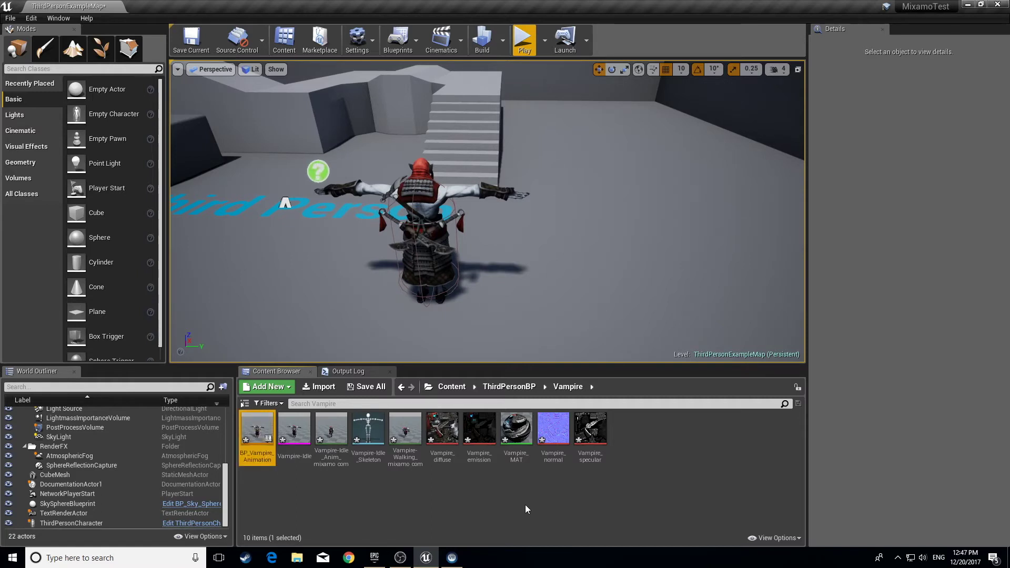
Open the vampire animation blueprint and add a Float variable named KarakterHiz from its Event Graph.
double_click(252, 430)
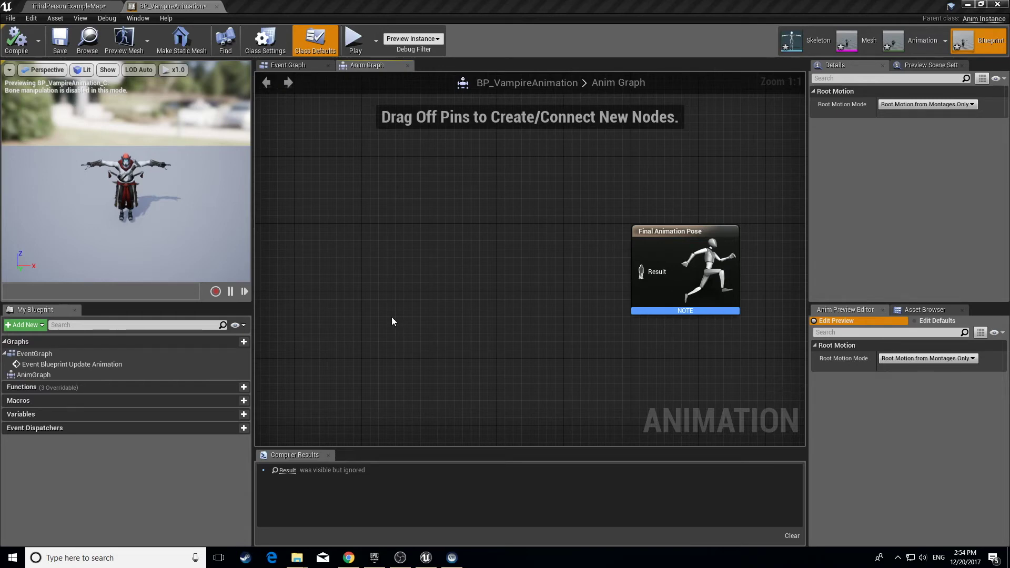
left_click(287, 65)
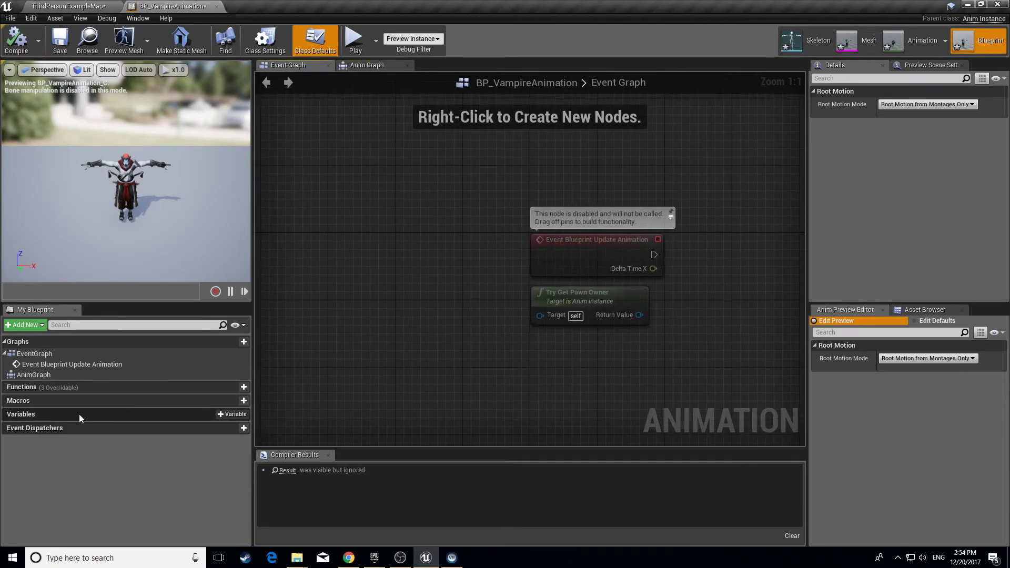
left_click_drag(462, 337, 378, 291)
left_click(230, 416)
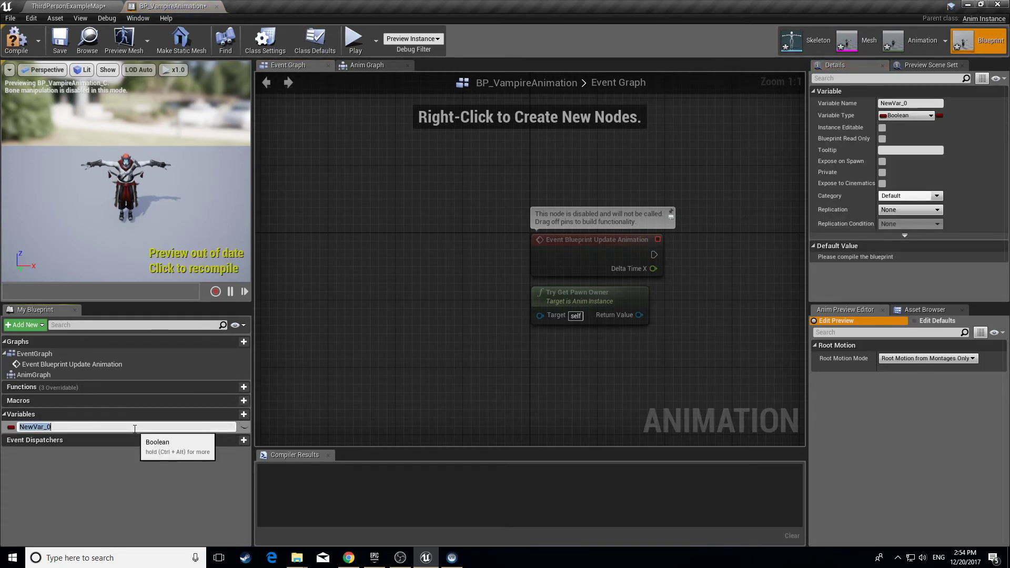
type("KarakterHiz")
key("Return")
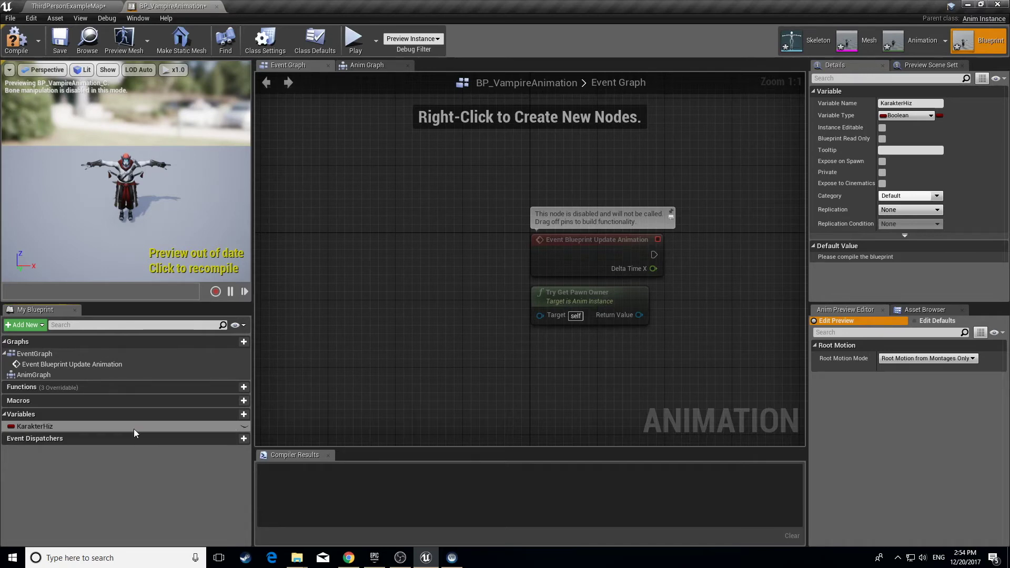
left_click(917, 117)
left_click(826, 173)
Add a Get Velocity node fed by the return value of Try Get Pawn Owner and place it beside that node.
right_click_drag(706, 236, 502, 179)
right_click_drag(576, 198, 573, 205)
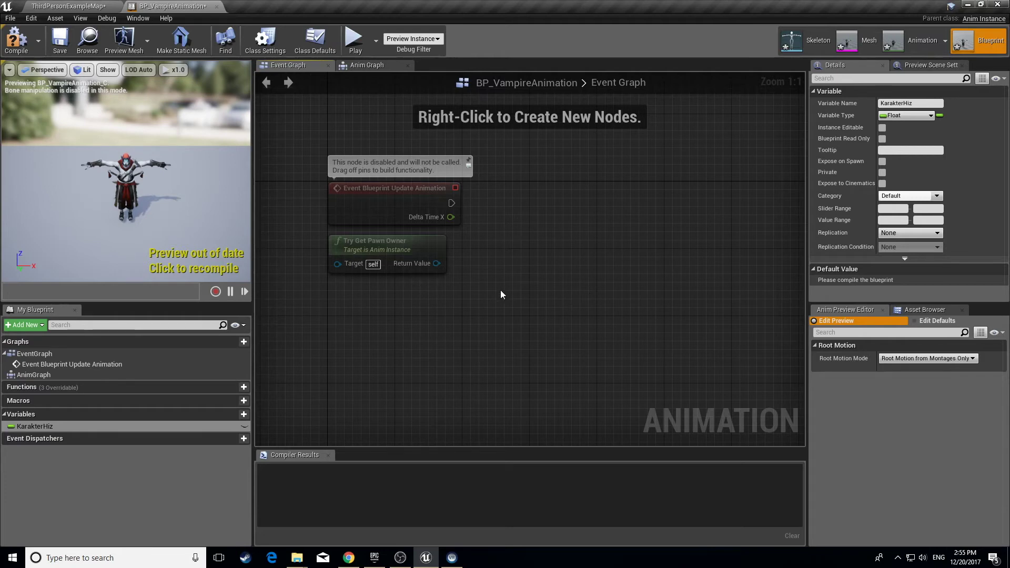
left_click(400, 252)
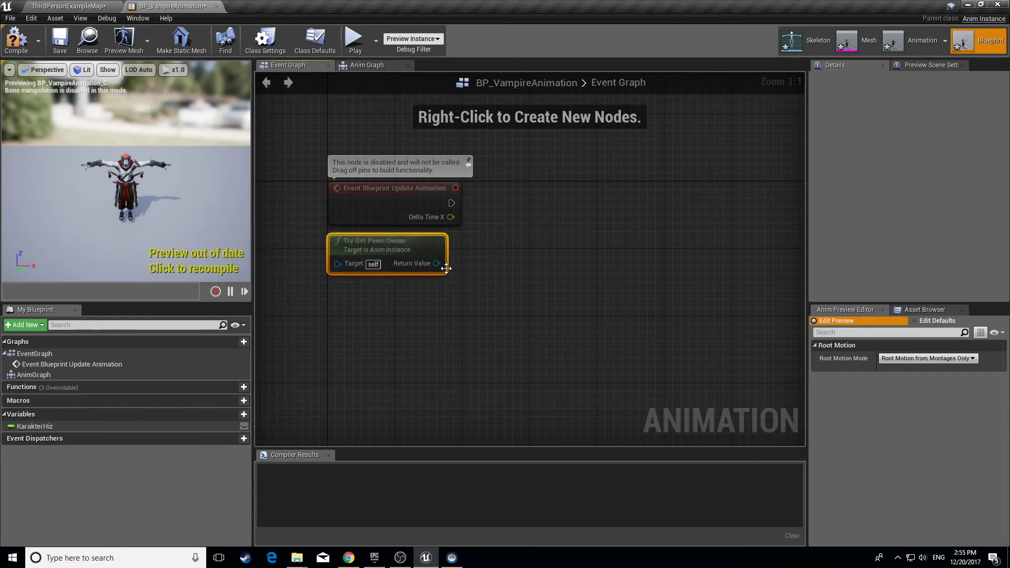
left_click_drag(436, 263, 552, 247)
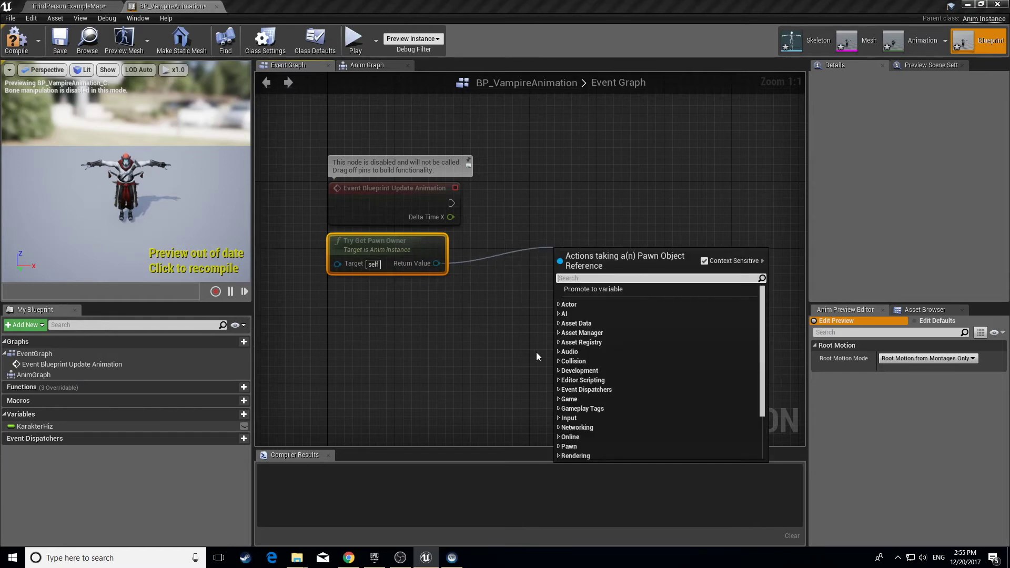
type("get veloc")
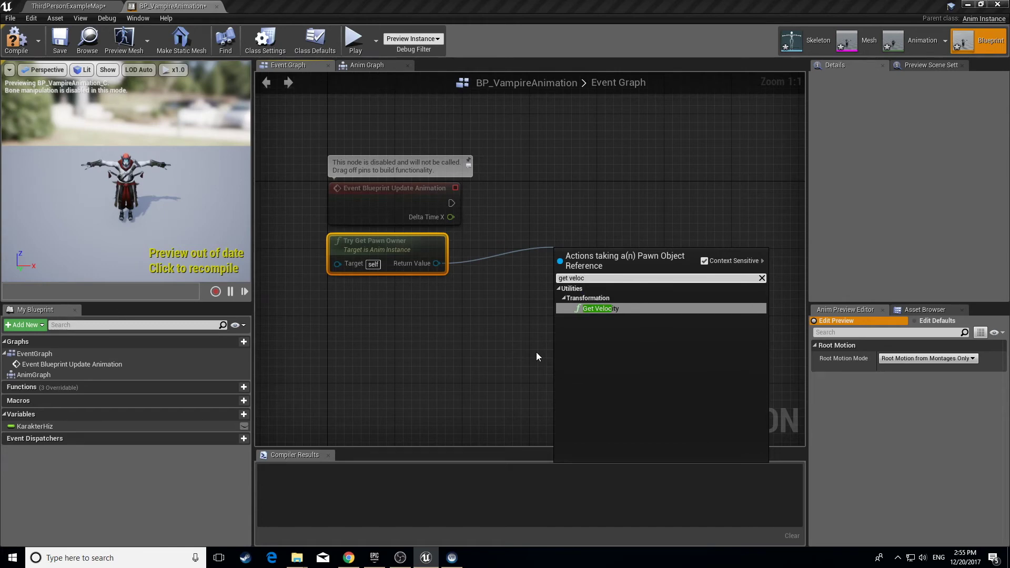
key("Return")
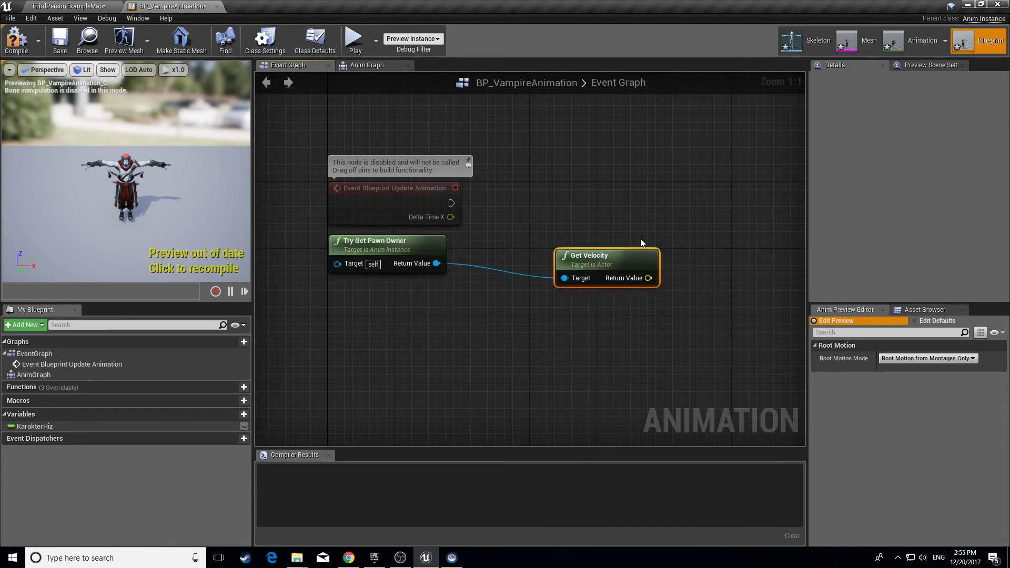
left_click_drag(624, 255, 573, 238)
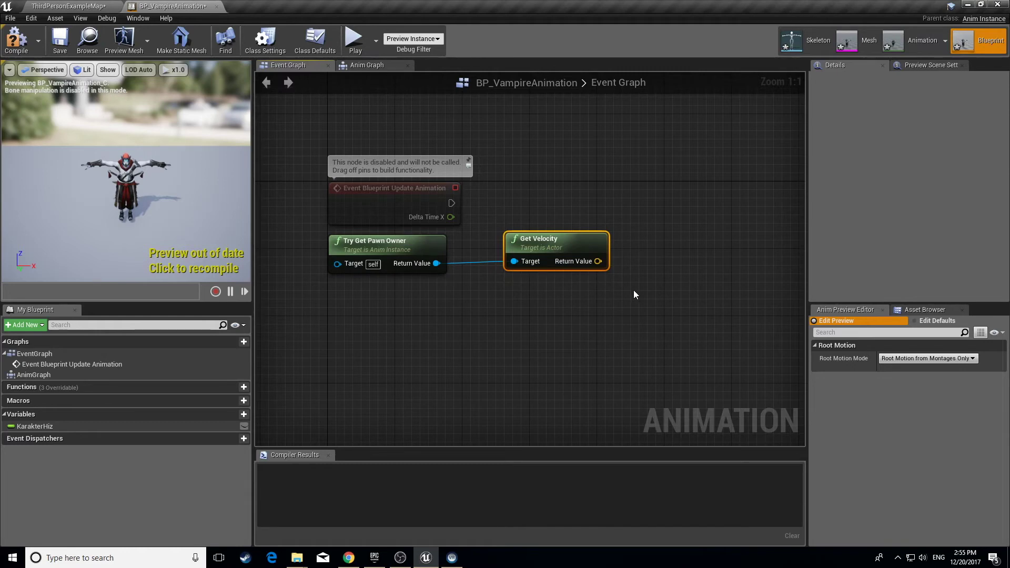
Add a VectorLength node fed by the return value of Get Velocity and line it up with that node.
left_click_drag(599, 261, 663, 258)
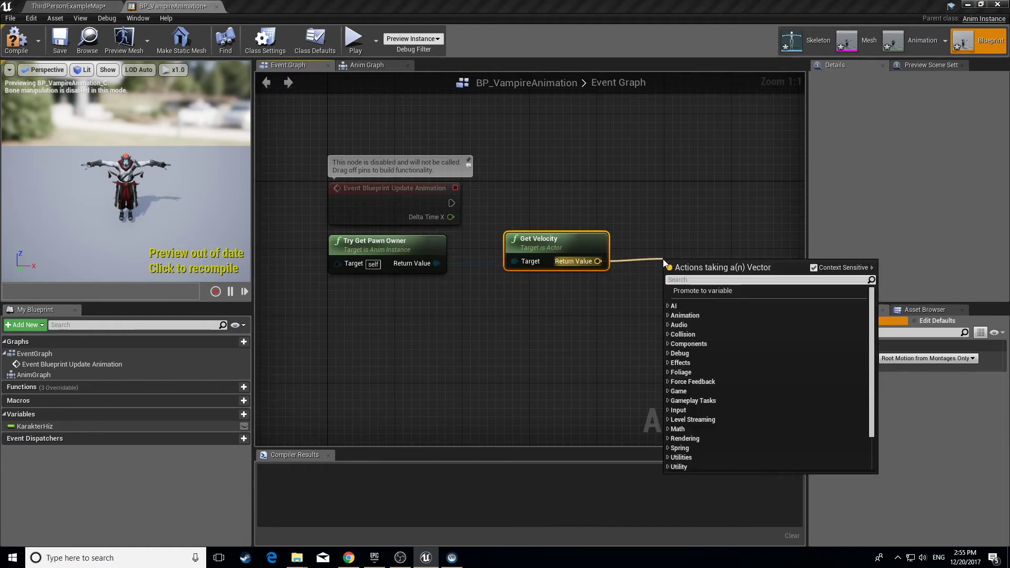
type("vec")
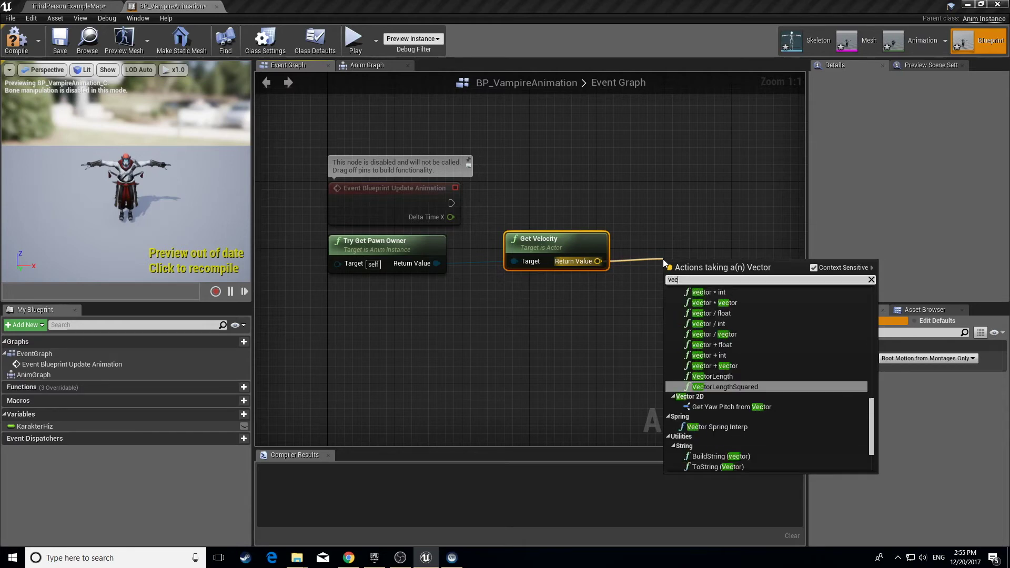
type("tor leng")
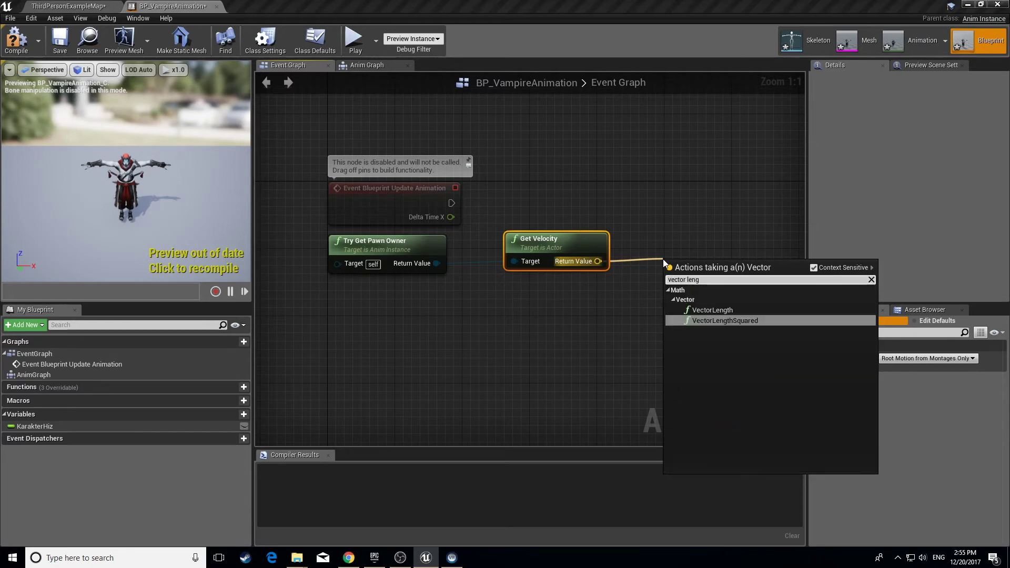
key("Return")
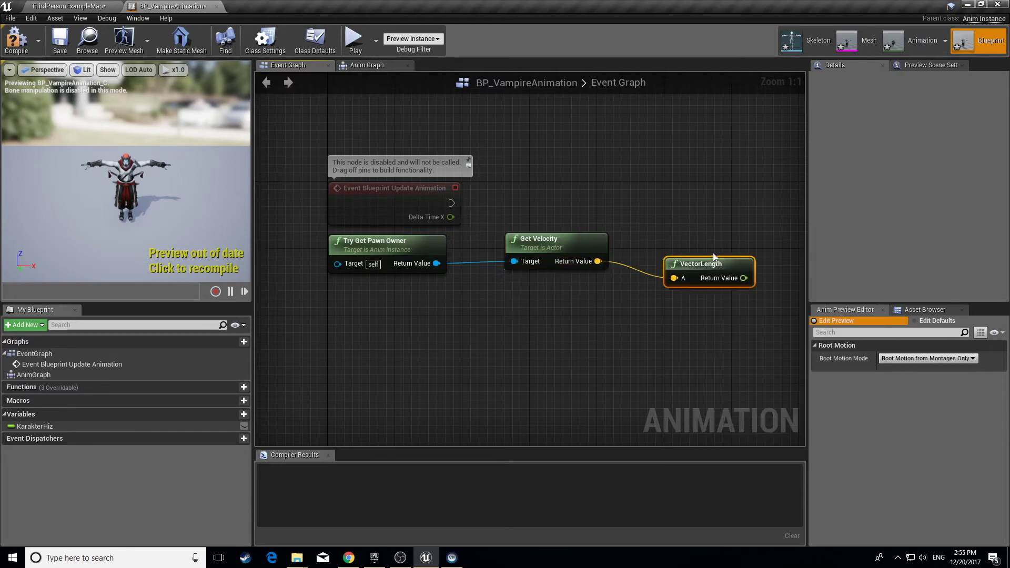
left_click_drag(702, 264, 667, 247)
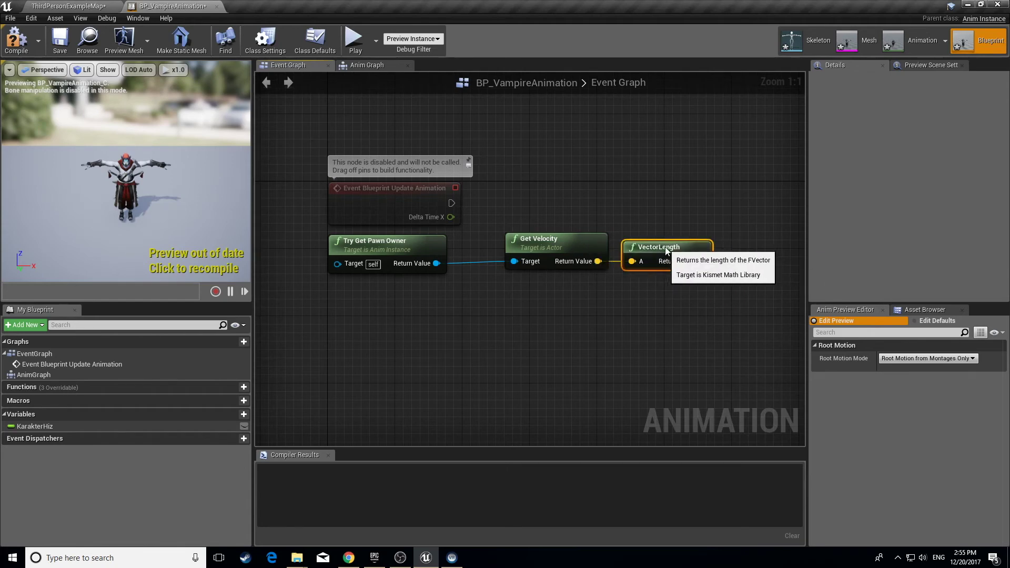
Add a Set KarakterHiz node executed by Event Blueprint Update Animation, with the VectorLength return value as its input.
right_click_drag(652, 304, 595, 334)
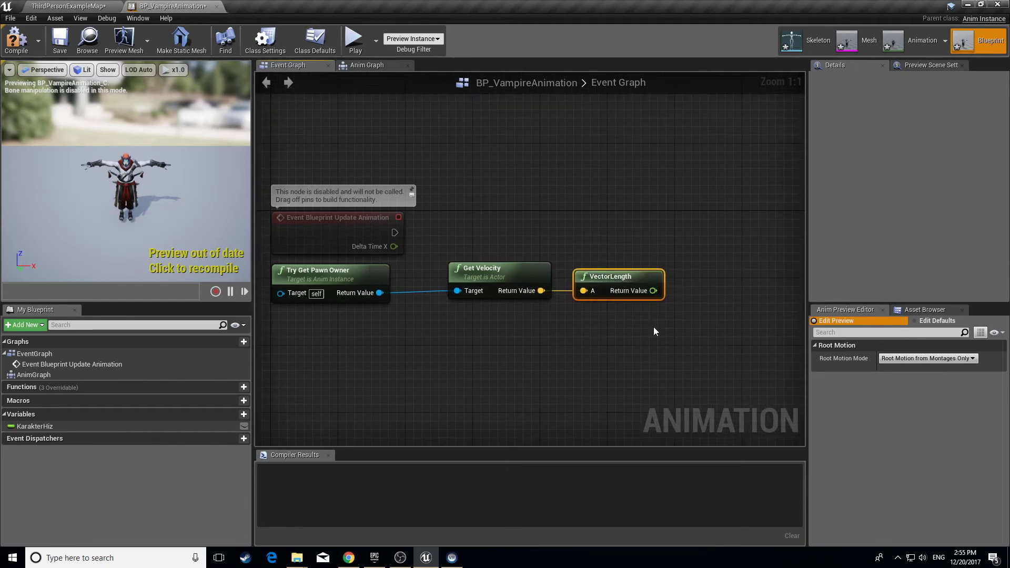
left_click_drag(71, 427, 716, 223)
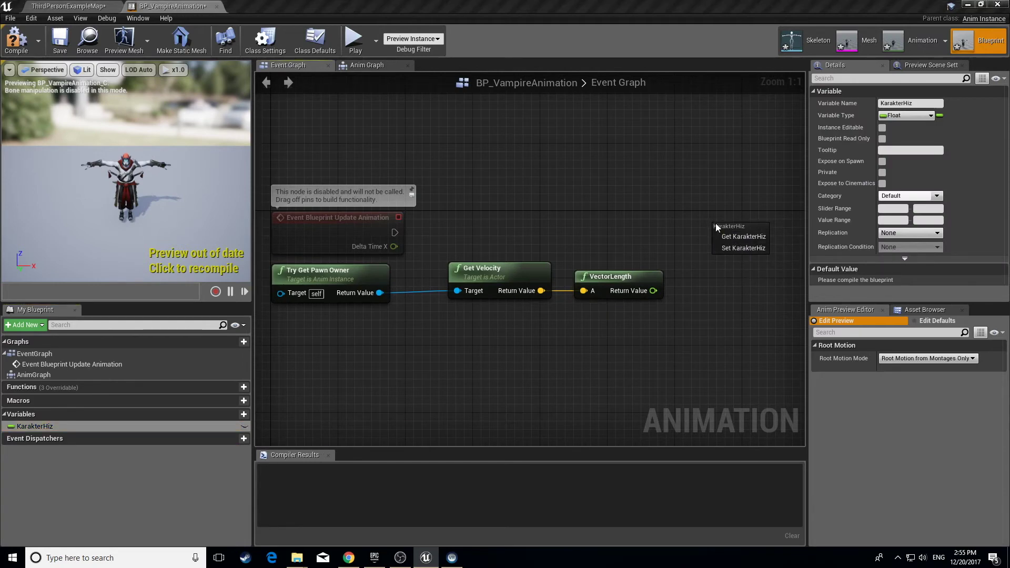
left_click(734, 249)
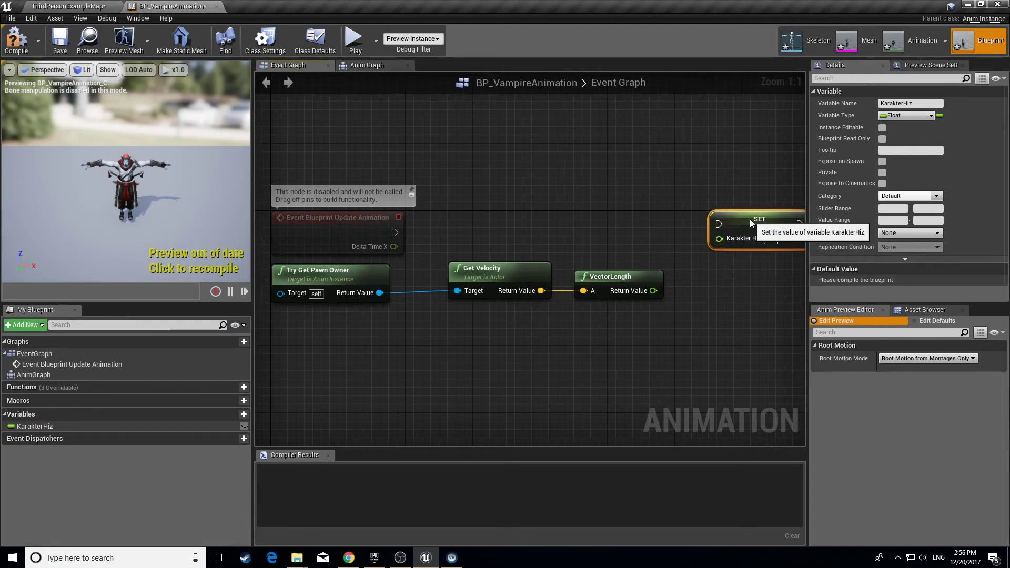
right_click_drag(644, 196, 578, 201)
left_click_drag(330, 239, 694, 230)
right_click_drag(451, 254, 499, 242)
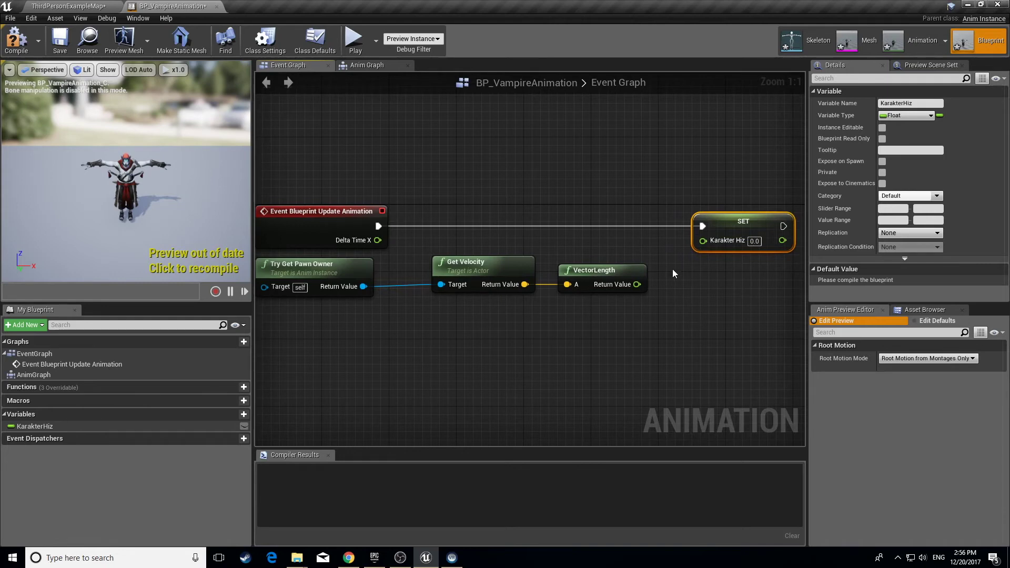
left_click_drag(638, 285, 703, 242)
right_click_drag(603, 324, 630, 318)
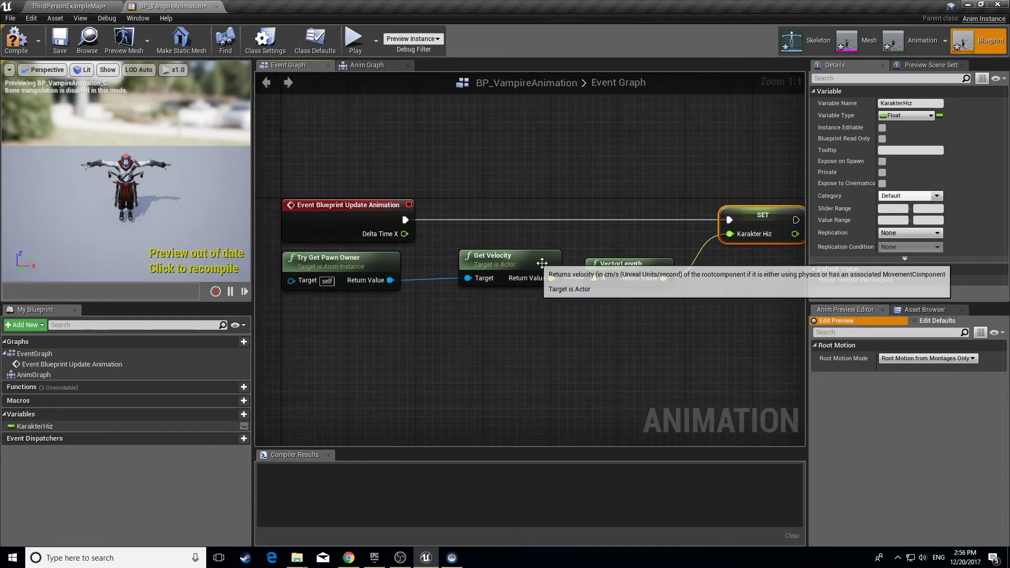
right_click_drag(701, 312, 688, 317)
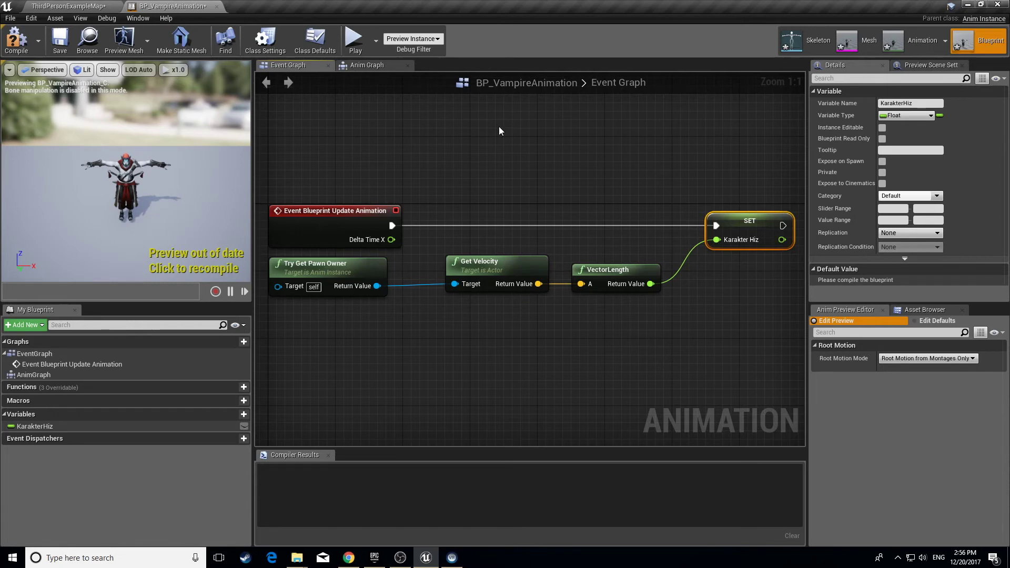
Add a new state machine in the Anim Graph and connect its output to the Result of Final Animation Pose.
left_click(366, 65)
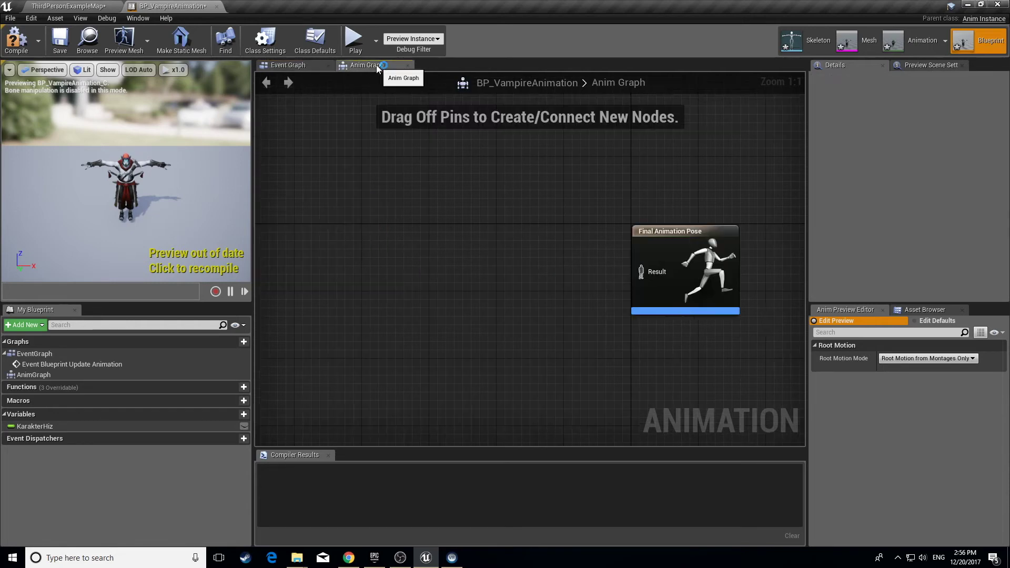
right_click_drag(466, 153, 483, 161)
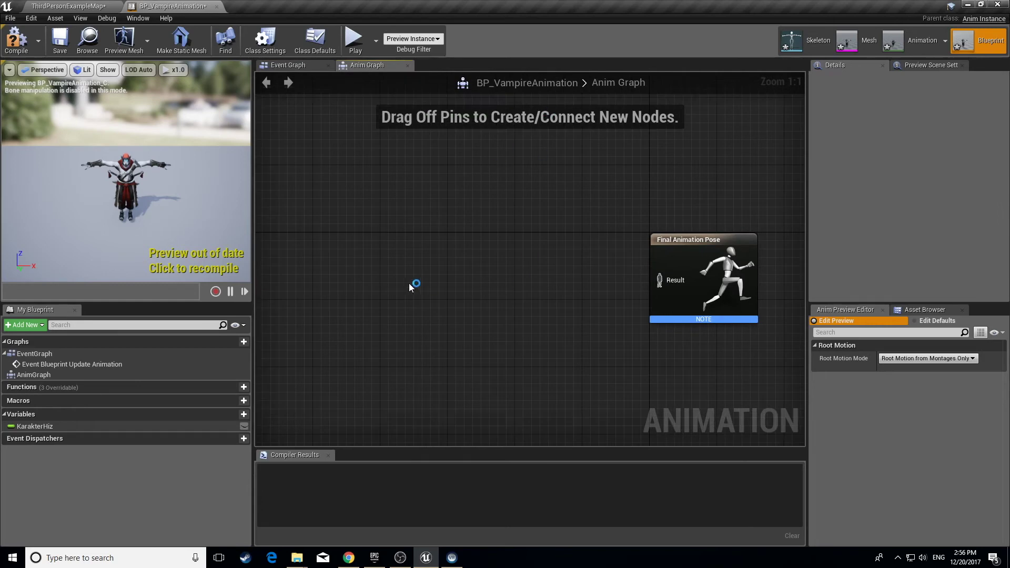
right_click(375, 278)
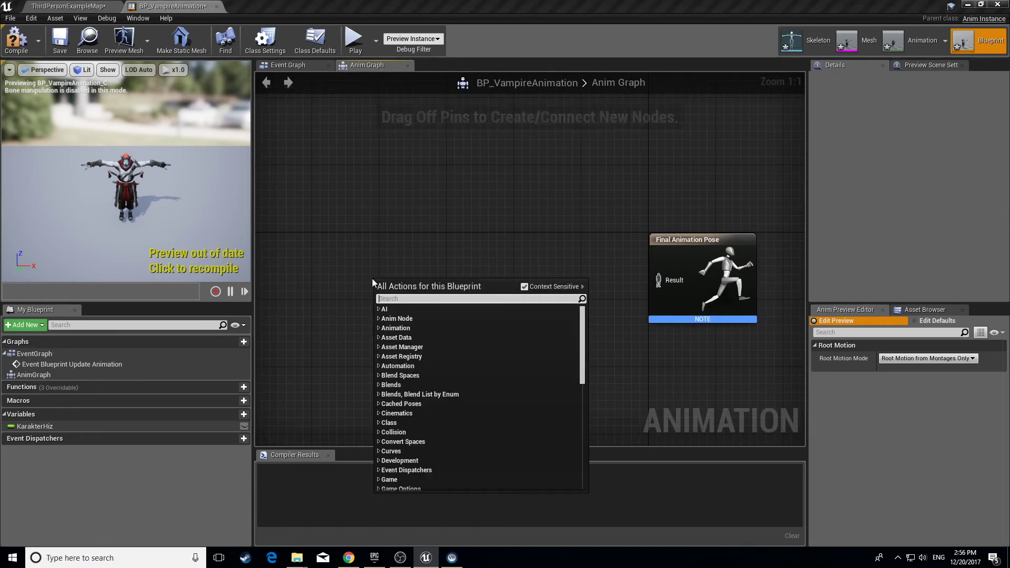
type("create")
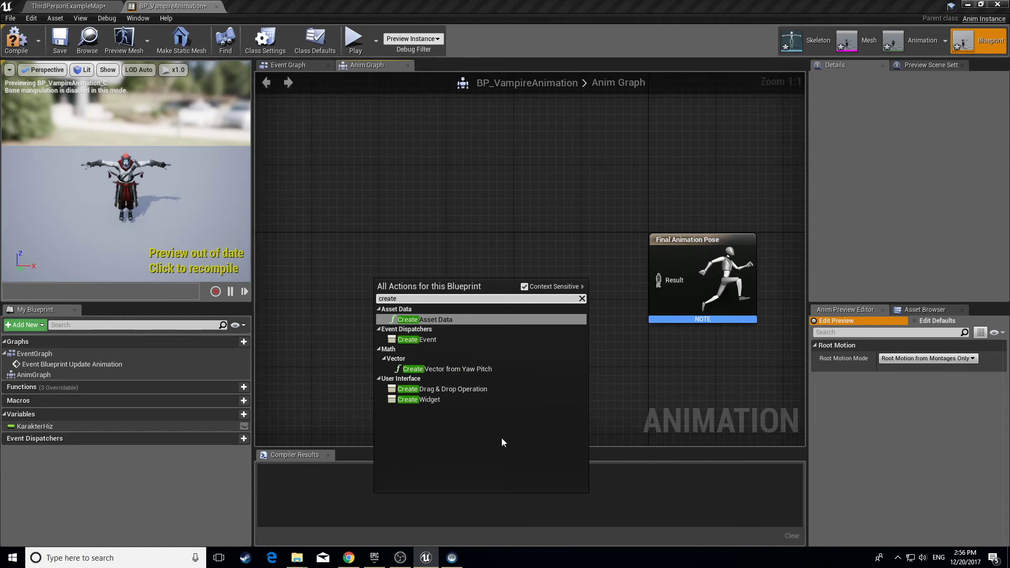
type("Add New")
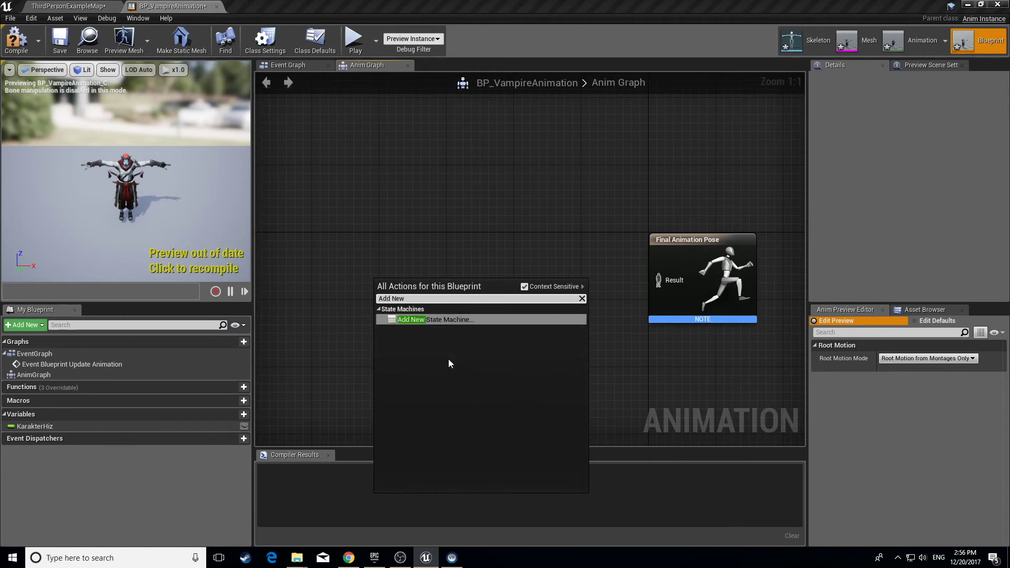
key("Return")
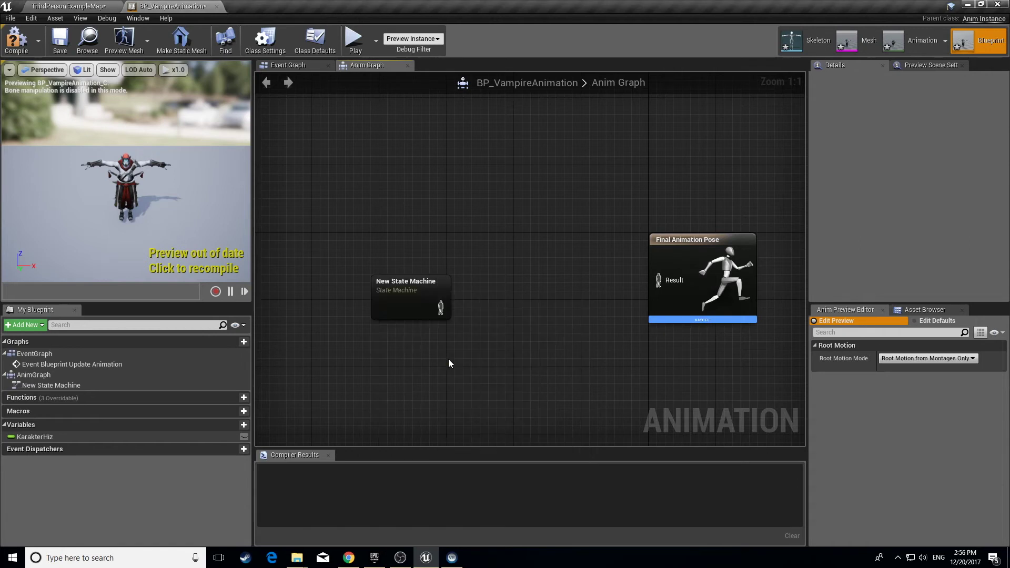
left_click_drag(422, 282, 429, 251)
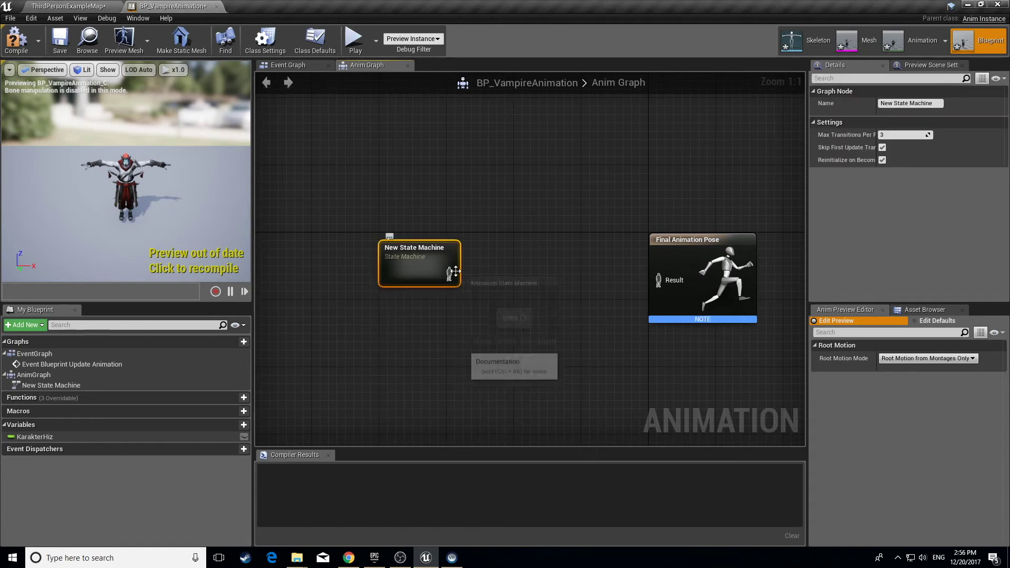
left_click_drag(449, 275, 664, 278)
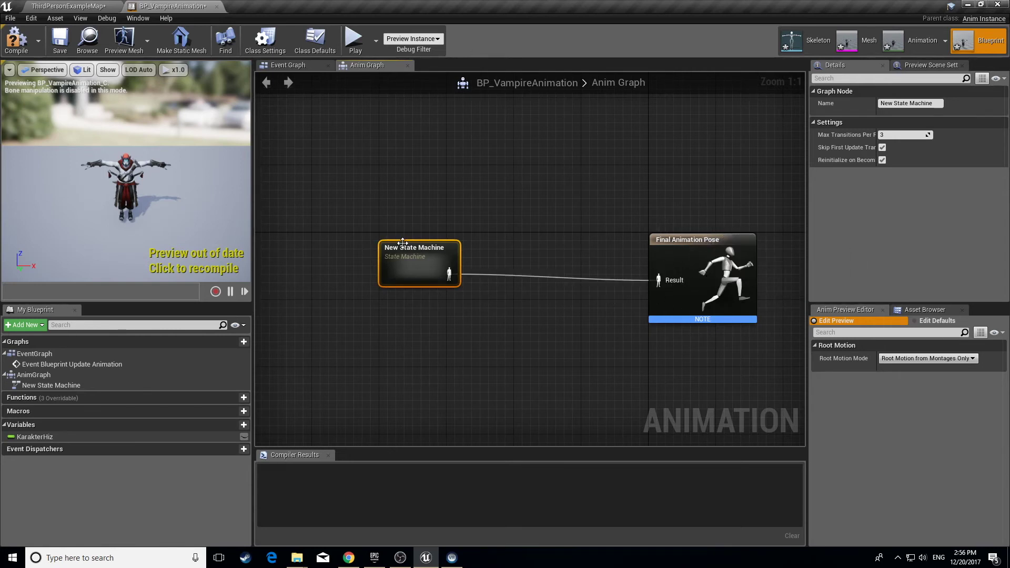
left_click_drag(415, 246, 416, 252)
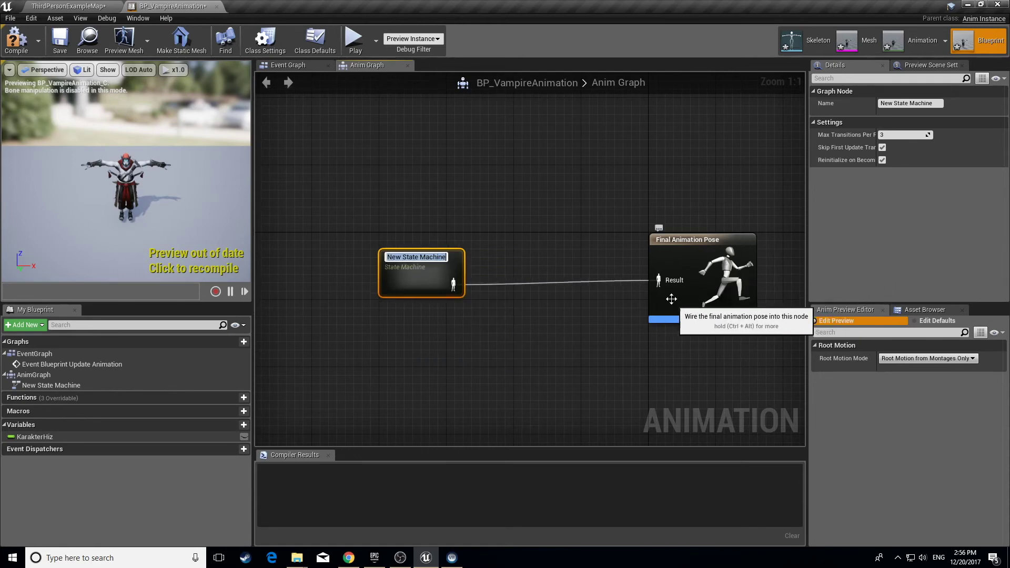
left_click(534, 246)
left_click(413, 261)
key("F2")
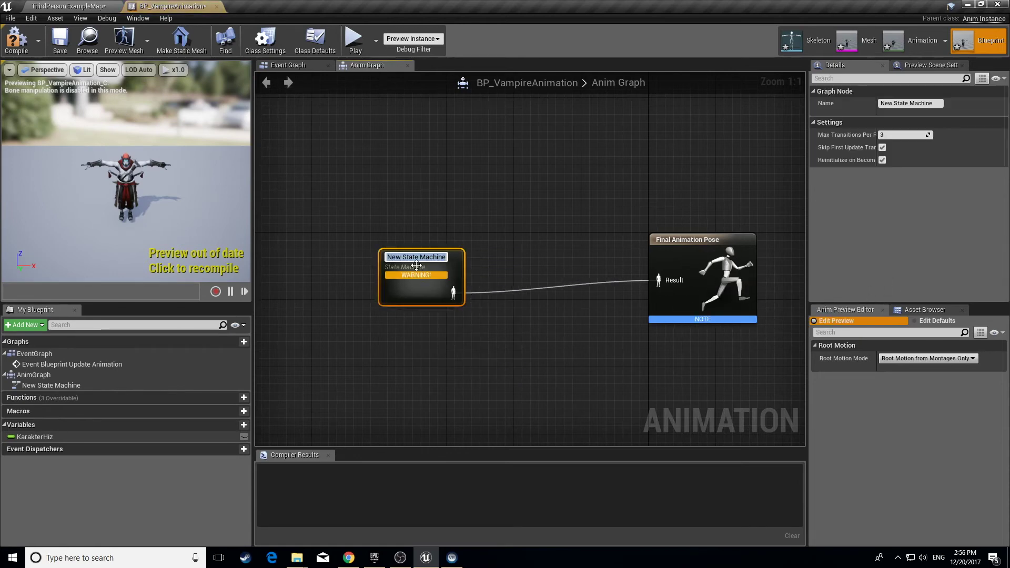
double_click(423, 261)
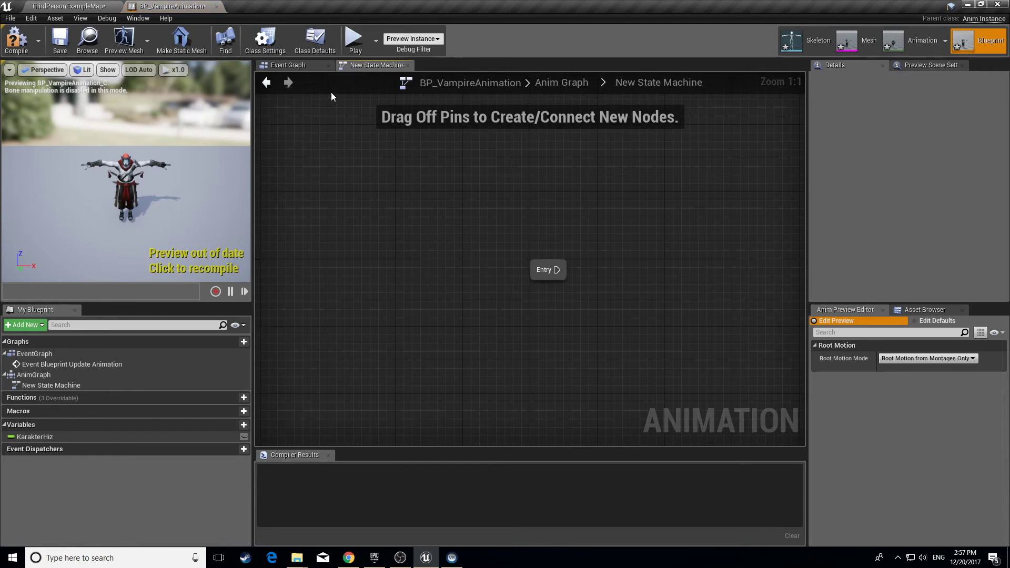
left_click(266, 82)
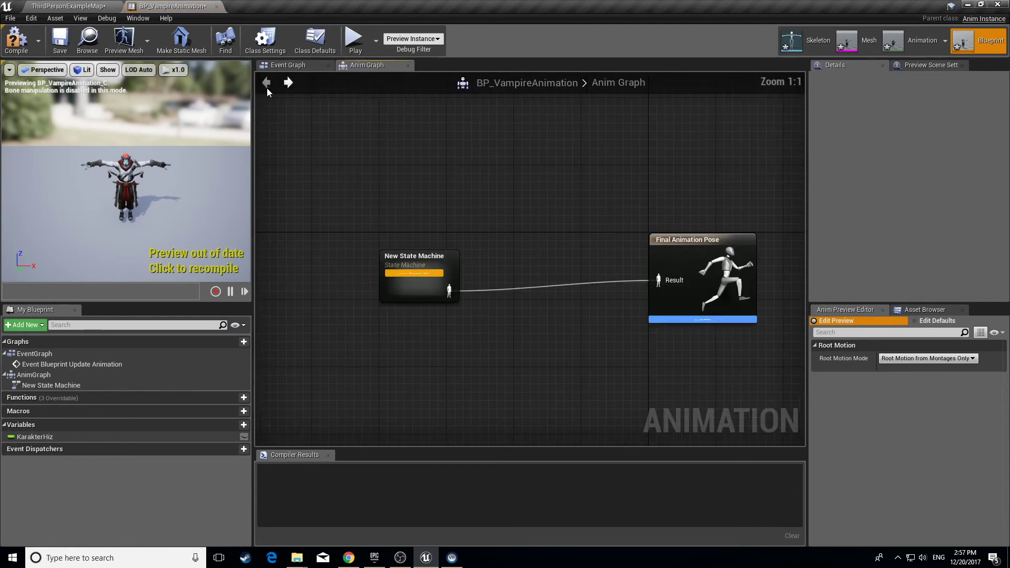
Rename the new state machine in the Anim Graph to "Yurume / Durma".
left_click(415, 273)
key("F2")
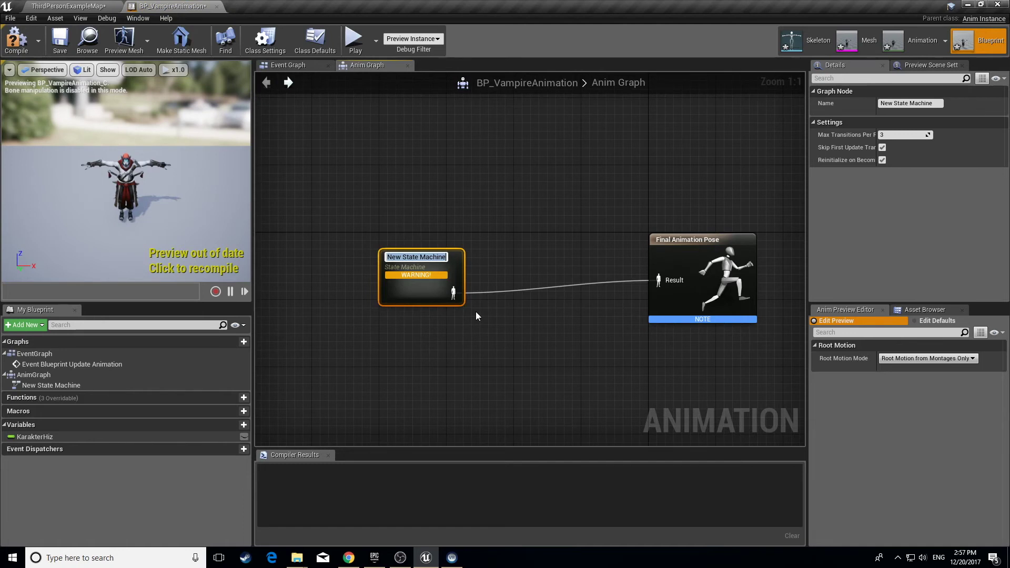
type("Yurume / Durma")
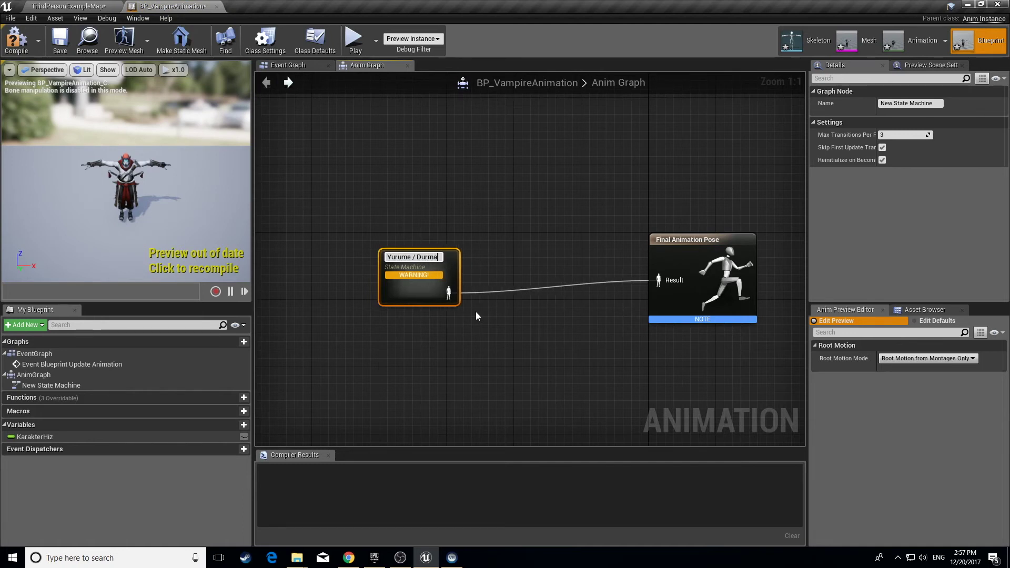
key("Return")
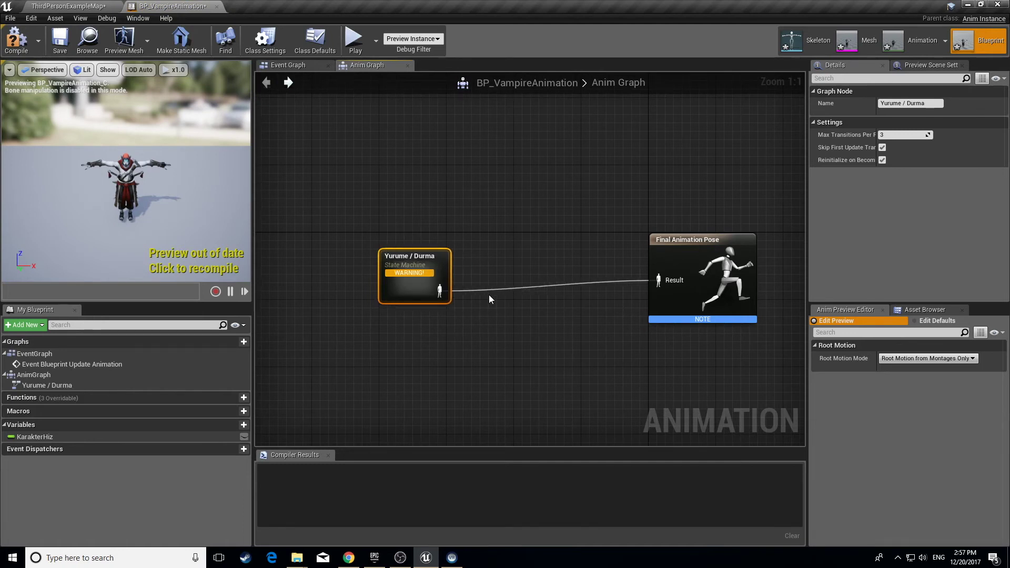
Inside the Yurume / Durma state machine, add a state named Duragan connected from Entry and line it up with Entry.
double_click(446, 259)
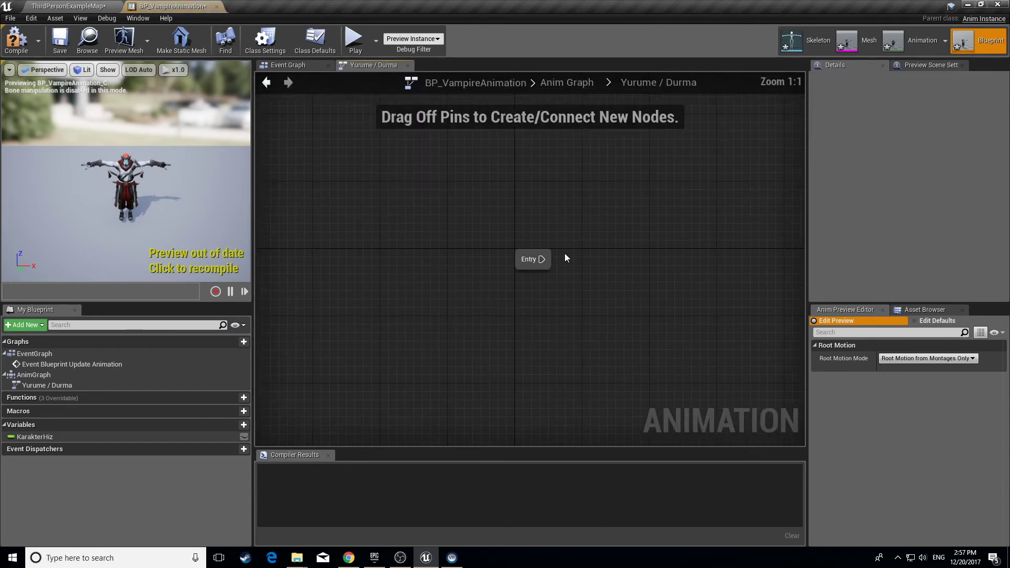
right_click_drag(617, 178, 466, 187)
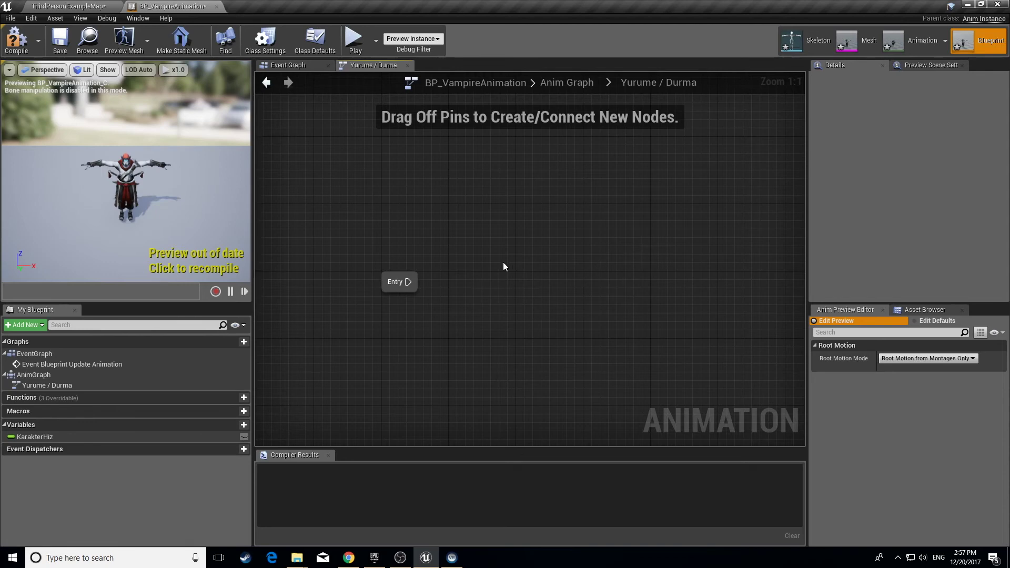
left_click_drag(408, 282, 503, 286)
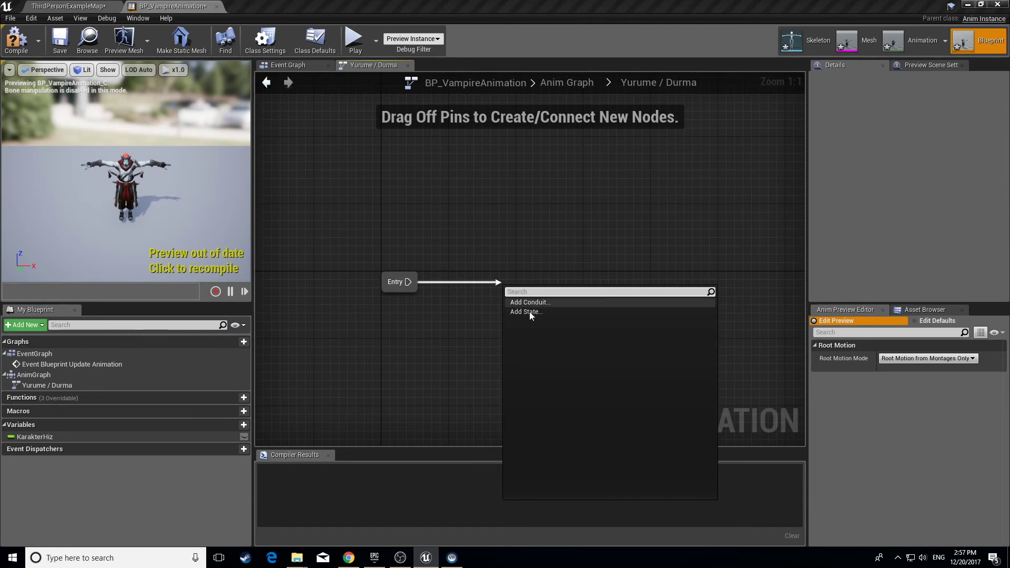
left_click(546, 312)
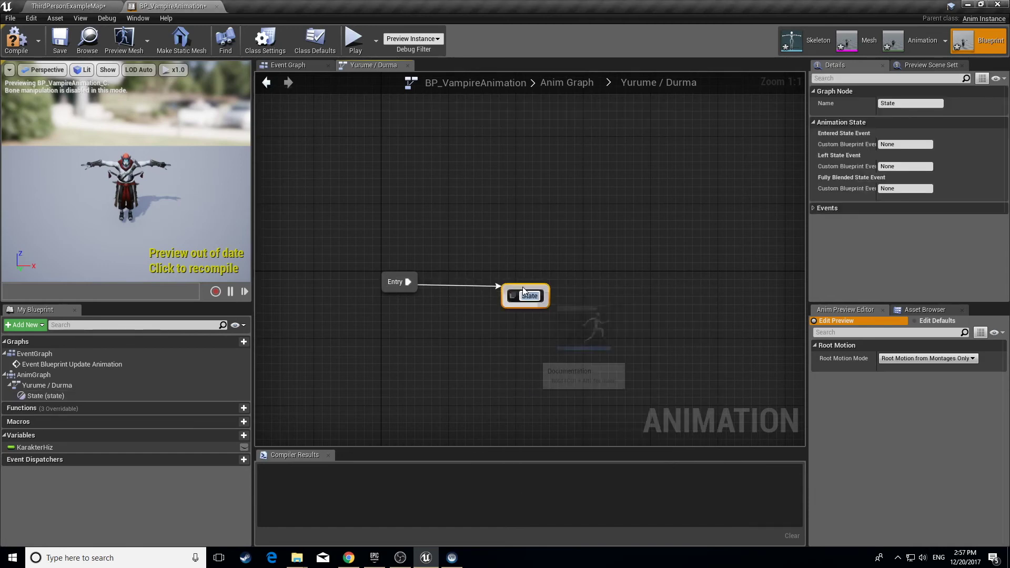
type("D")
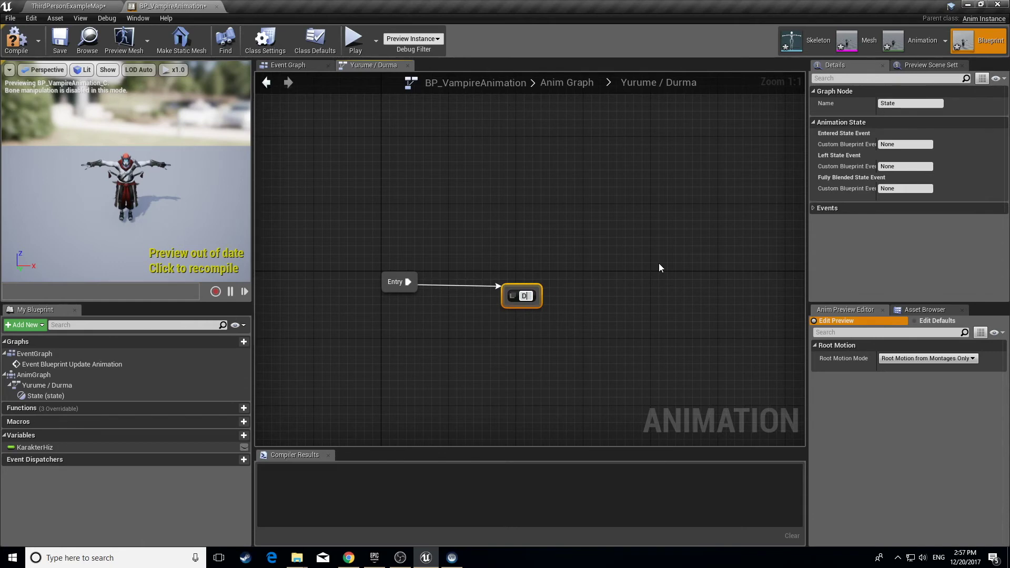
type("uragan")
key("Return")
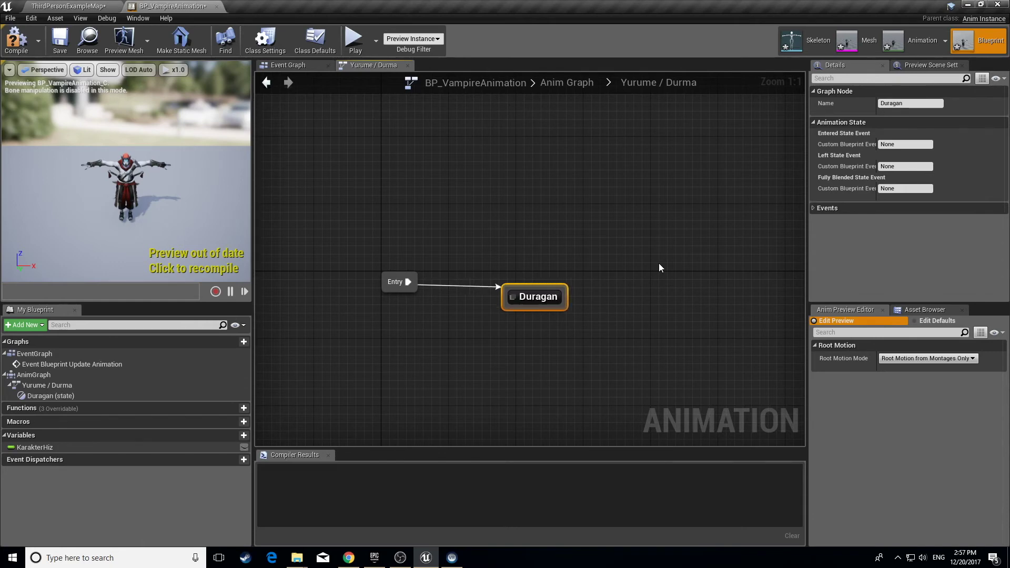
left_click_drag(550, 301, 554, 288)
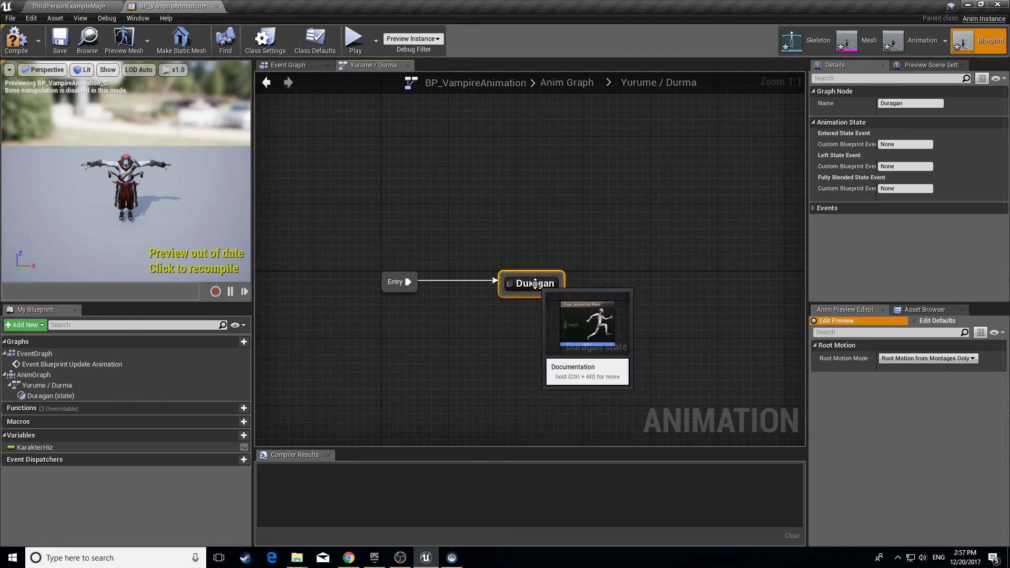
Add a state named Yurume with a transition from Duragan and line it up with the Duragan state.
left_click_drag(561, 288, 659, 289)
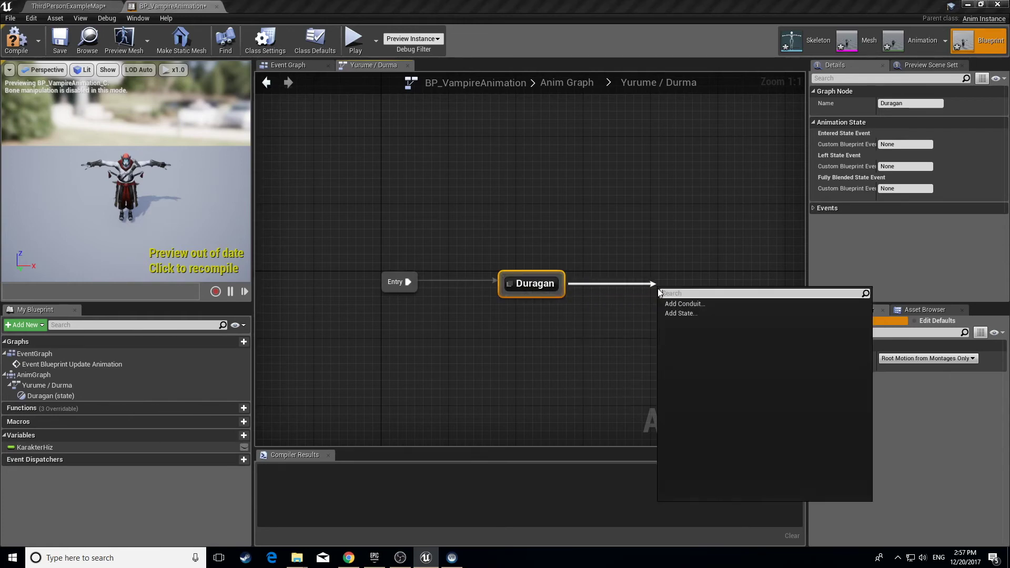
left_click(678, 313)
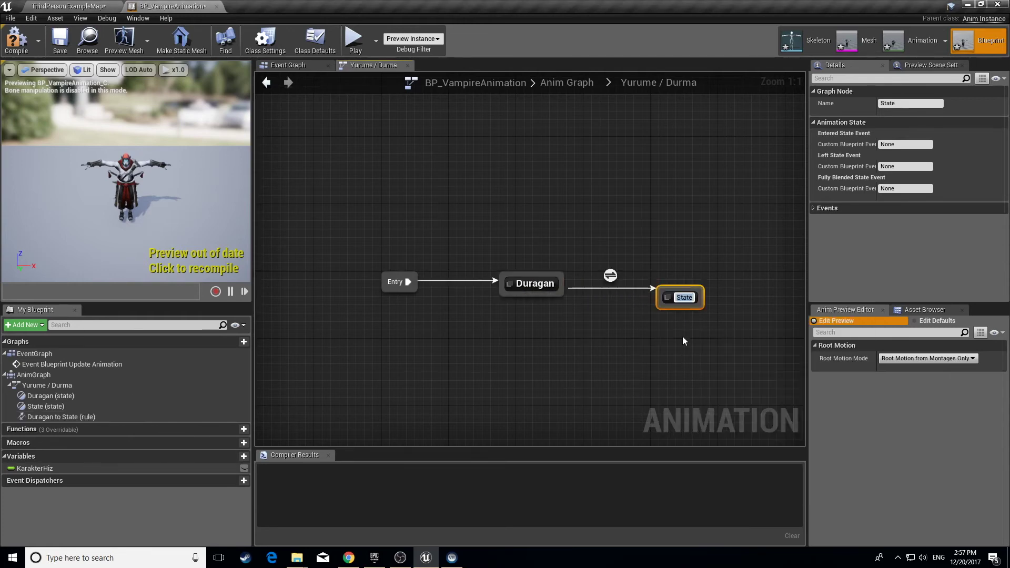
type("Yurume")
key("Return")
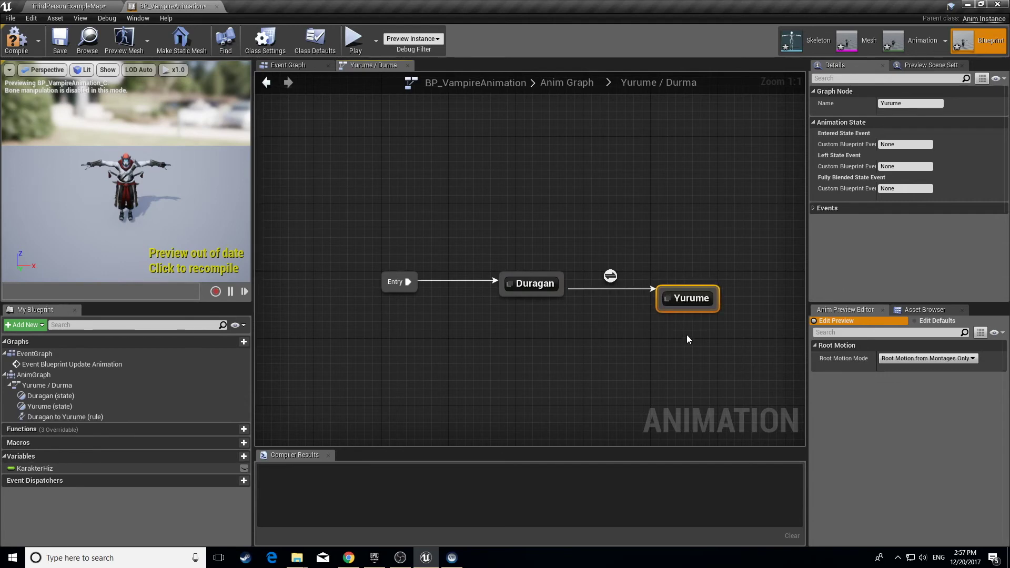
left_click_drag(700, 298, 685, 284)
left_click(537, 344)
right_click_drag(534, 345, 507, 300)
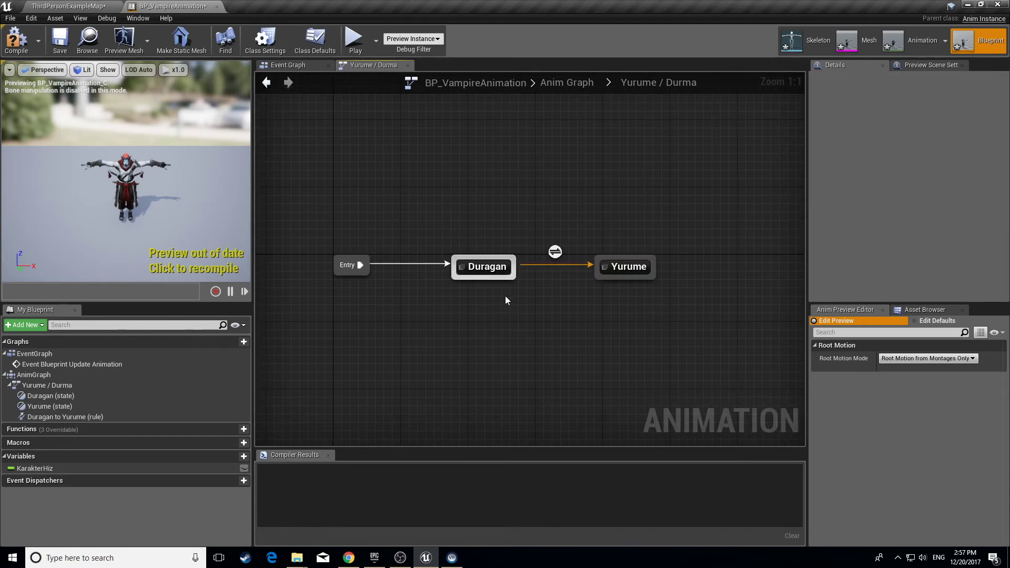
In the Duragan state, add a Play Vampire-Idle_Anim_mixamo_com node and connect it to the Result of Final Animation Pose.
double_click(506, 267)
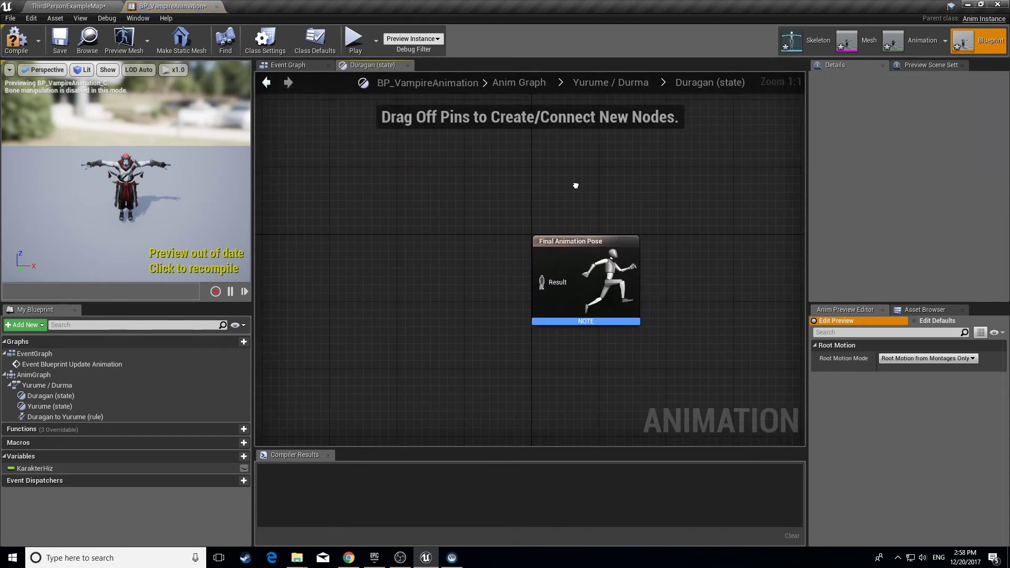
right_click_drag(491, 187, 498, 187)
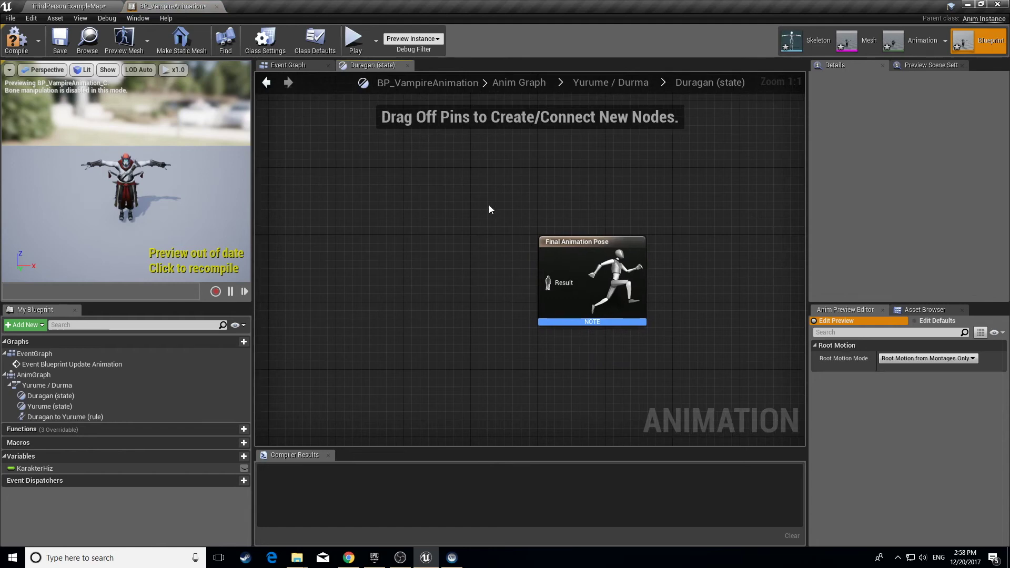
right_click(347, 274)
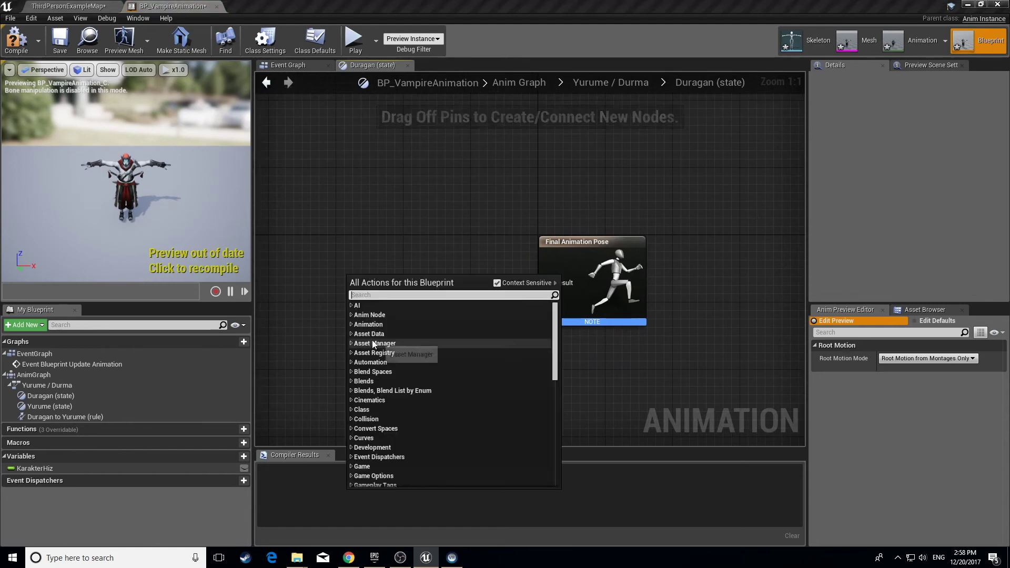
type("Vampire")
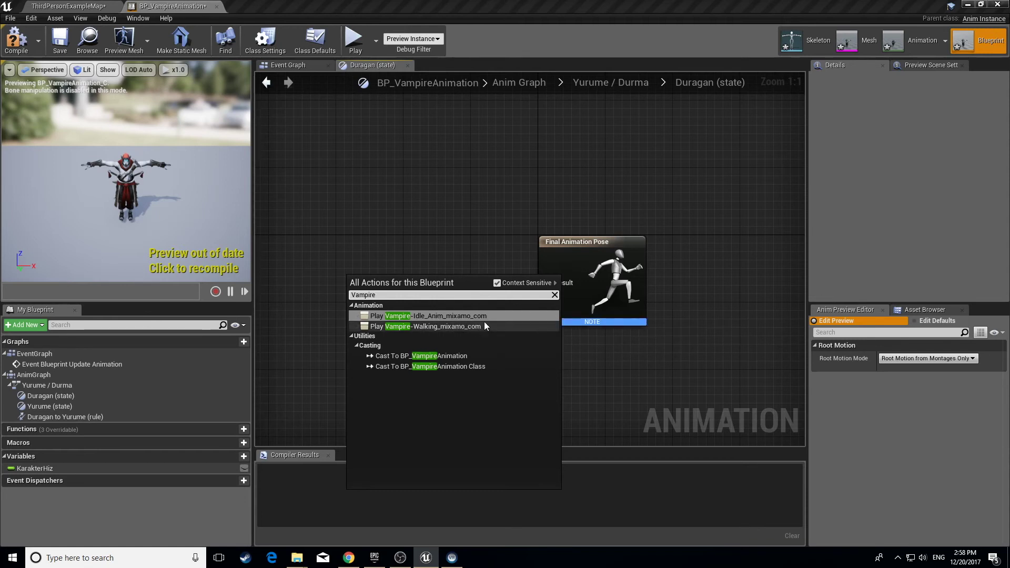
left_click(418, 319)
left_click_drag(409, 285, 401, 264)
left_click_drag(465, 277, 548, 282)
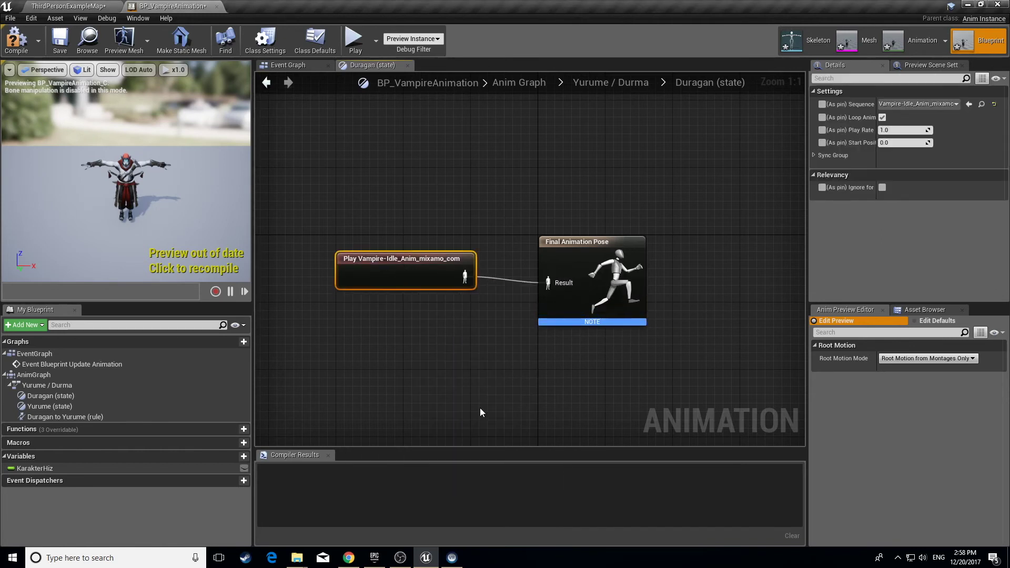
In the Yurume state, add a Play Vampire-Walking_mixamo_com node and connect it to the Result of Final Animation Pose.
left_click(604, 84)
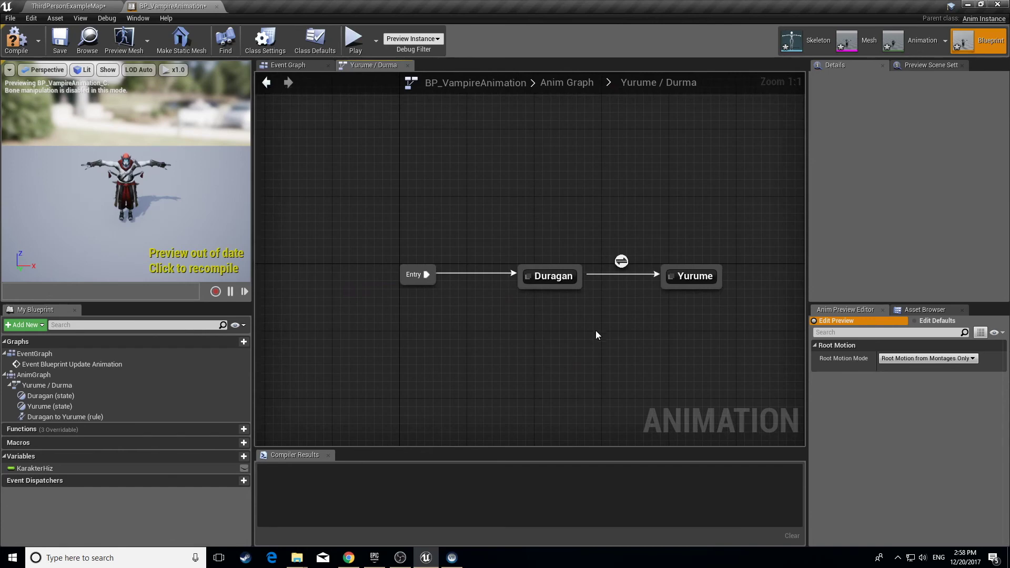
right_click_drag(664, 241, 642, 234)
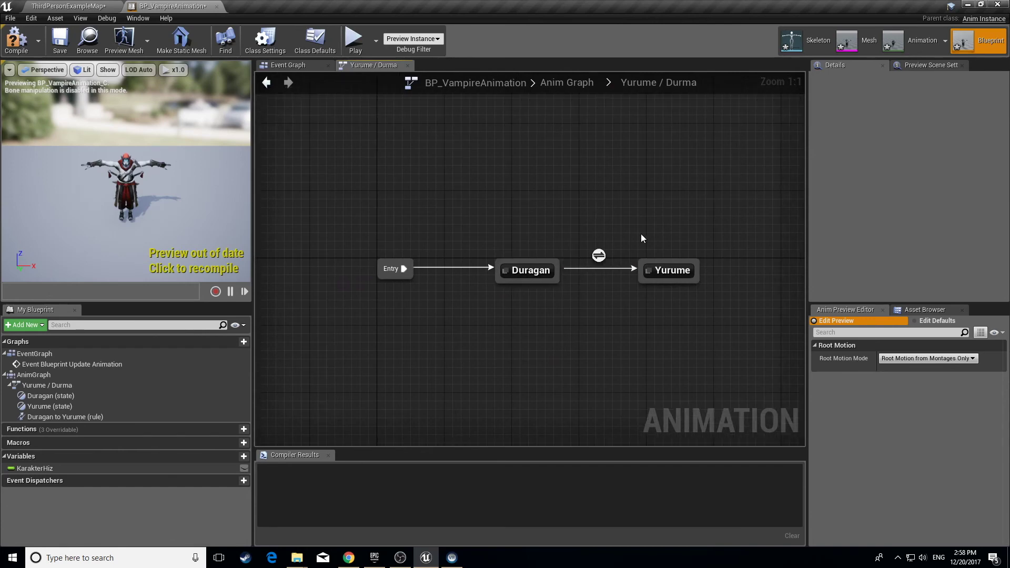
double_click(673, 280)
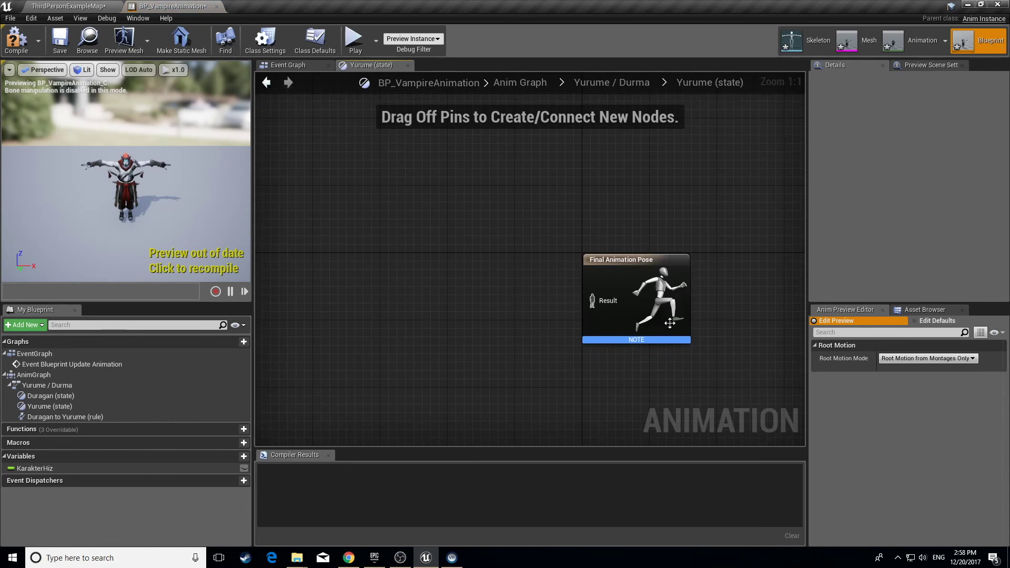
right_click(408, 305)
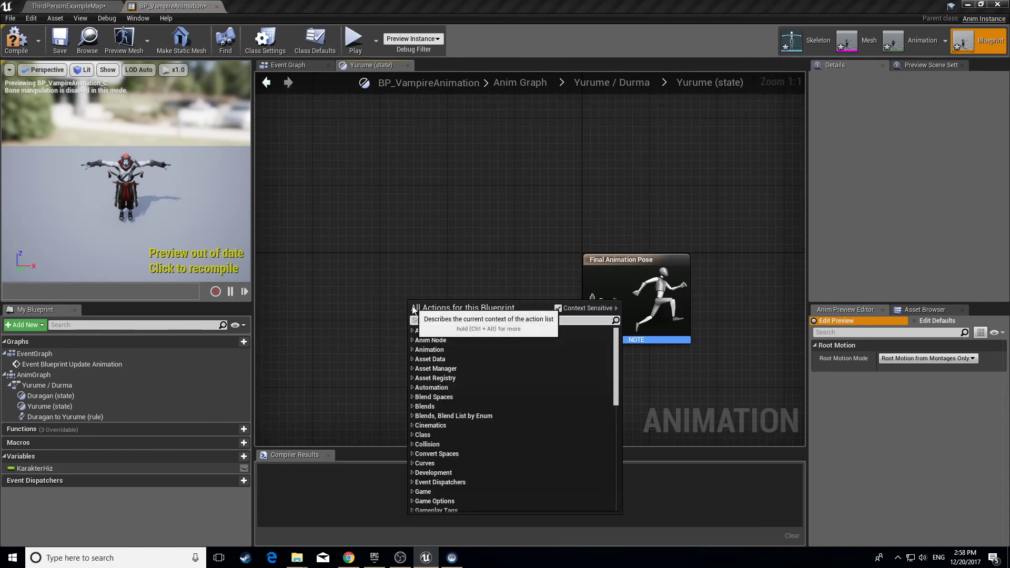
type("Vampir")
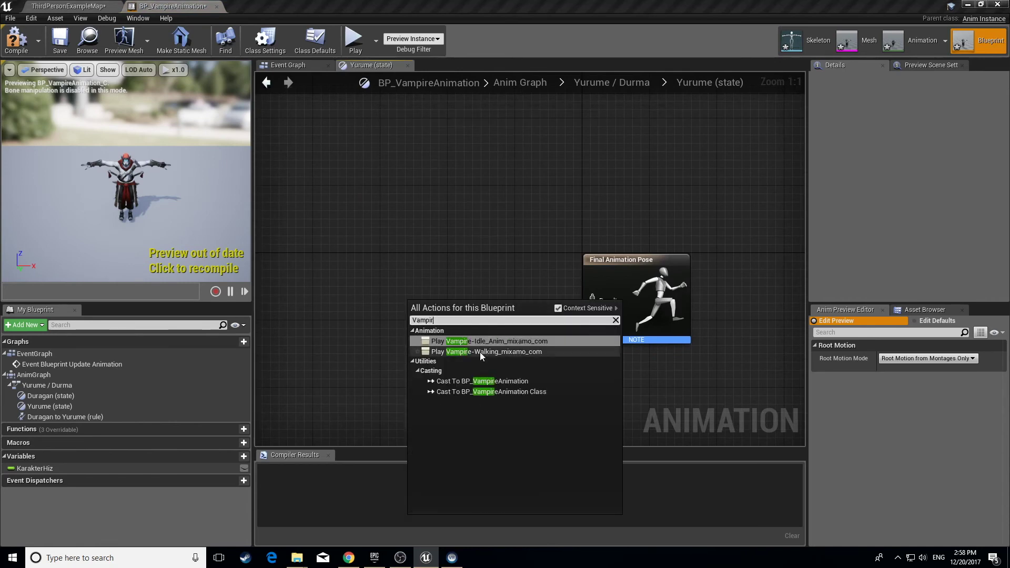
left_click(480, 353)
left_click_drag(472, 317, 441, 277)
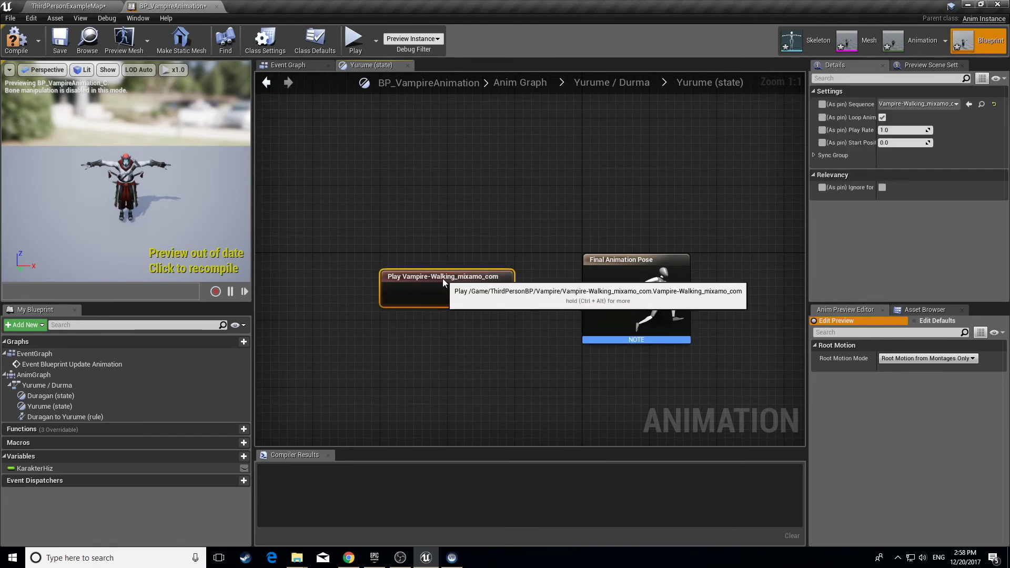
left_click_drag(508, 298, 608, 308)
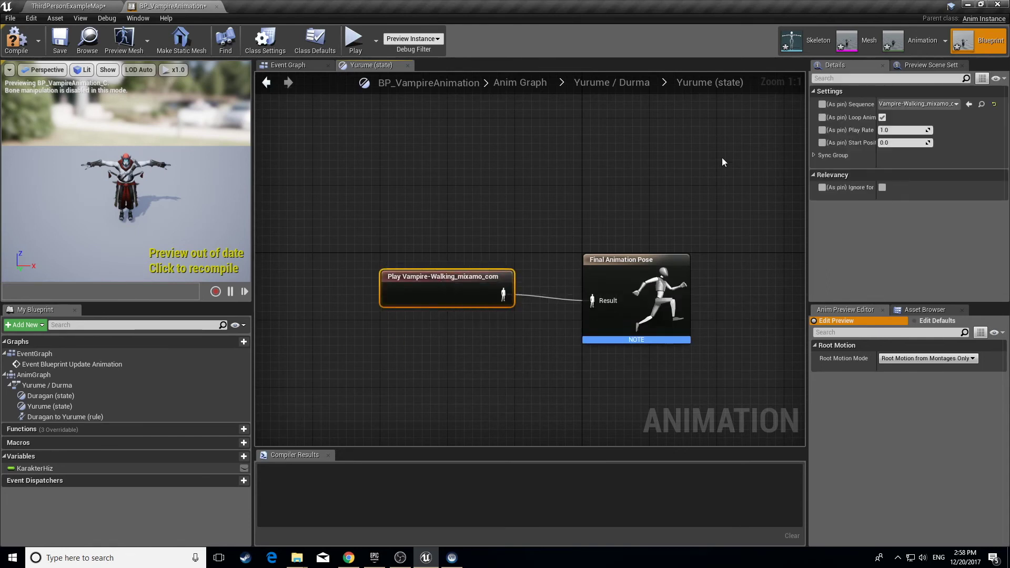
Open the Duragan to Yurume transition rule and add a Get KarakterHiz node to its graph.
left_click(604, 83)
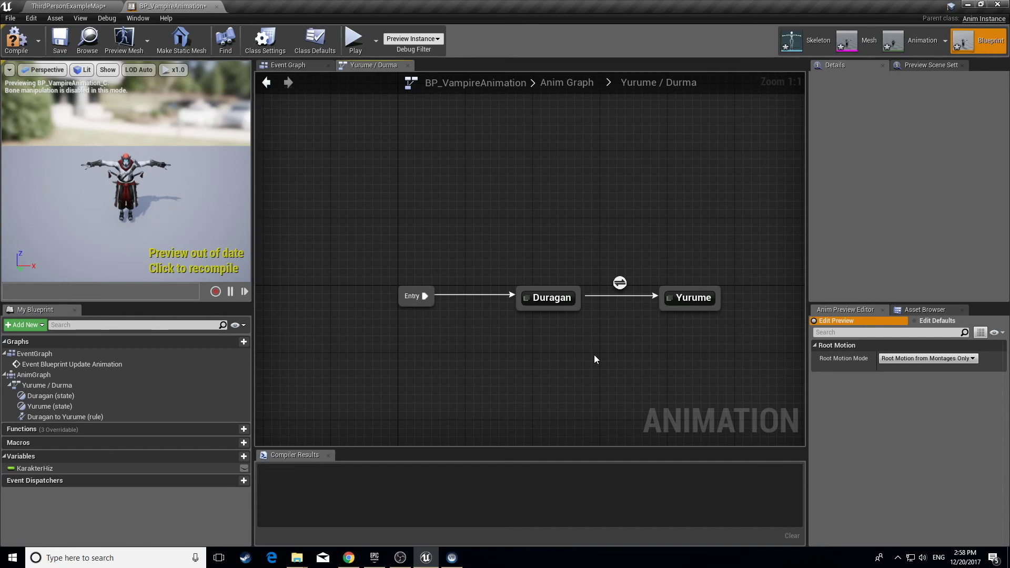
double_click(621, 284)
right_click_drag(578, 189, 706, 201)
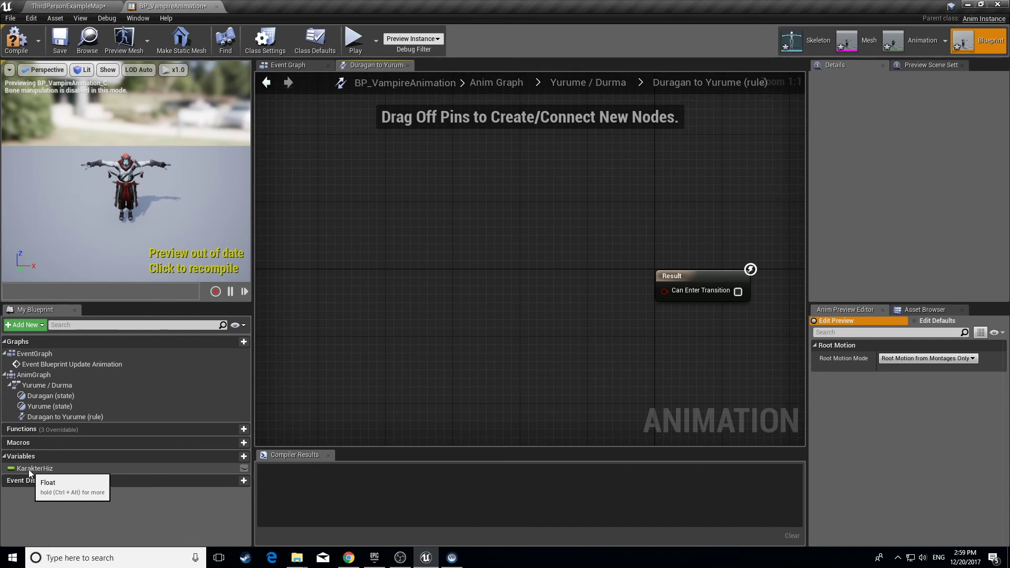
left_click_drag(29, 470, 356, 259)
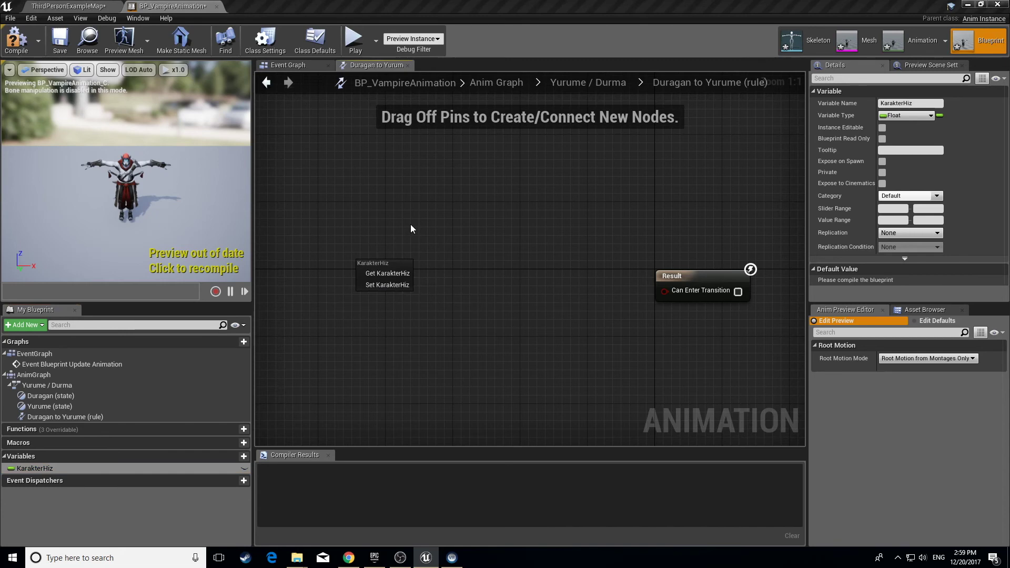
left_click(385, 273)
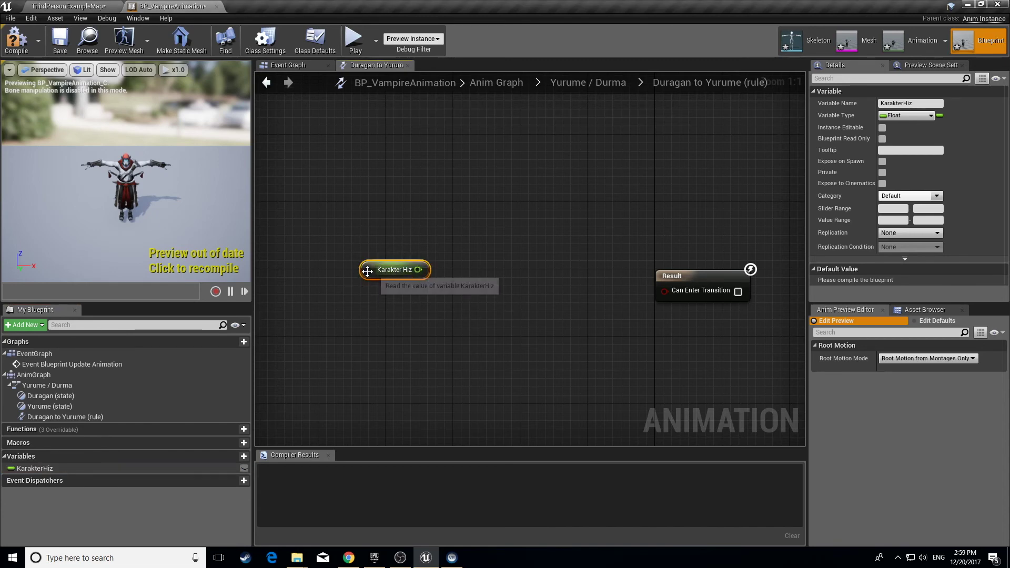
Feed Karakter Hiz into a new float >= float node compared with 0.5, and connect its output to Can Enter Transition.
left_click_drag(410, 278, 505, 279)
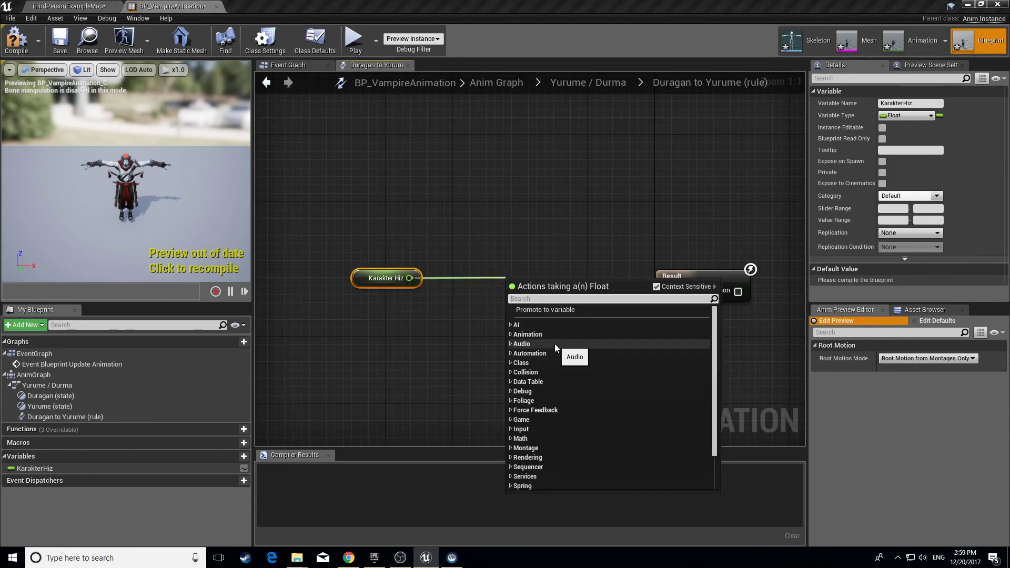
type(">")
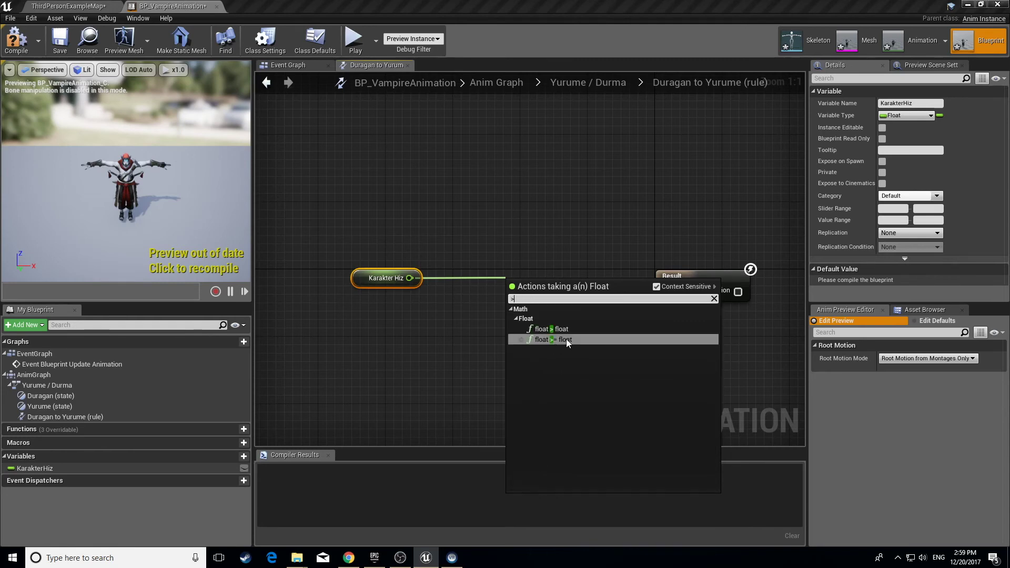
left_click(566, 339)
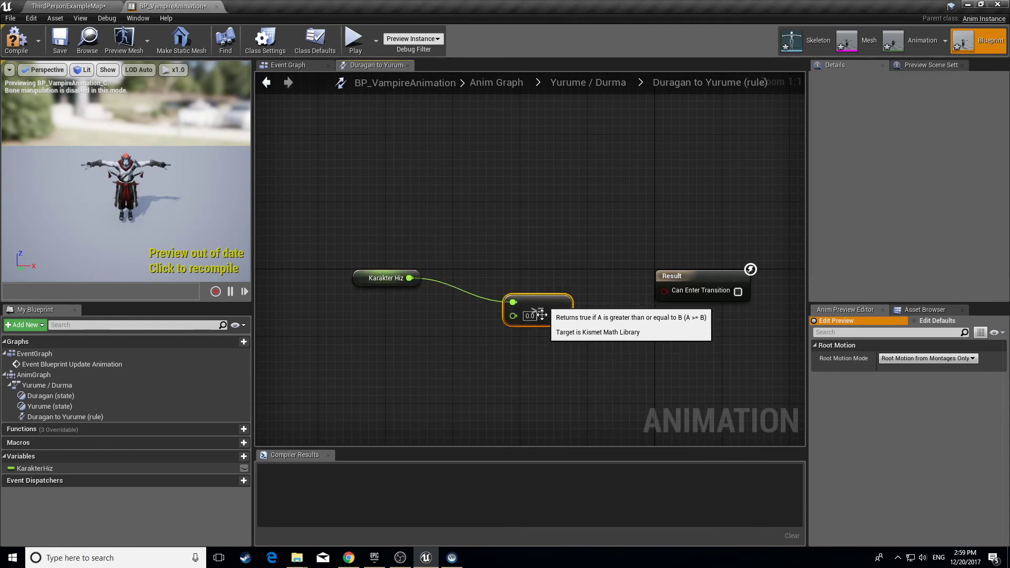
key("Tab")
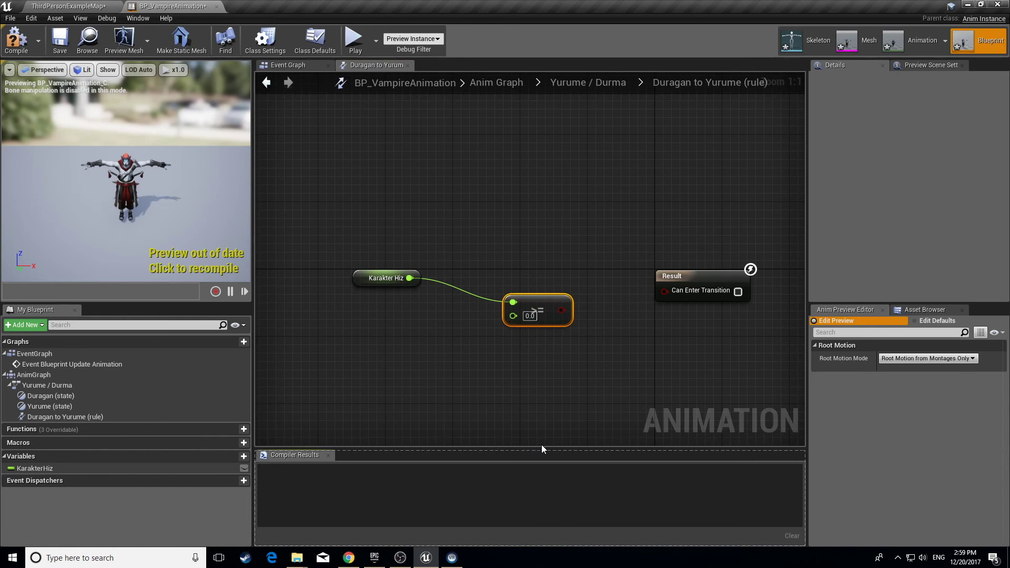
left_click(530, 317)
type("0.5")
key("Return")
left_click_drag(562, 310, 674, 296)
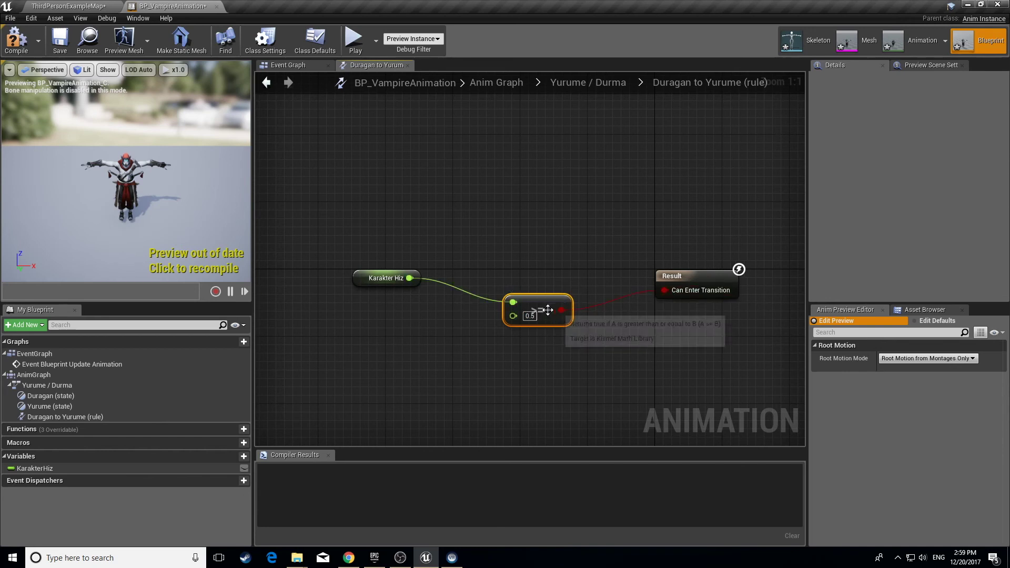
Align the >= node with Karakter Hiz and add a transition from Yurume back to Duragan in the Yurume / Durma state machine.
left_click_drag(539, 307, 537, 284)
left_click(547, 336)
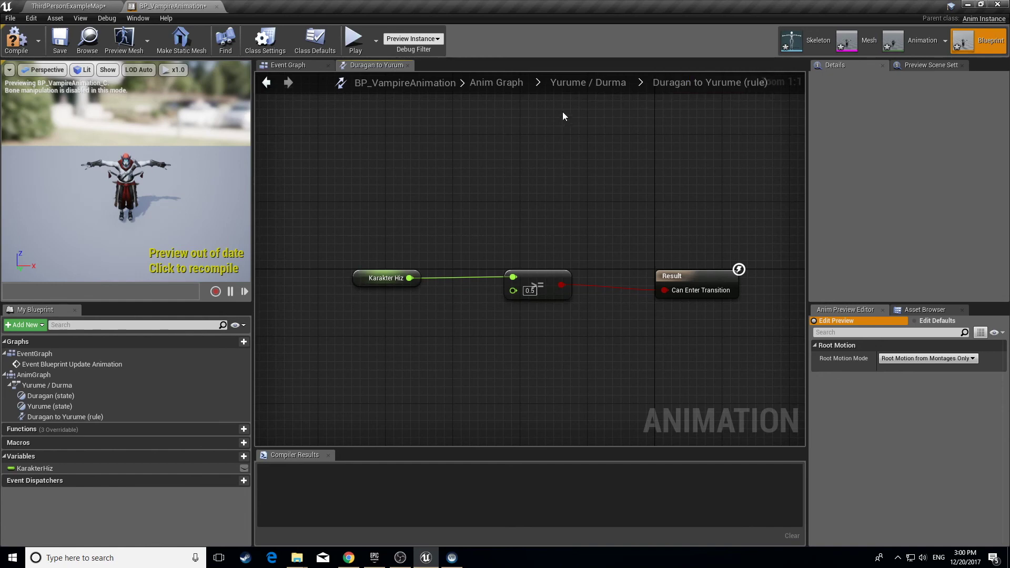
left_click(596, 81)
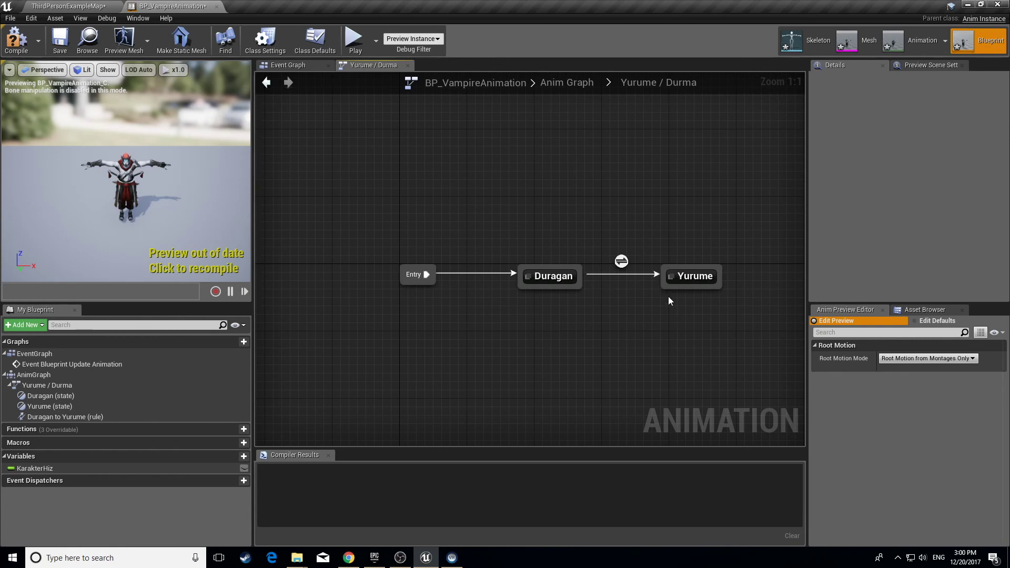
left_click_drag(683, 287, 564, 287)
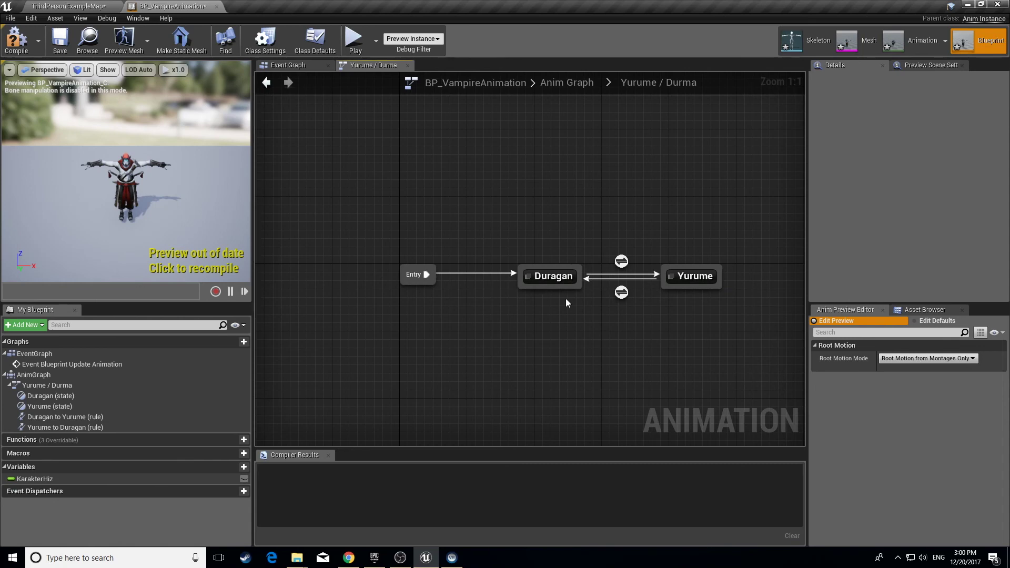
In the Yurume to Duragan transition rule, add a Get KarakterHiz node and feed it into a new float <= float node.
left_click(622, 293)
double_click(624, 292)
right_click_drag(563, 199, 653, 214)
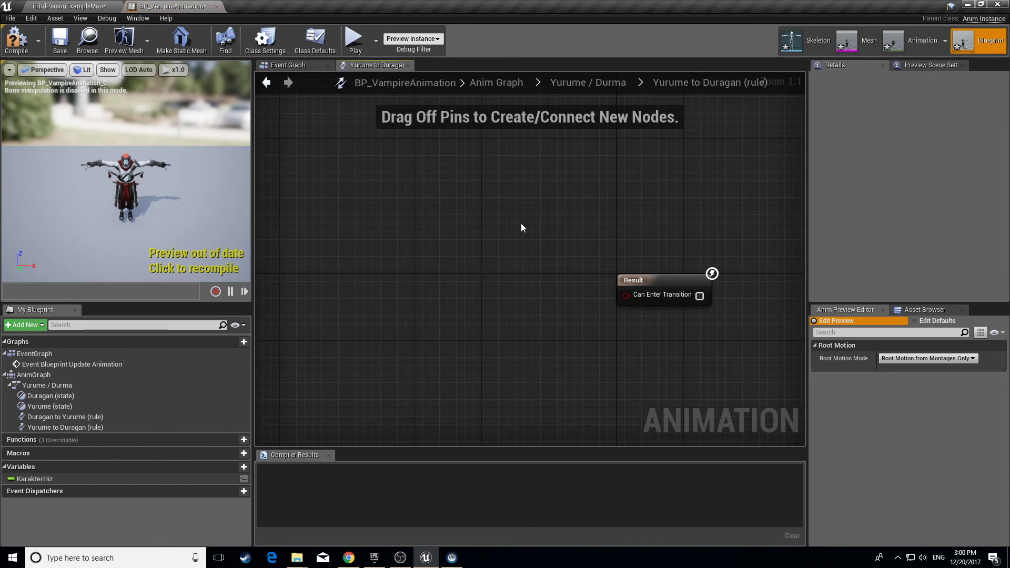
left_click_drag(44, 480, 533, 313)
left_click(439, 282)
type("<")
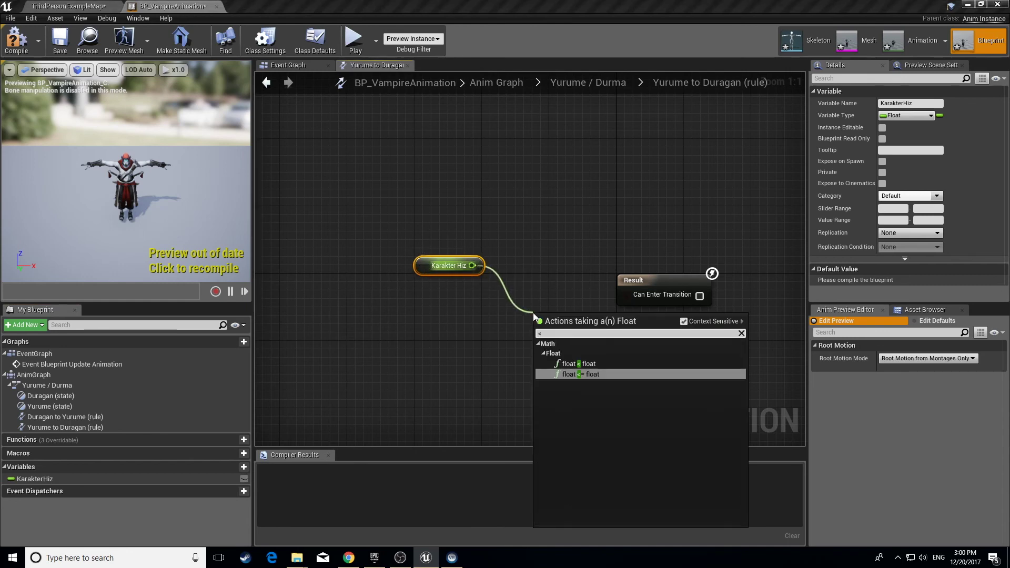
left_click(592, 374)
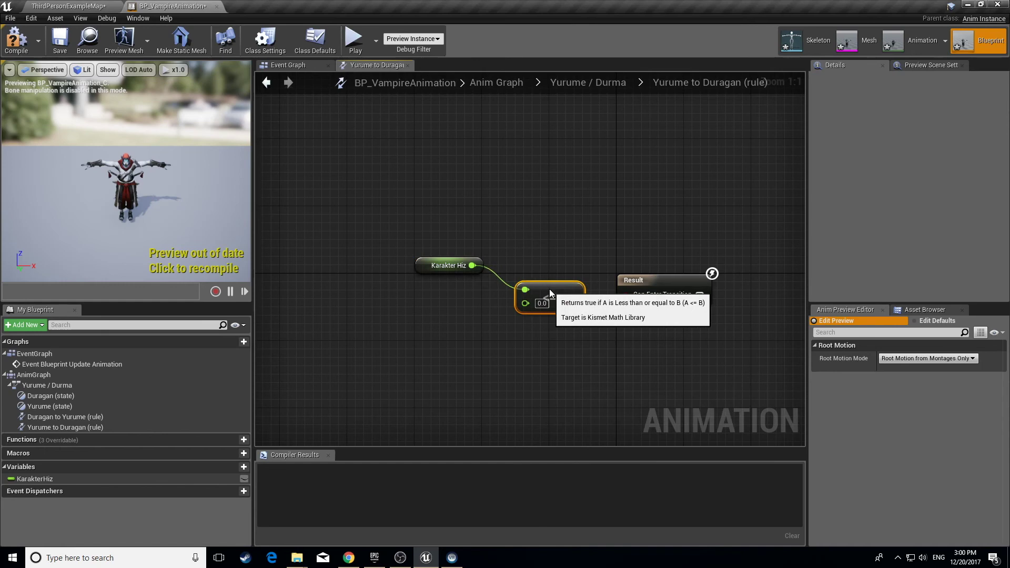
Connect the <= output to Can Enter Transition with the nodes aligned, and compile the animation blueprint.
left_click_drag(566, 298, 626, 294)
left_click_drag(526, 288, 535, 263)
left_click_drag(659, 283, 675, 257)
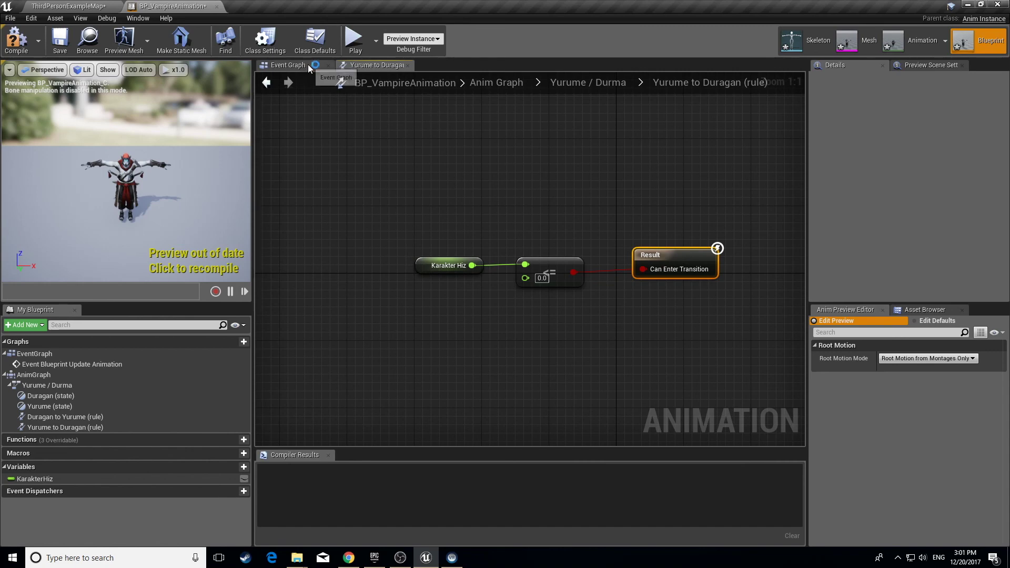
left_click(14, 47)
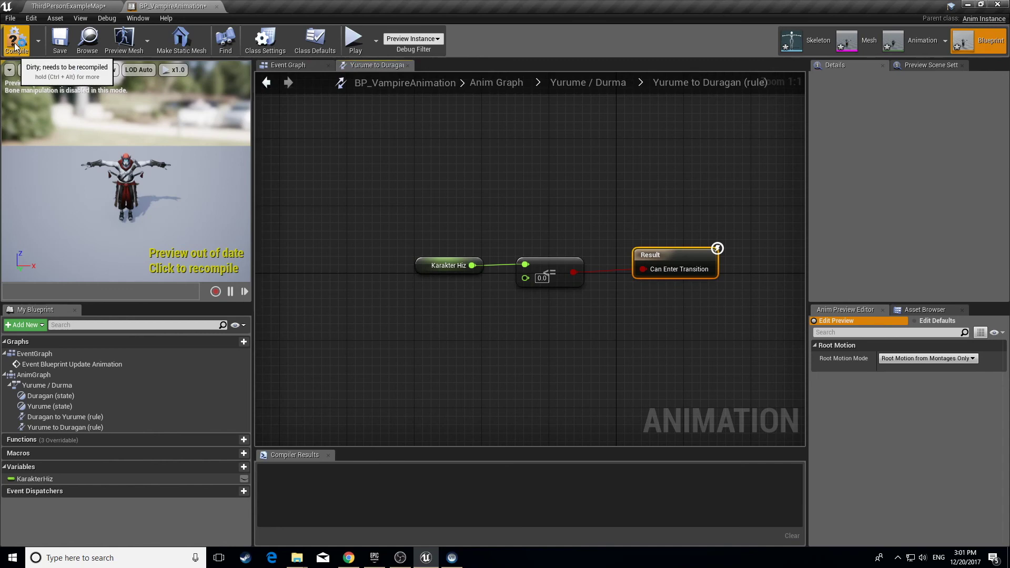
left_click(307, 64)
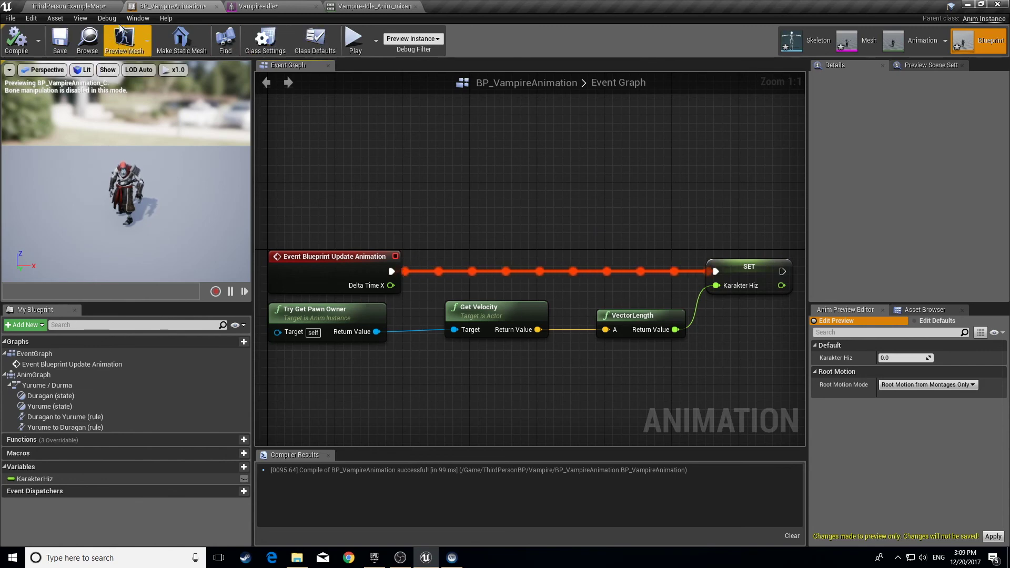
From the ThirdPersonExampleMap level, open the ThirdPersonCharacter blueprint and show the character in its viewport.
left_click(79, 6)
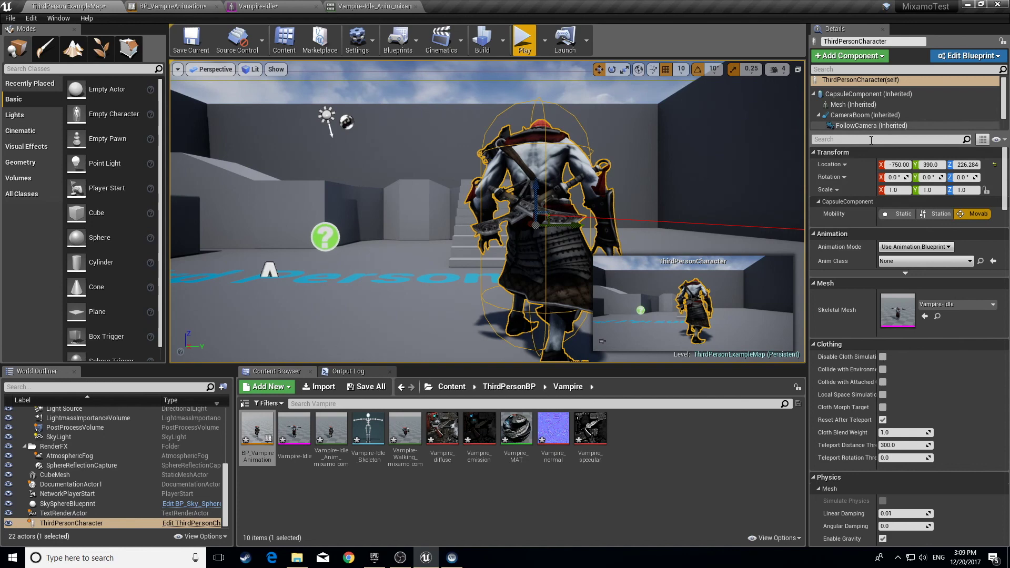
right_click_drag(505, 210, 282, 233)
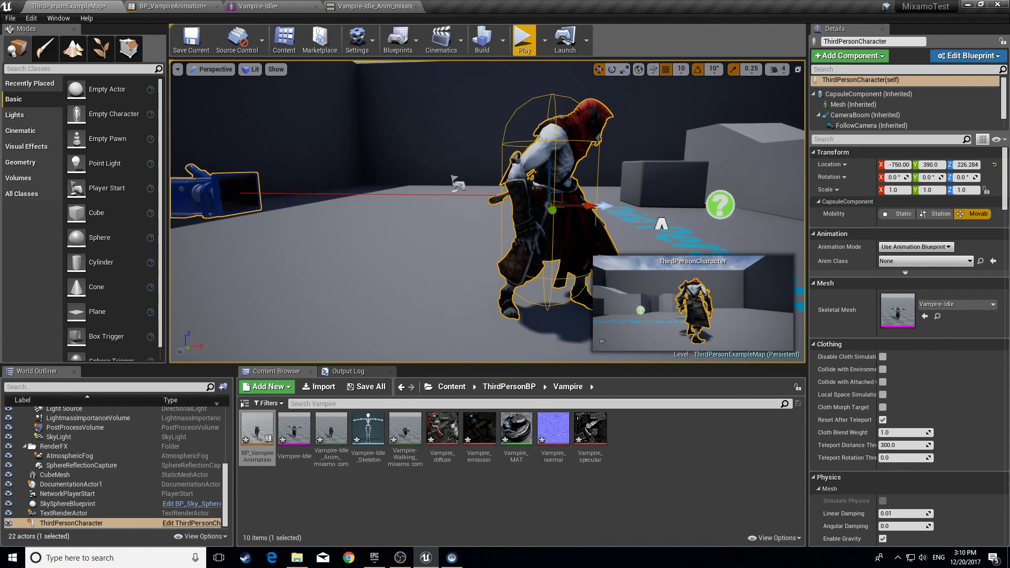
left_click(968, 56)
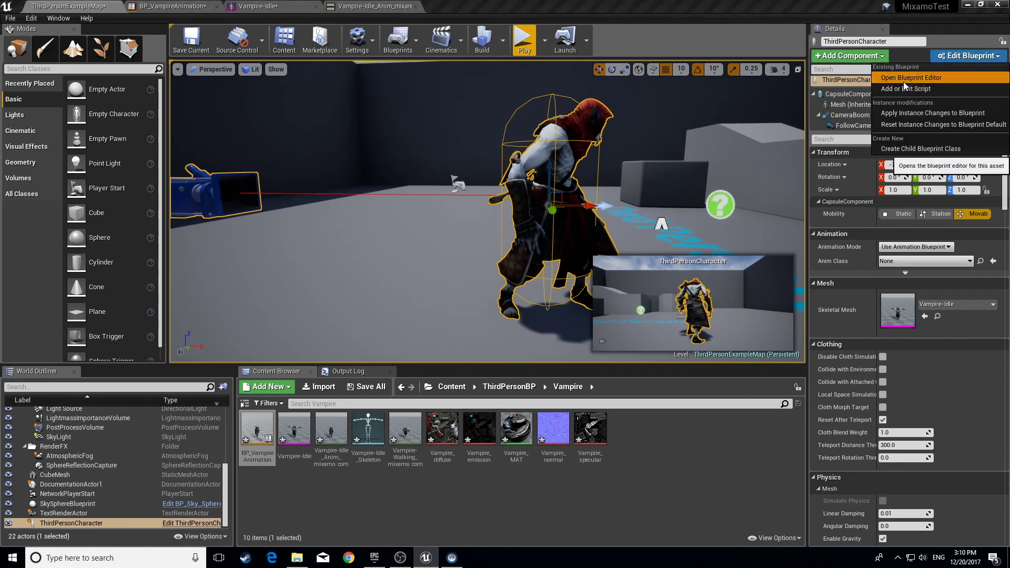
left_click(926, 89)
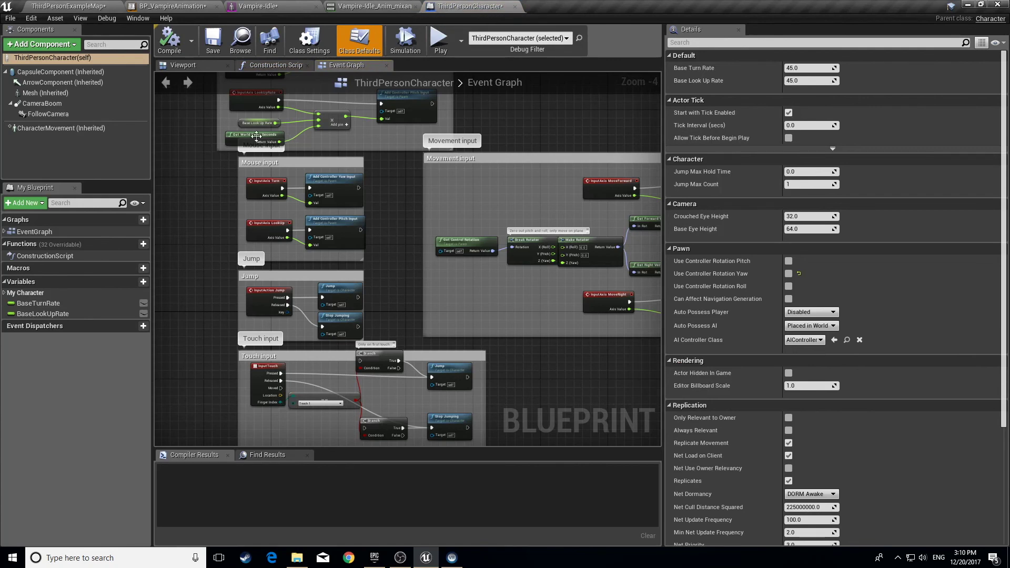
left_click(183, 65)
scroll(493, 240, "down", 5)
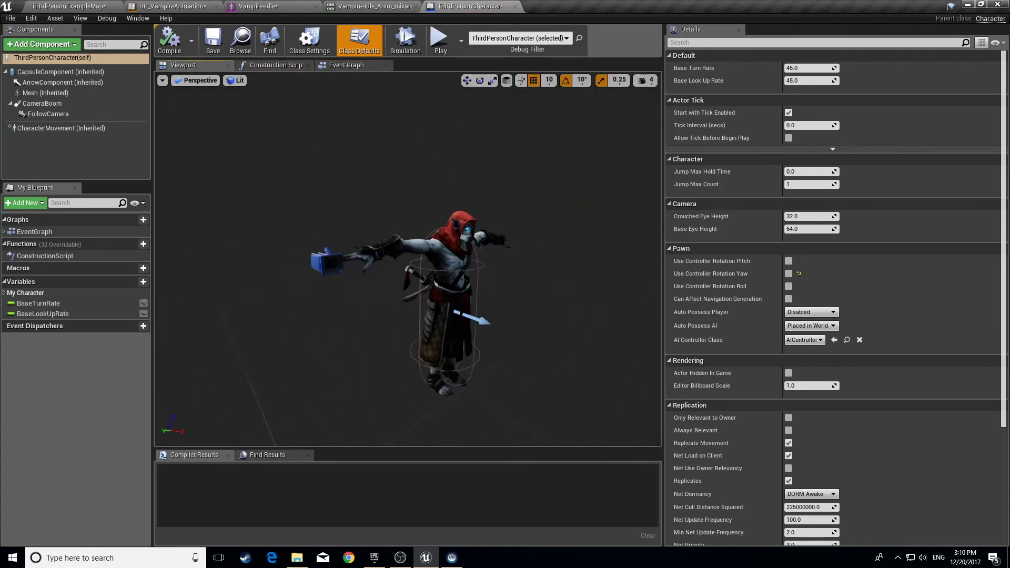
Set the Anim Class of the character's inherited Mesh component to BP_VampireAnimation.
left_click(53, 94)
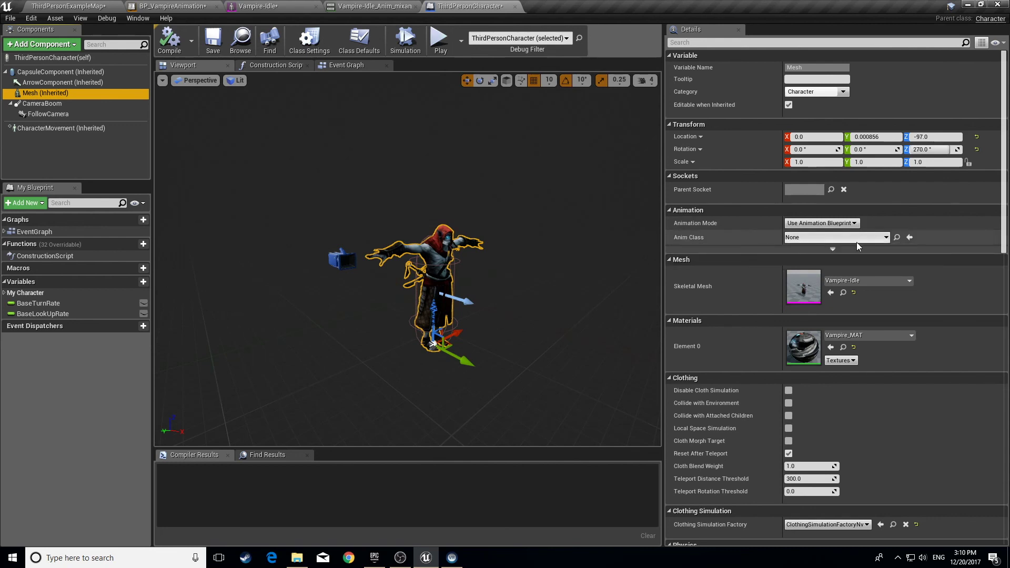
left_click(887, 238)
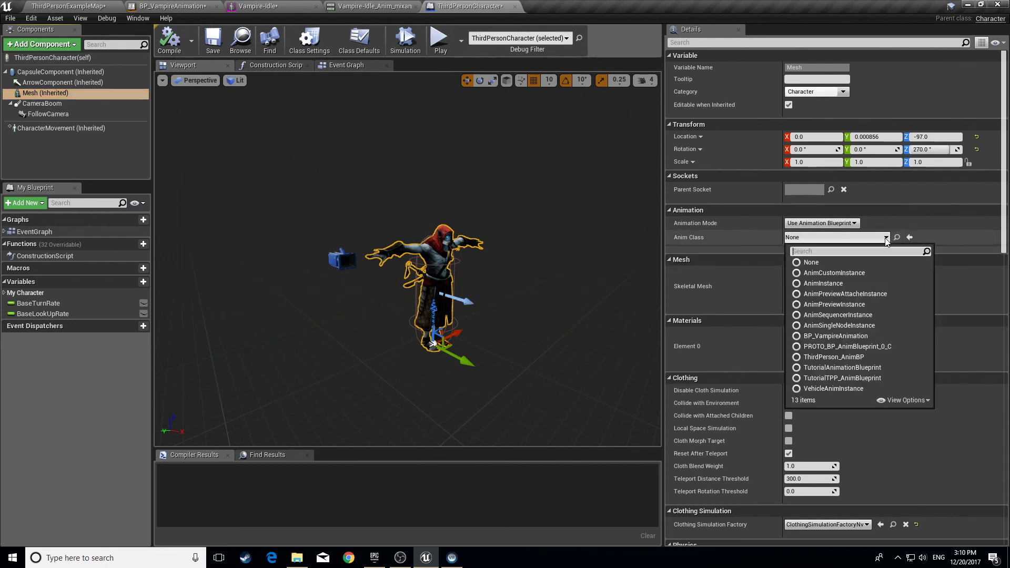
type("BP_")
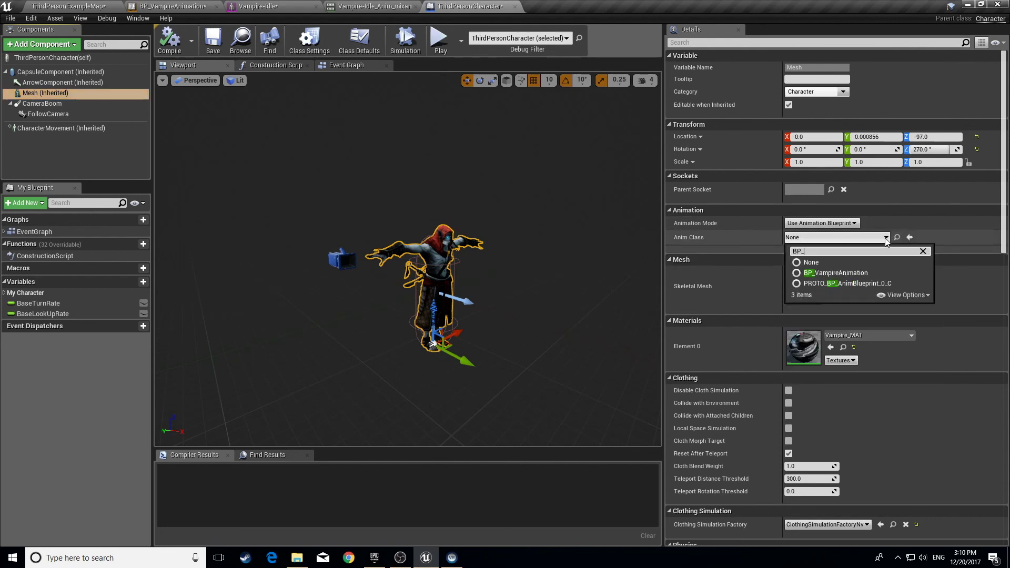
left_click(842, 273)
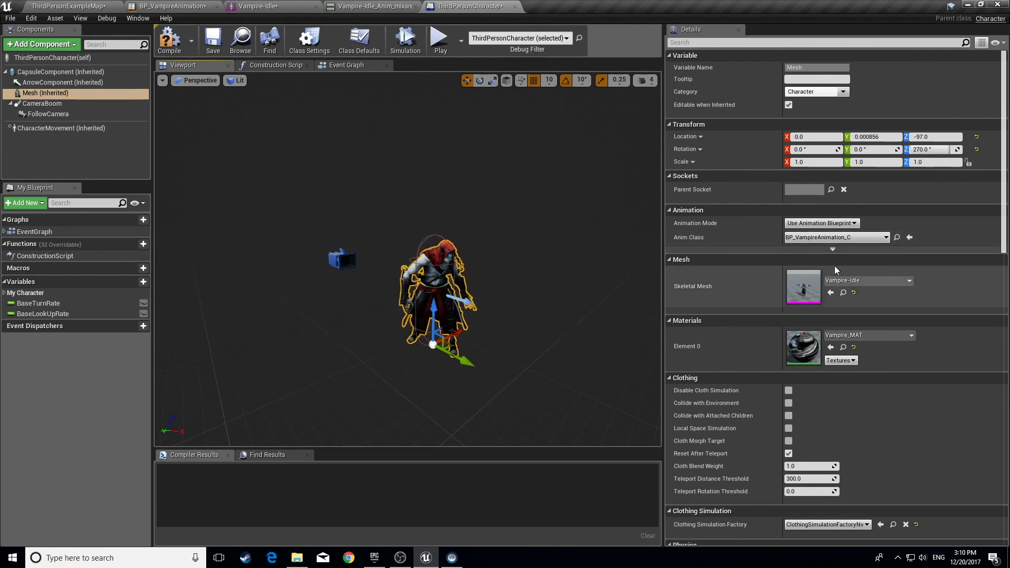
Play the ThirdPersonExampleMap level and move the vampire around the arena floor to check its idle and walking animations.
left_click(83, 6)
right_click_drag(441, 190, 445, 198)
key("s")
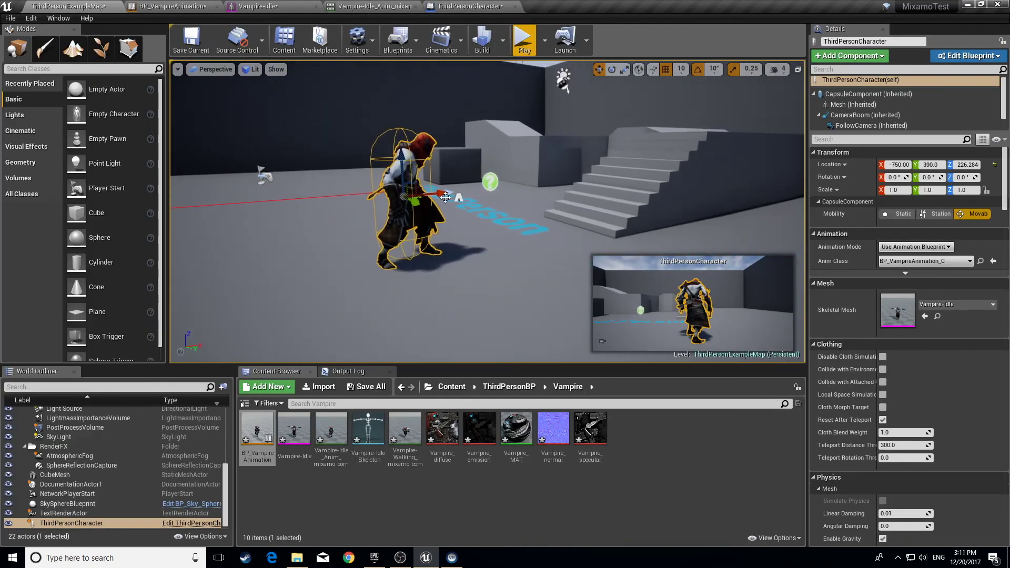
left_click(523, 41)
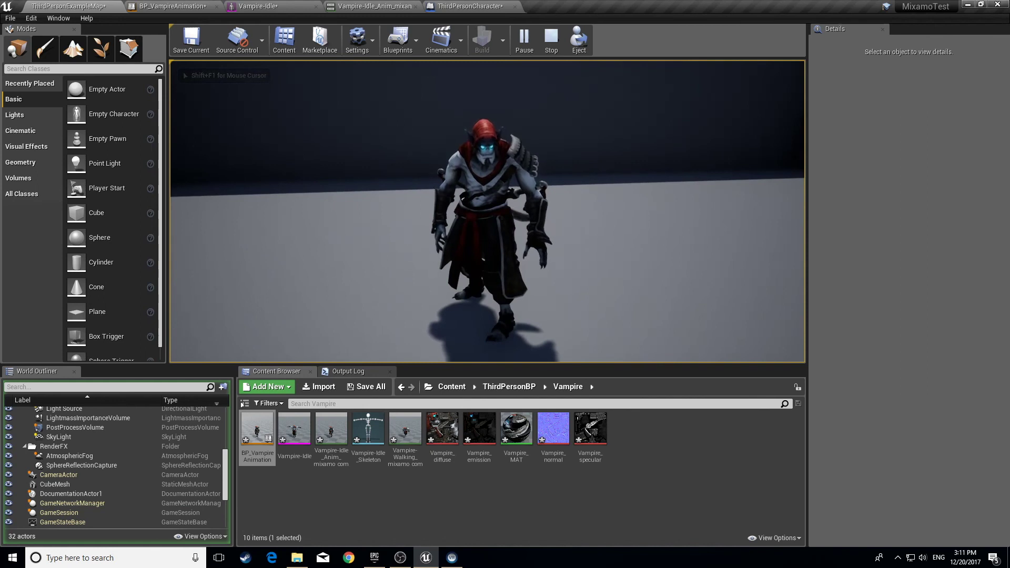
key("d")
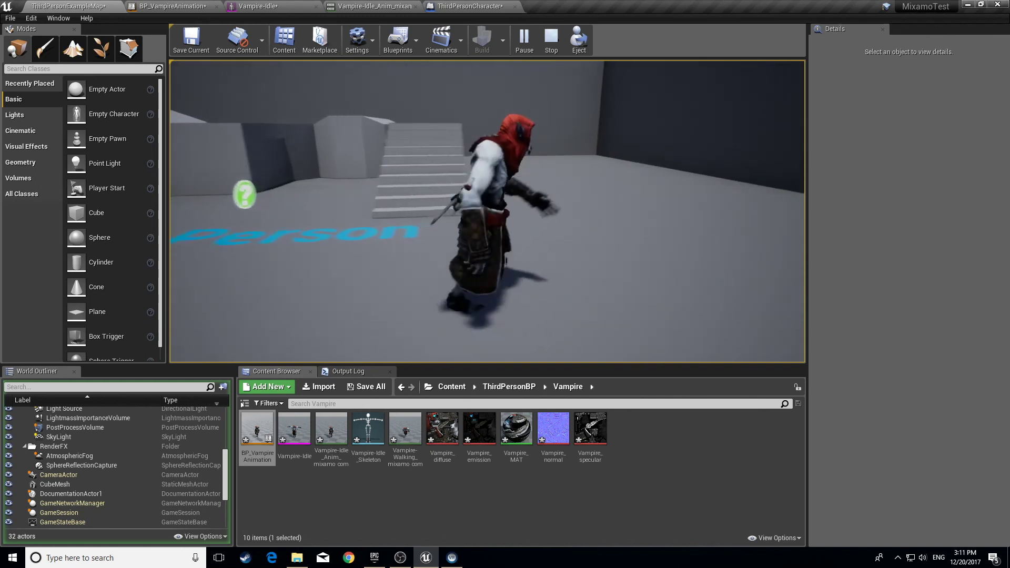
key("w")
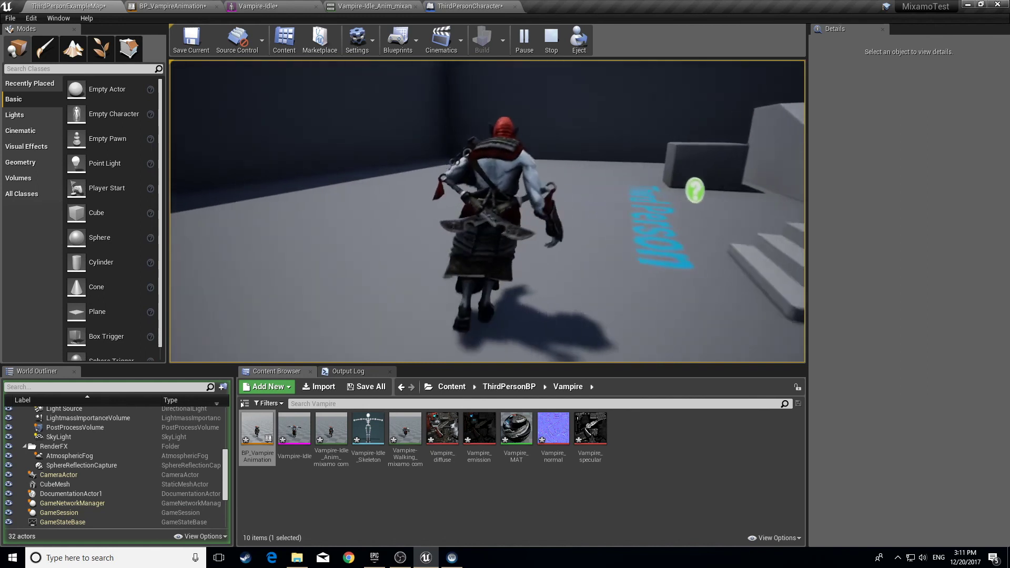
key("a")
key("s")
key("d")
key("w")
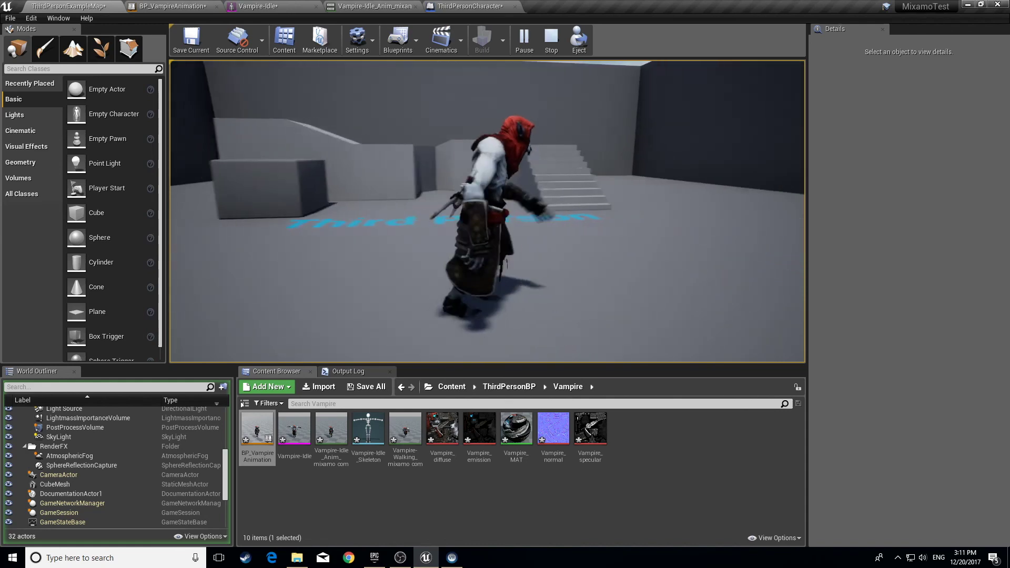
key("d")
key("w")
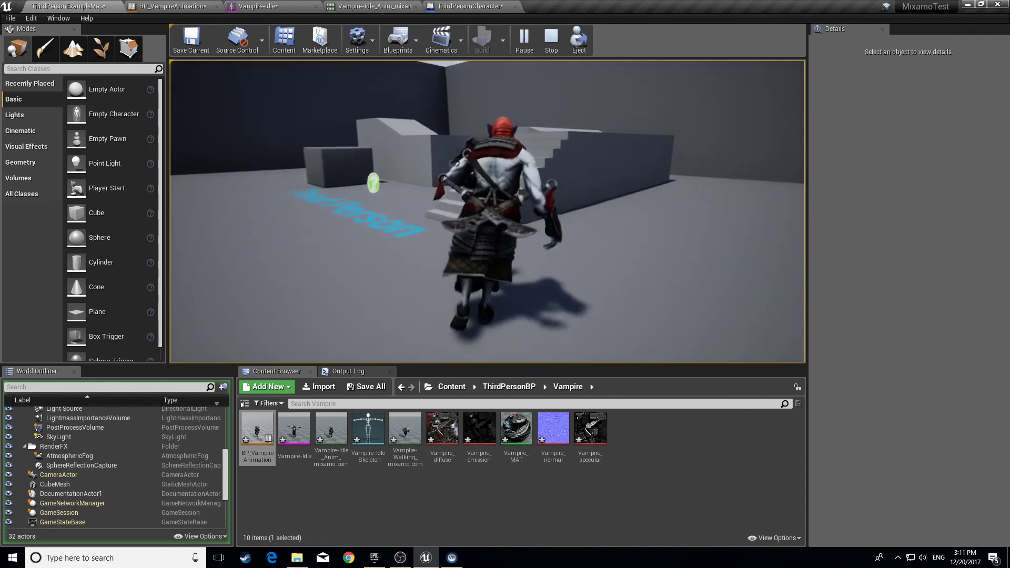
Move the vampire in different directions and over the raised platform in the running game to examine its animation.
key("d")
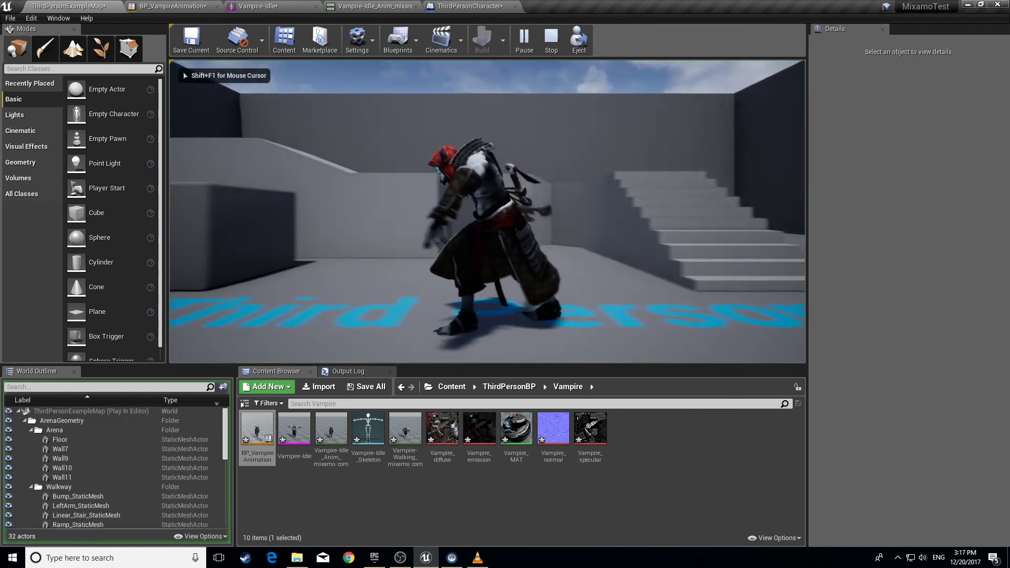
key("s")
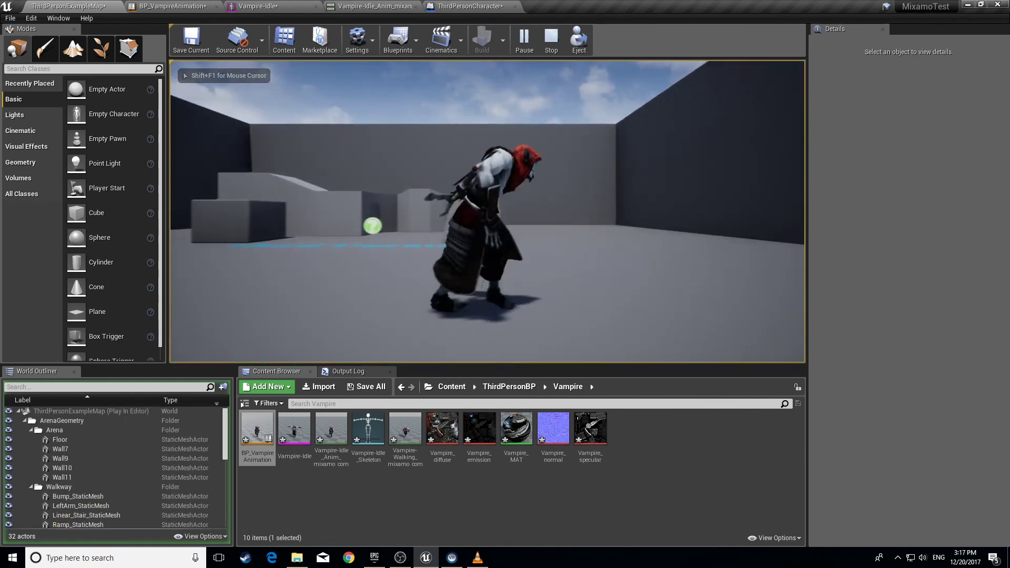
key("w")
key("s")
key("d")
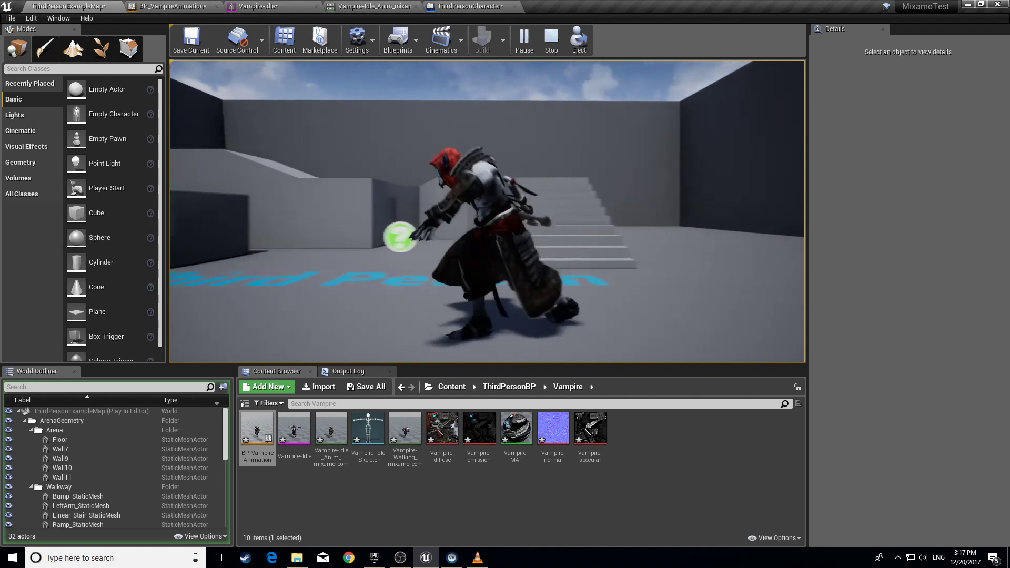
key("s")
key("d")
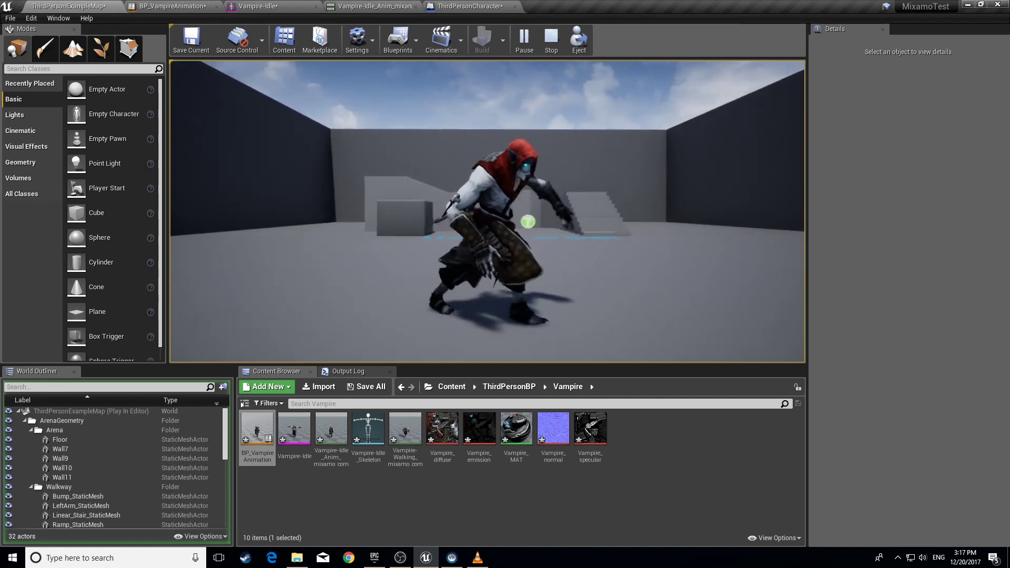
key("w")
key("w")
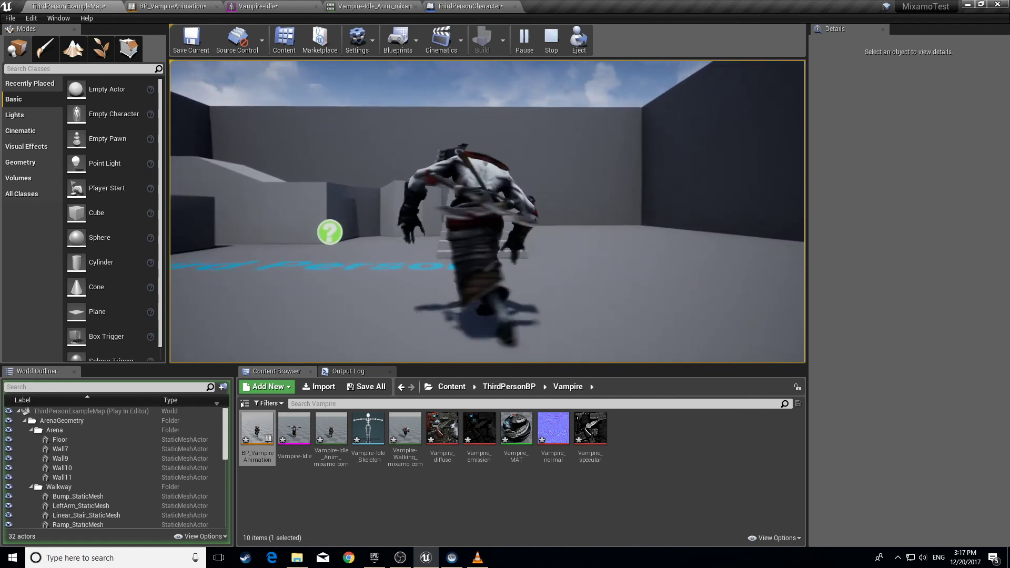
key("w")
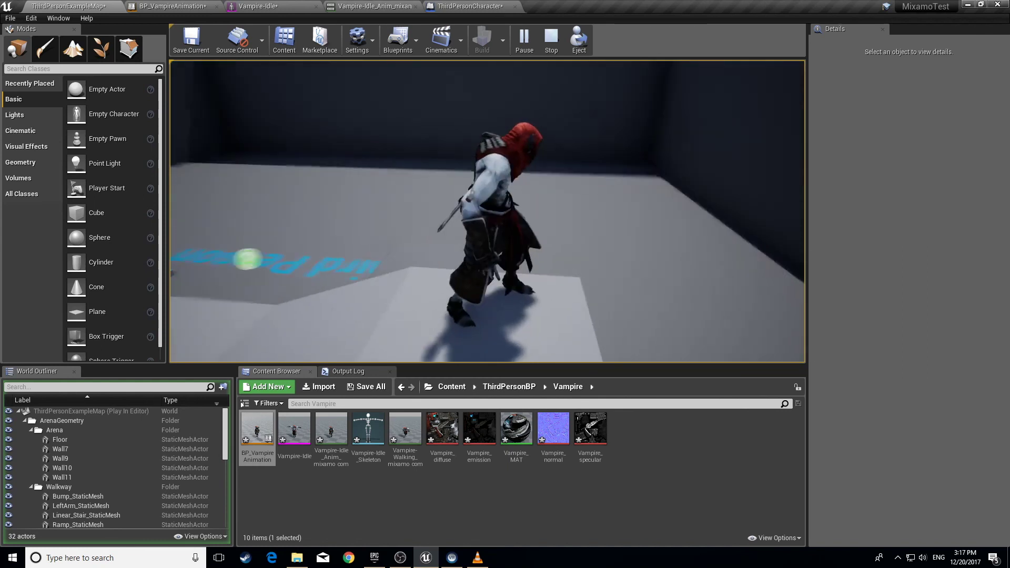
key("a")
key("w")
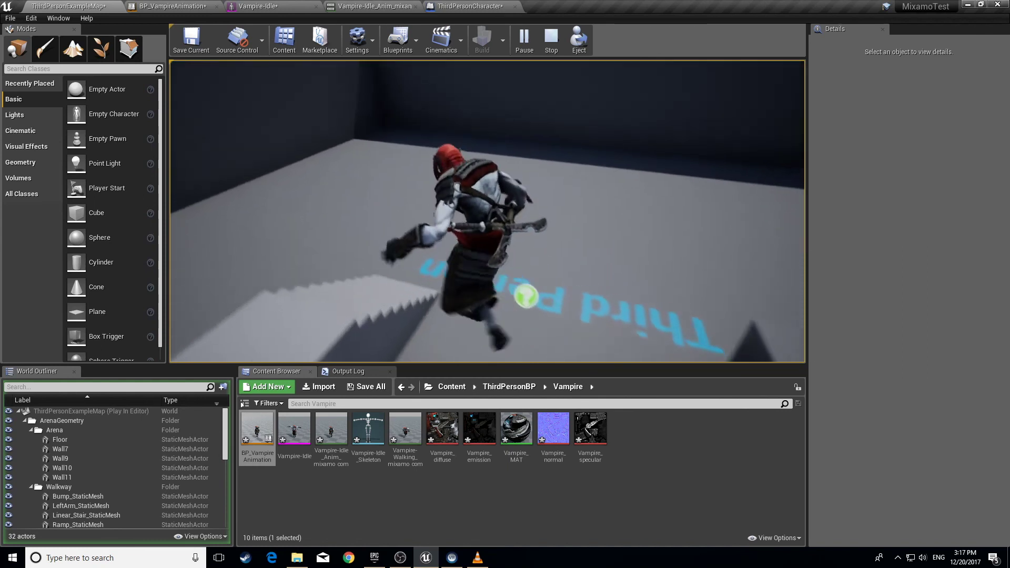